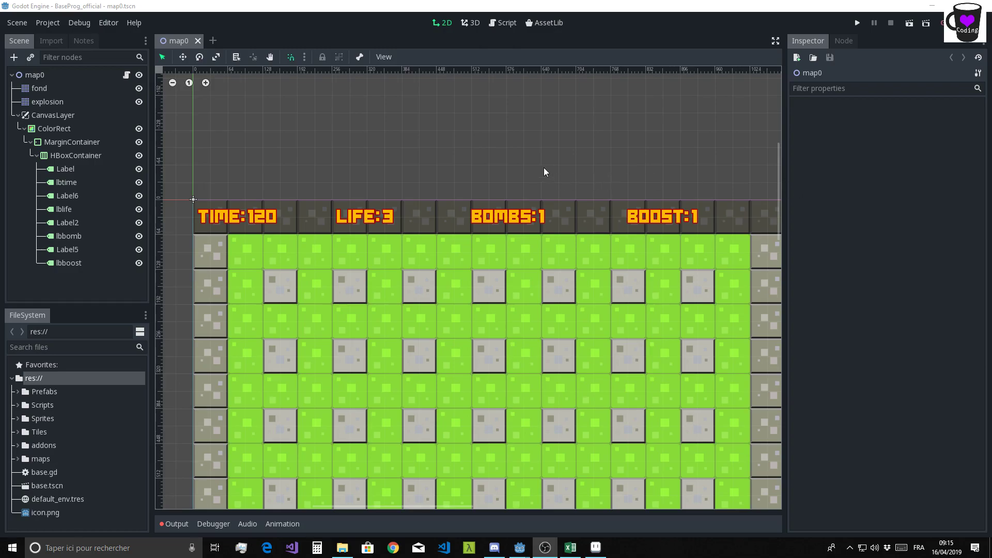
# Zoom out and pan to show the whole map0 level, then run the game.
pyautogui.scroll(-1, 536, 187)
pyautogui.scroll(-1, 532, 281)
pyautogui.moveTo(515, 305); pyautogui.dragTo(515, 193, button='middle')
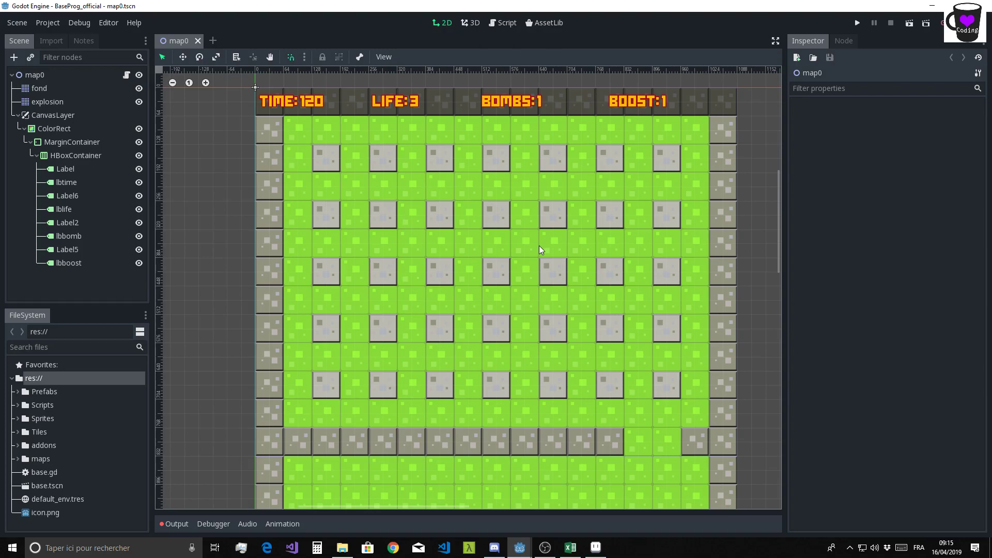
pyautogui.click(857, 22)
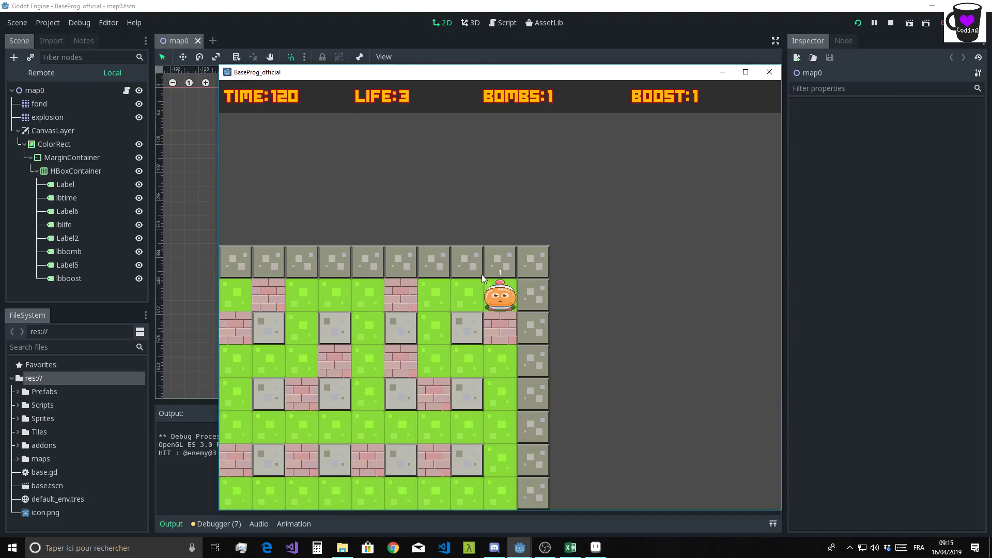
# Walk the player left, down and right, dropping two bombs along the way.
pyautogui.press('Left')
pyautogui.press('Down')
pyautogui.press('space')
pyautogui.press('Right')
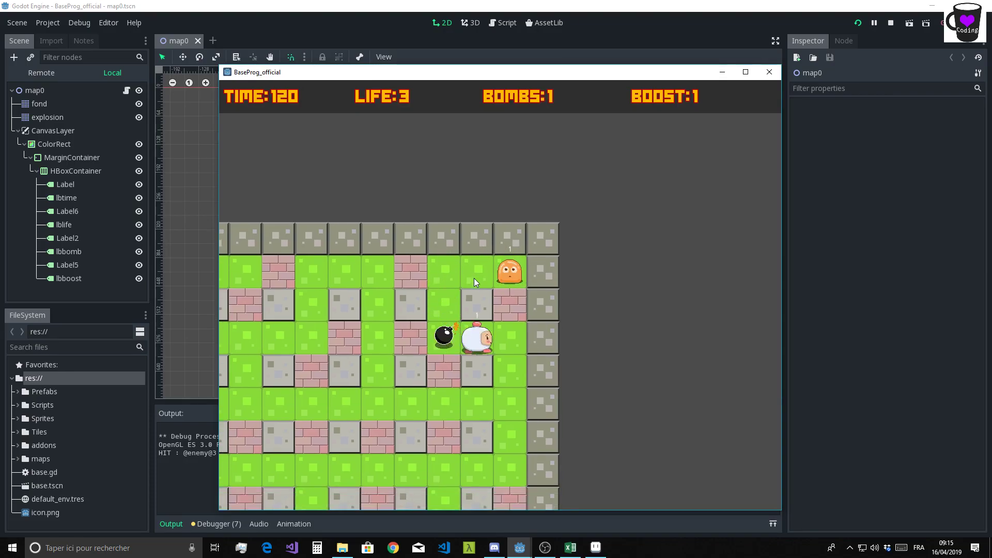
pyautogui.press('Down')
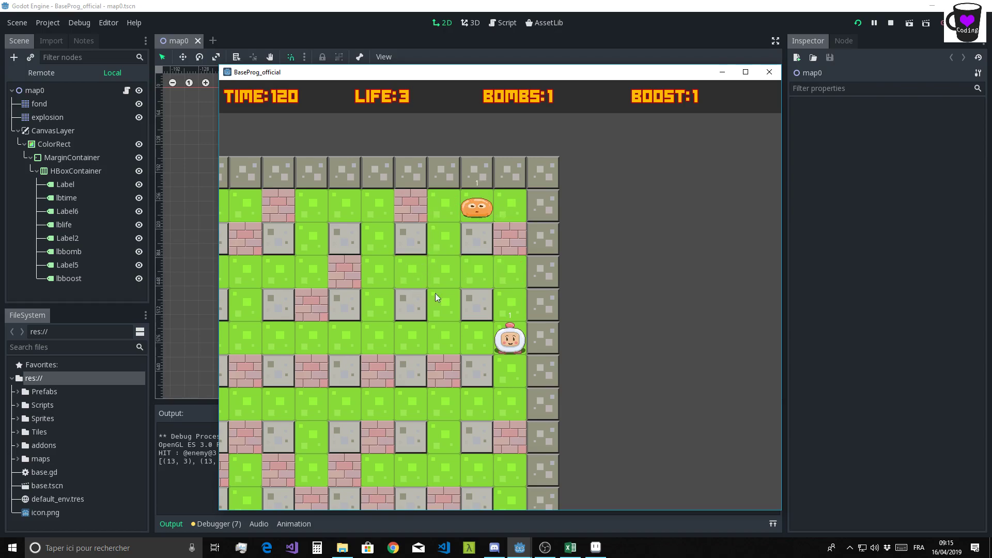
pyautogui.press('Left')
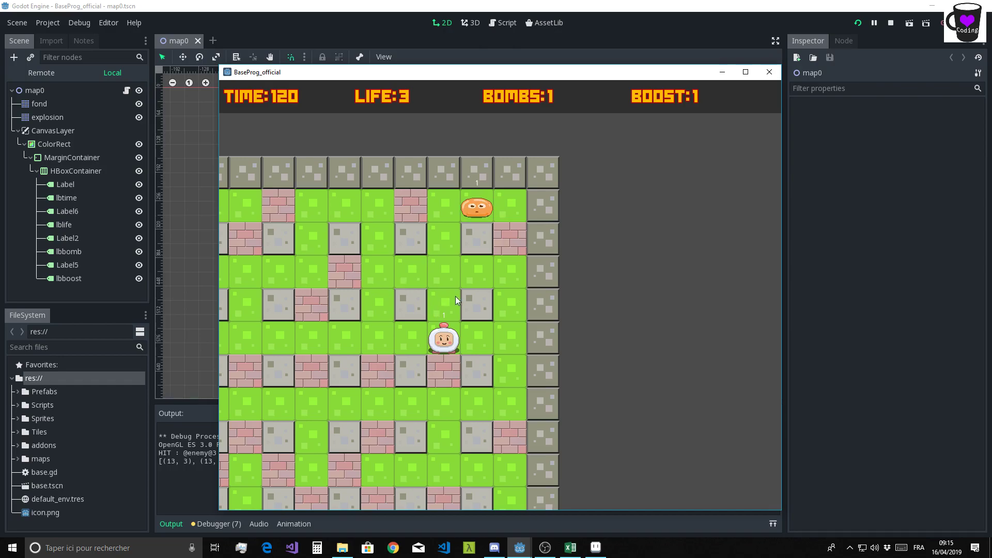
pyautogui.press('space')
# Move further left to drop another bomb, walk back, then stop the running game.
pyautogui.press('Left')
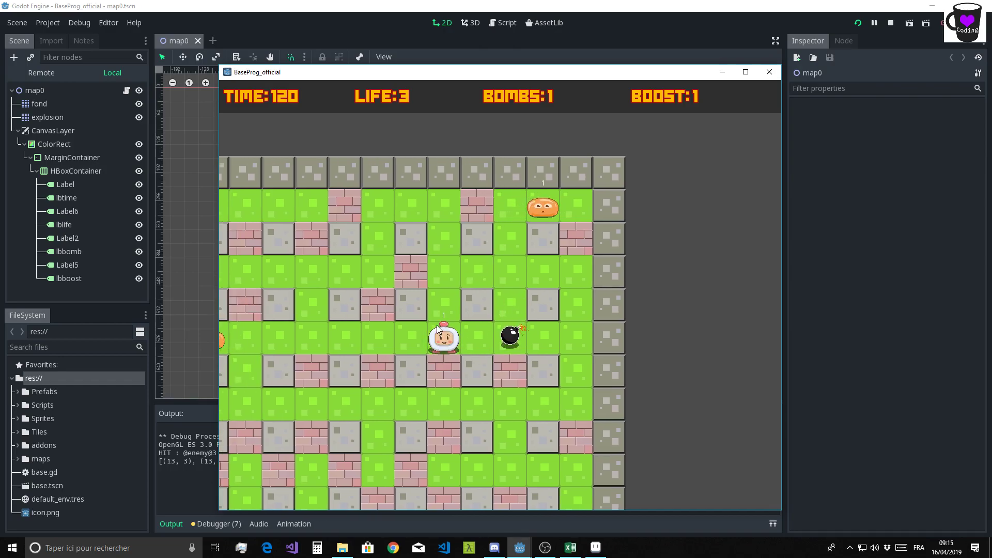
pyautogui.press('Left')
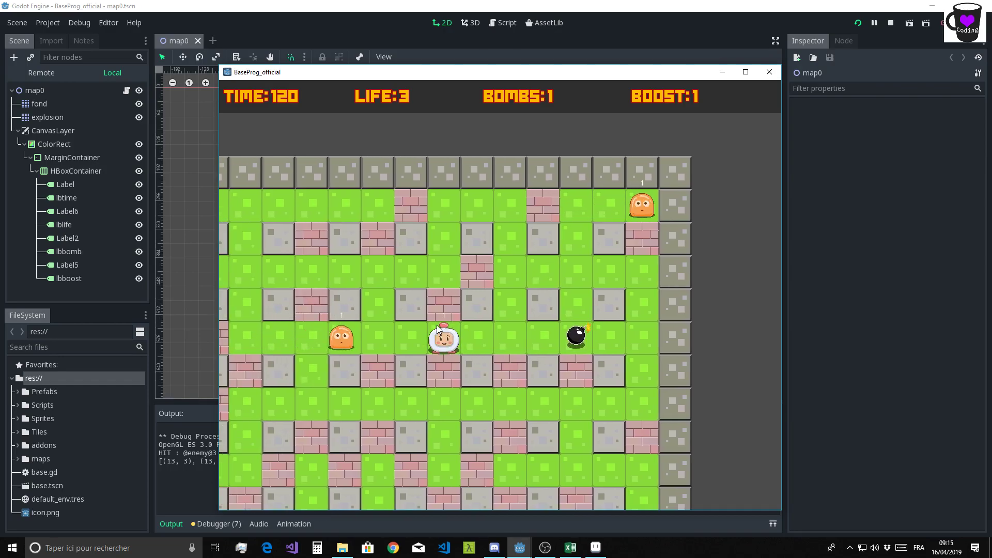
pyautogui.press('Left')
pyautogui.press('space')
pyautogui.press('Right')
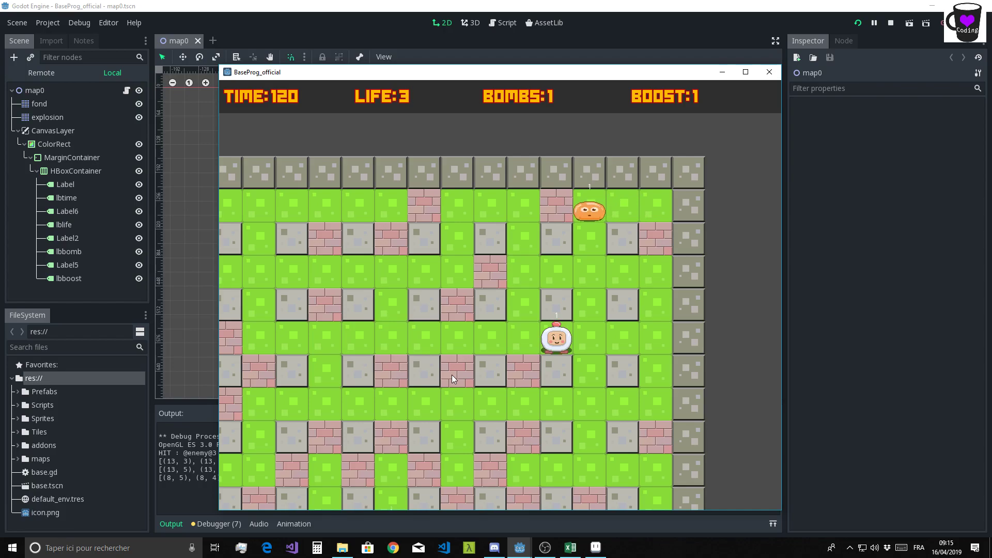
pyautogui.press('Left')
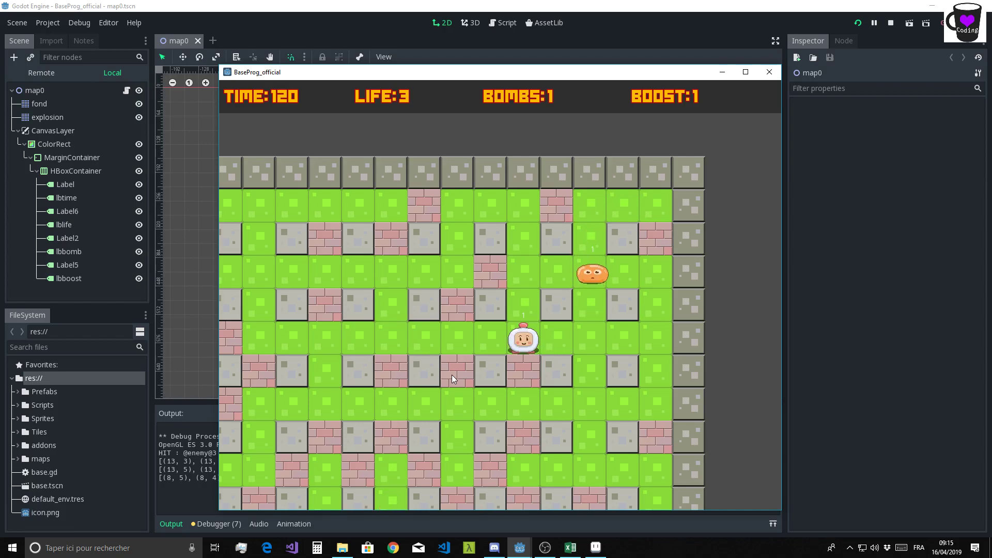
pyautogui.press('Left')
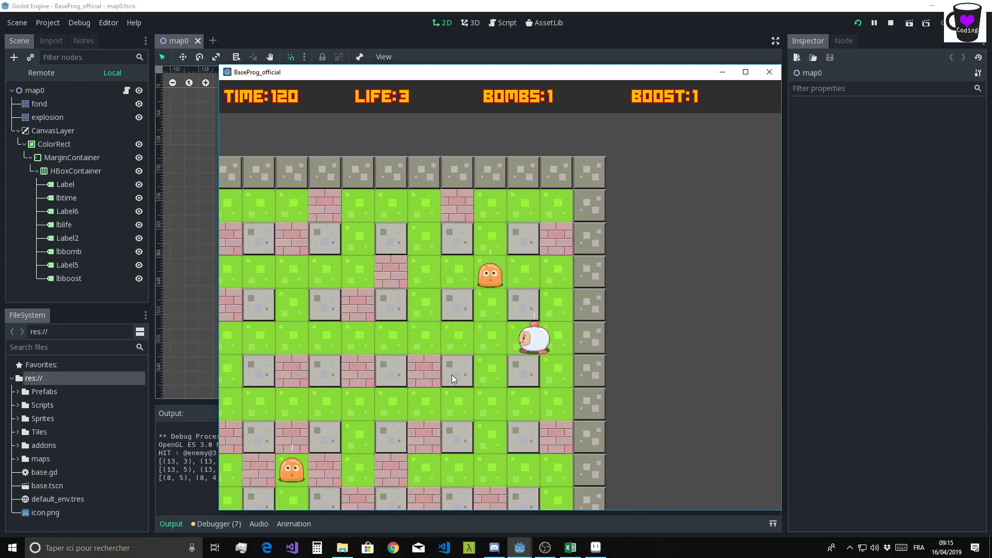
pyautogui.press('Left')
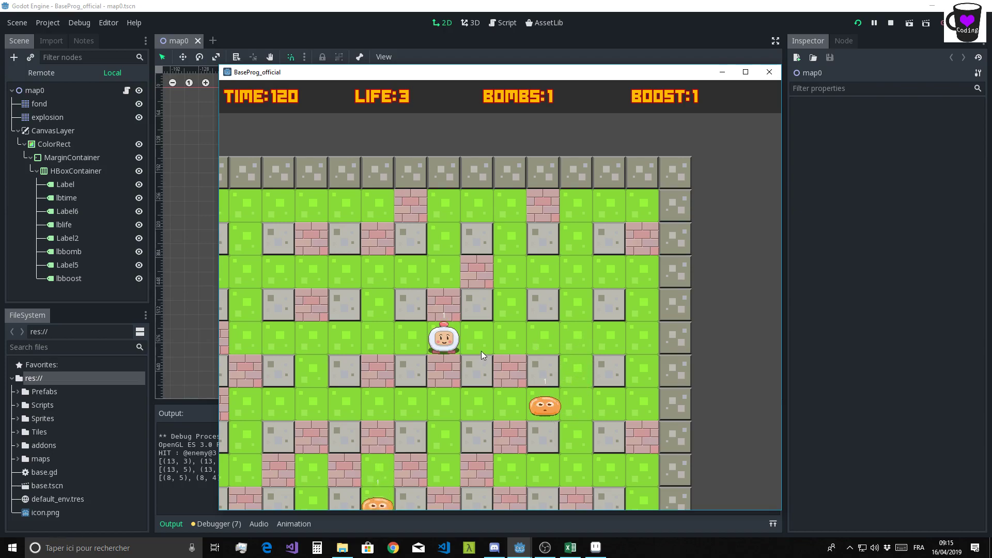
pyautogui.click(767, 73)
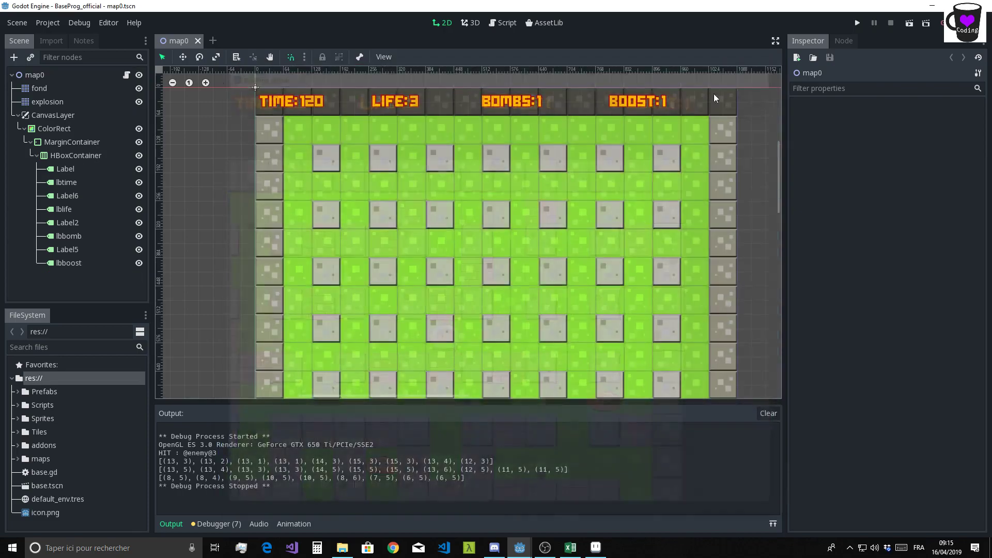
# Copy spritesheet.png from the Dropbox base folder into the project's Sprites folder.
pyautogui.click(888, 549)
pyautogui.click(927, 319)
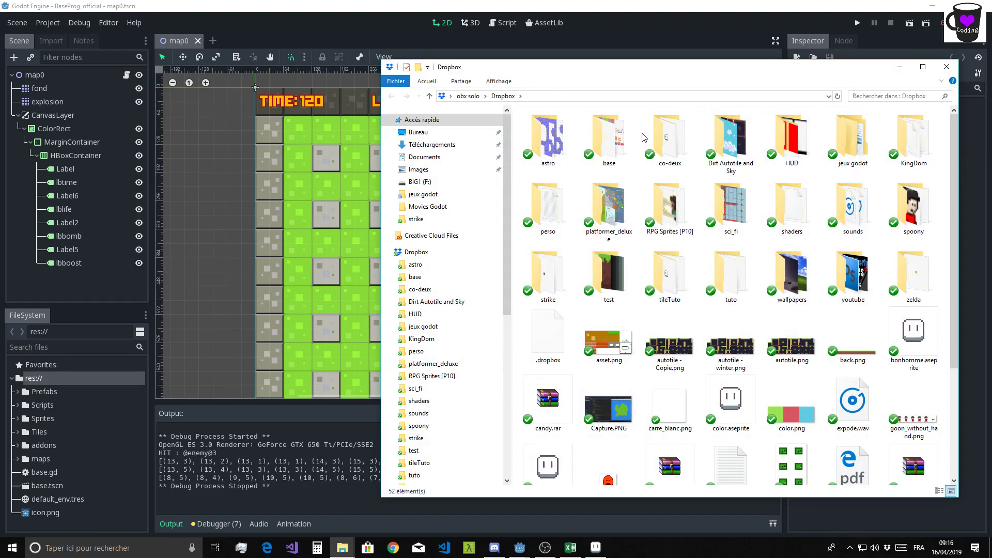
pyautogui.click(614, 145)
pyautogui.doubleClick(614, 146)
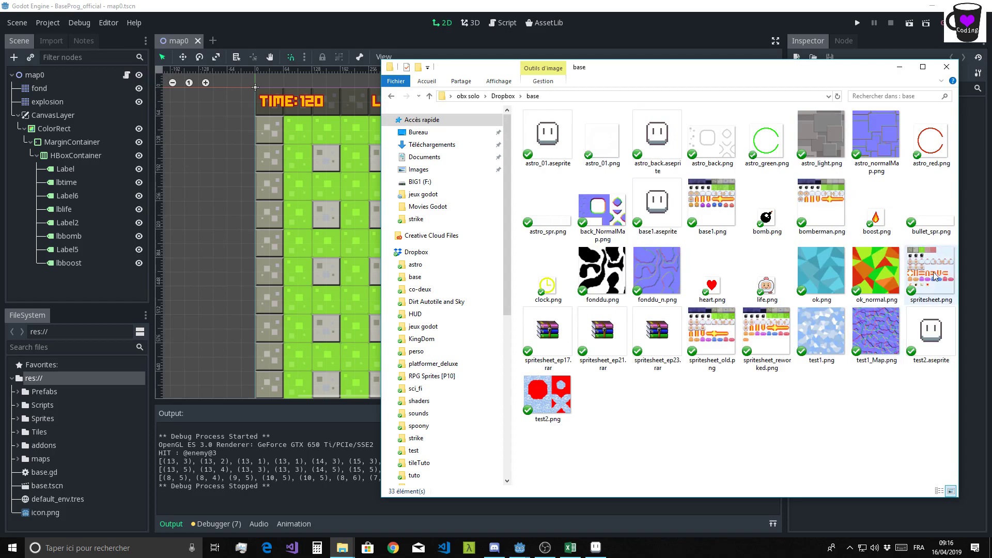
pyautogui.click(42, 419)
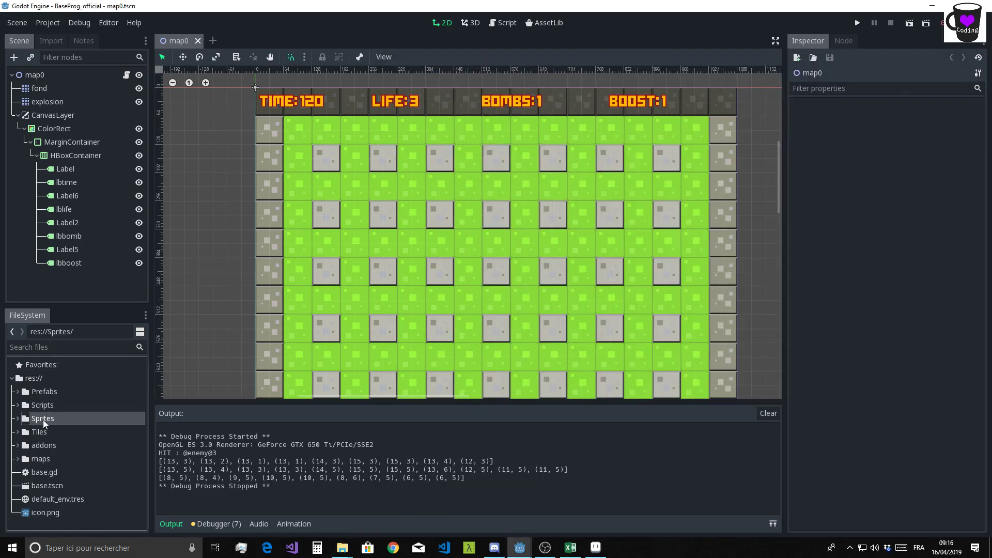
pyautogui.click(16, 419)
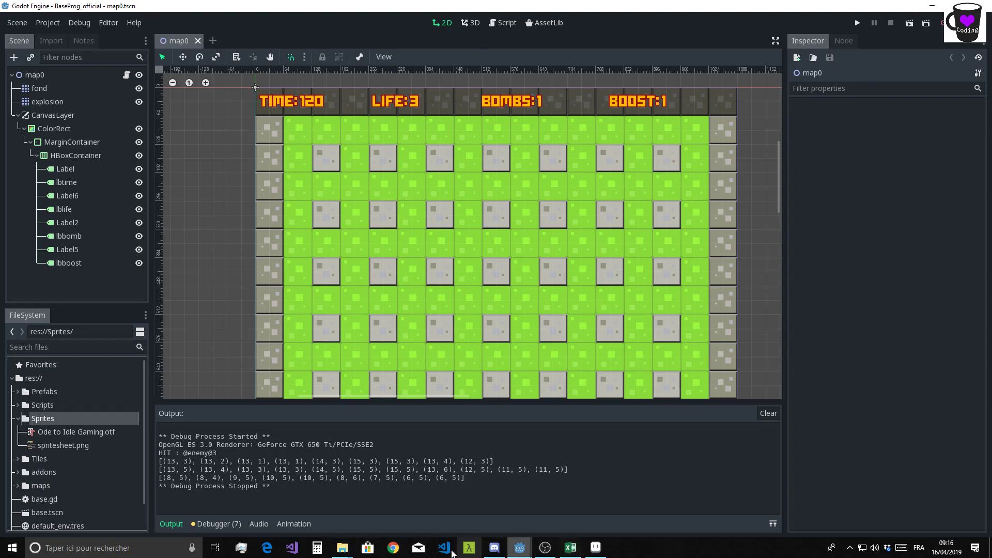
pyautogui.moveTo(342, 547)
pyautogui.click(385, 496)
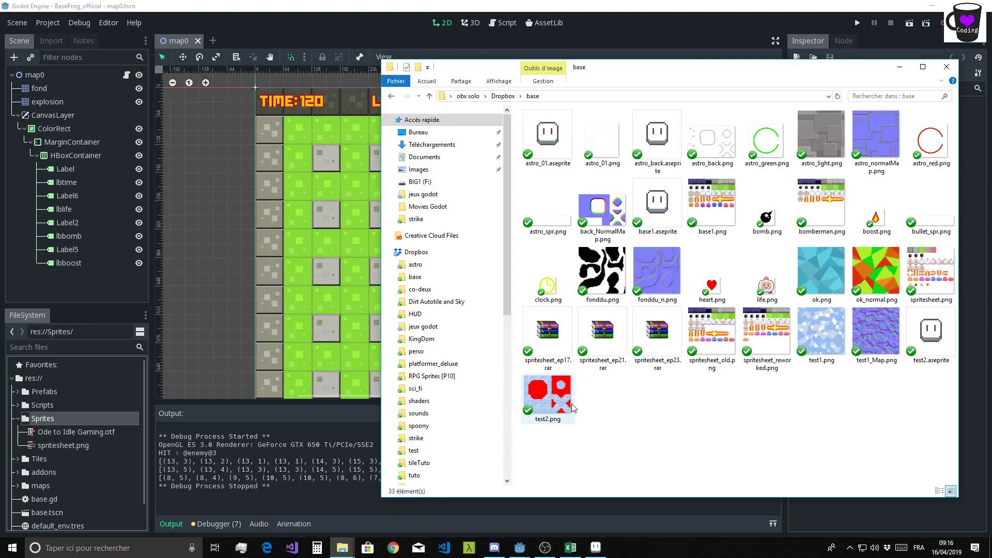
pyautogui.moveTo(930, 274); pyautogui.dragTo(42, 421)
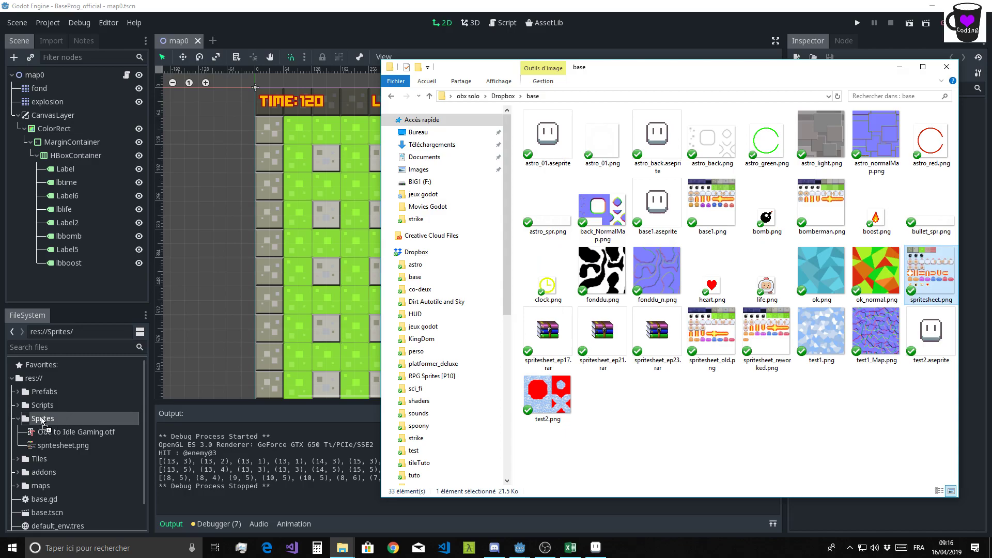
# Reimport spritesheet.png using the 2D Pixel import preset.
pyautogui.click(59, 445)
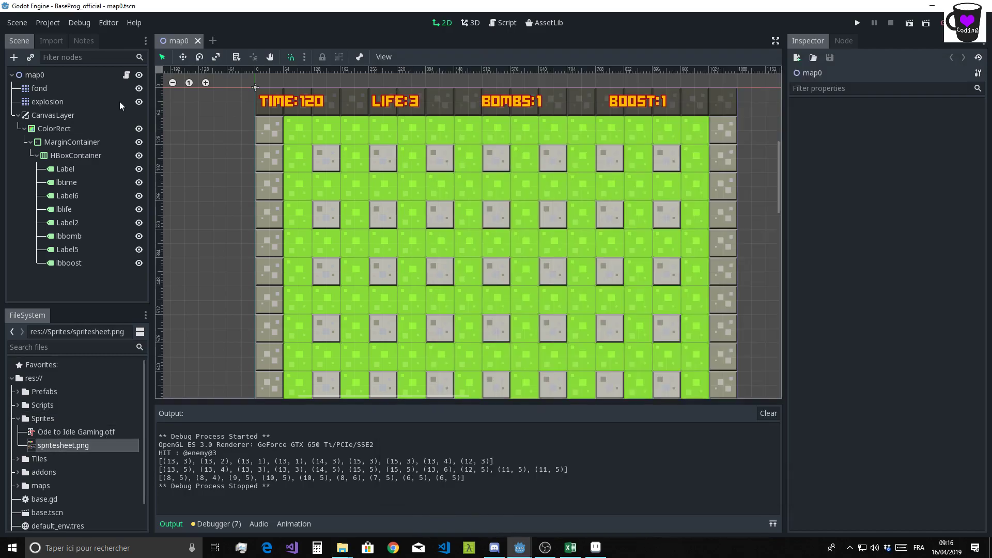
pyautogui.click(52, 40)
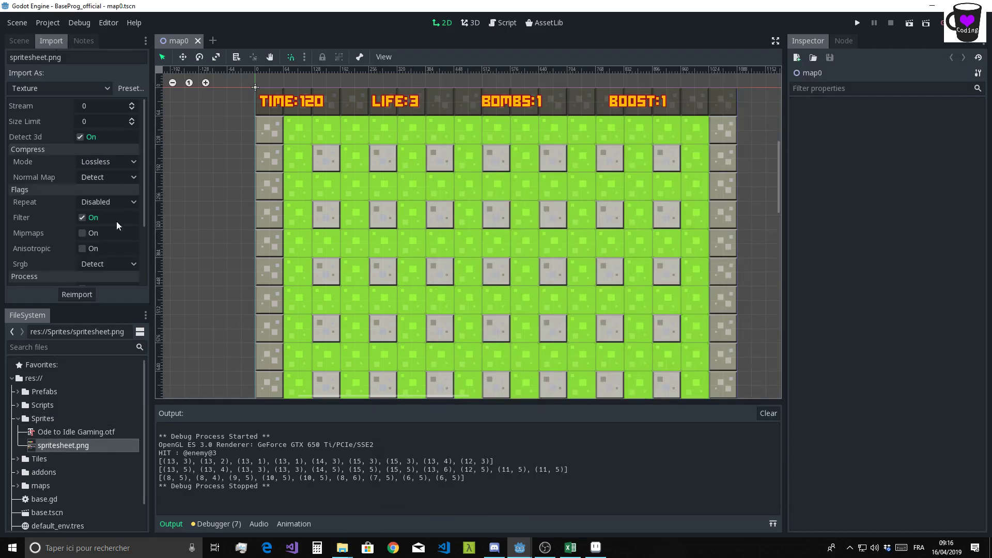
pyautogui.click(125, 82)
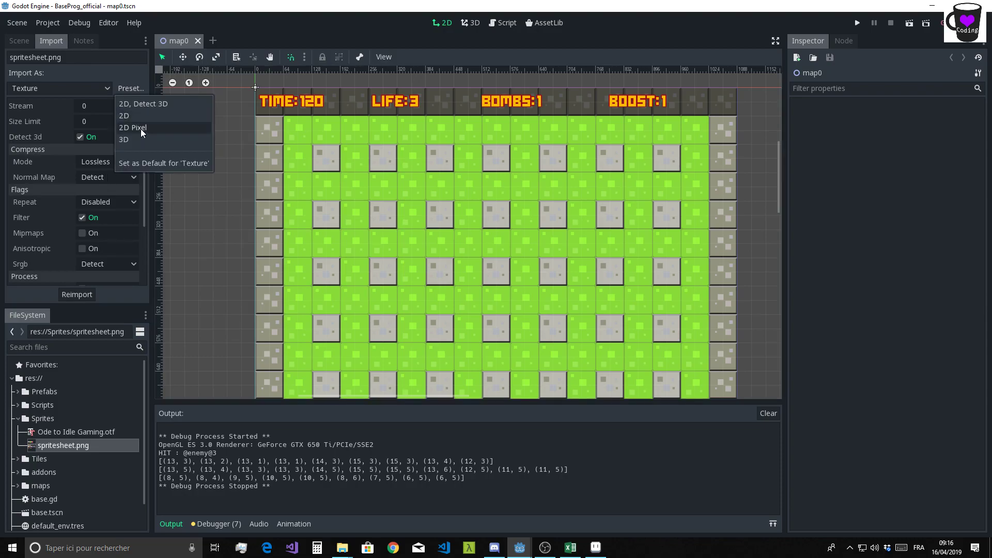
pyautogui.click(141, 128)
pyautogui.click(77, 294)
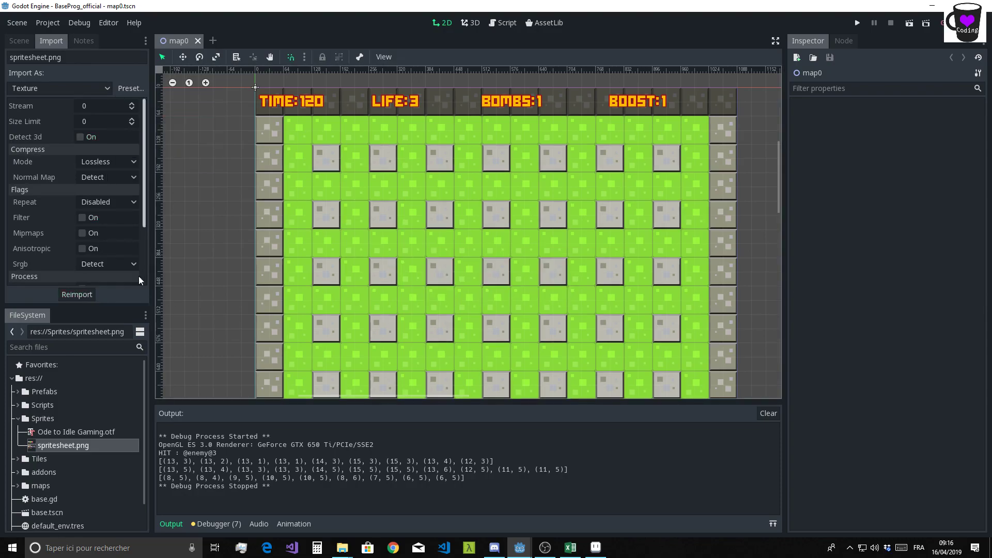
pyautogui.click(596, 547)
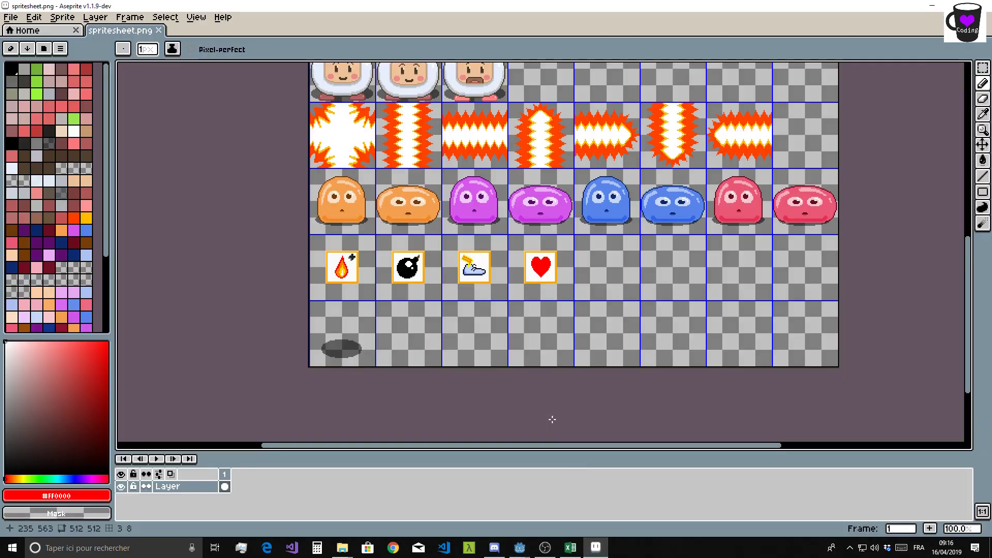
pyautogui.scroll(1, 364, 248)
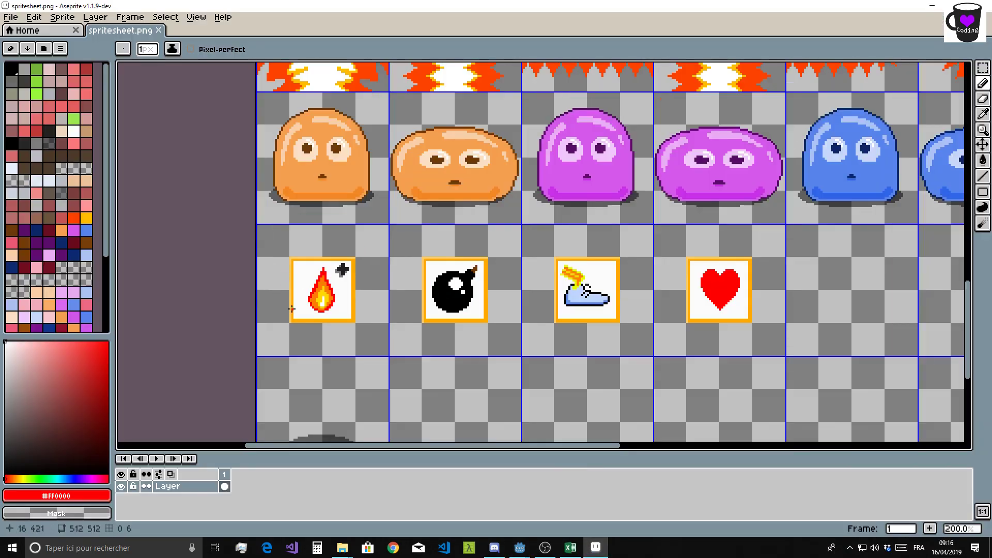
pyautogui.scroll(-1, 364, 248)
pyautogui.scroll(1, 372, 242)
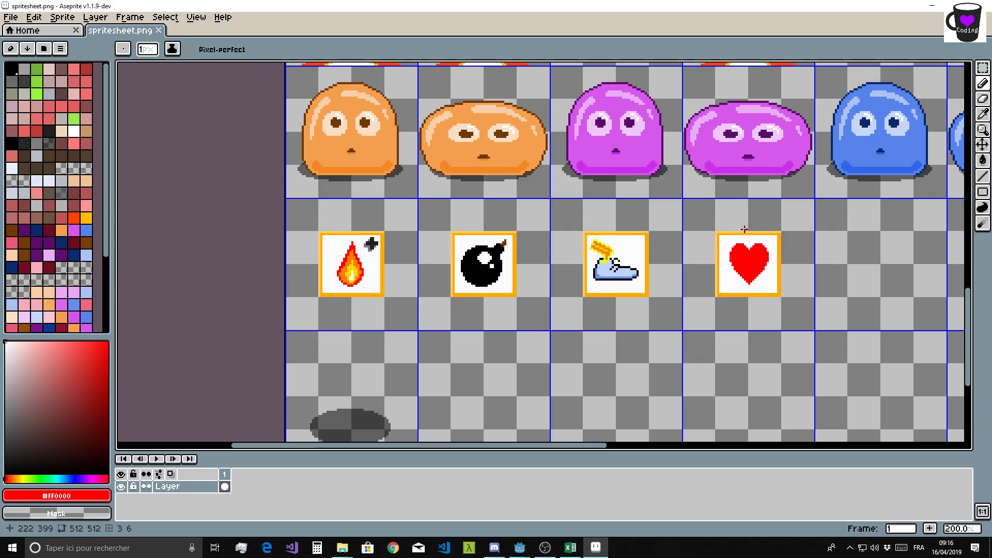
pyautogui.scroll(-1, 744, 231)
pyautogui.scroll(1, 744, 231)
pyautogui.moveTo(472, 296); pyautogui.dragTo(534, 182, button='middle')
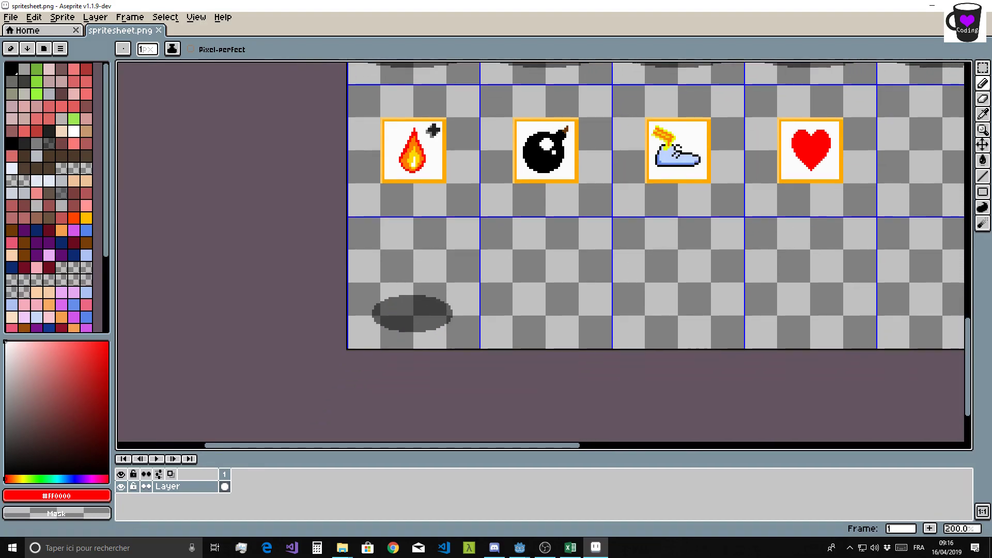
pyautogui.click(936, 7)
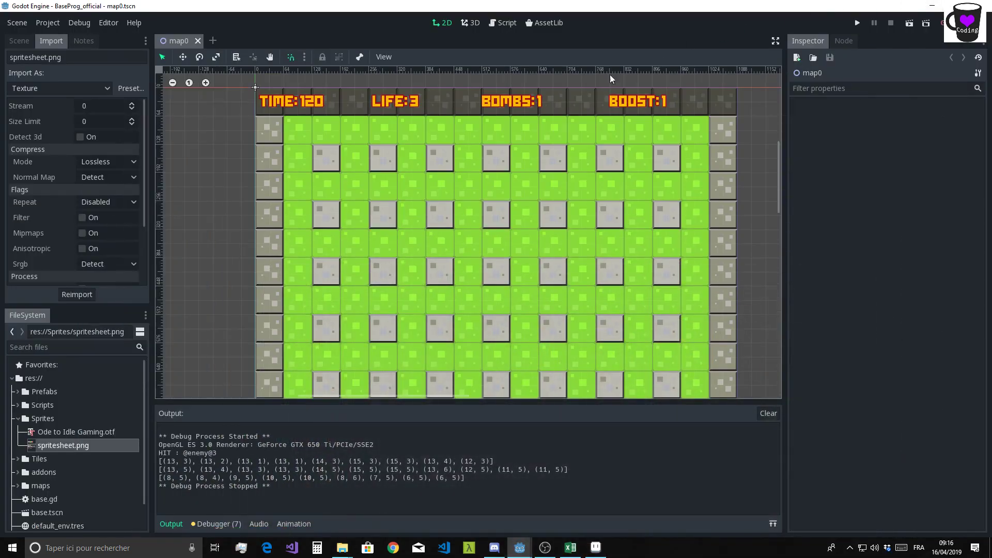
# Open item.tscn from the Prefabs folder and show its node tree in the Scene dock.
pyautogui.scroll(-2, 458, 189)
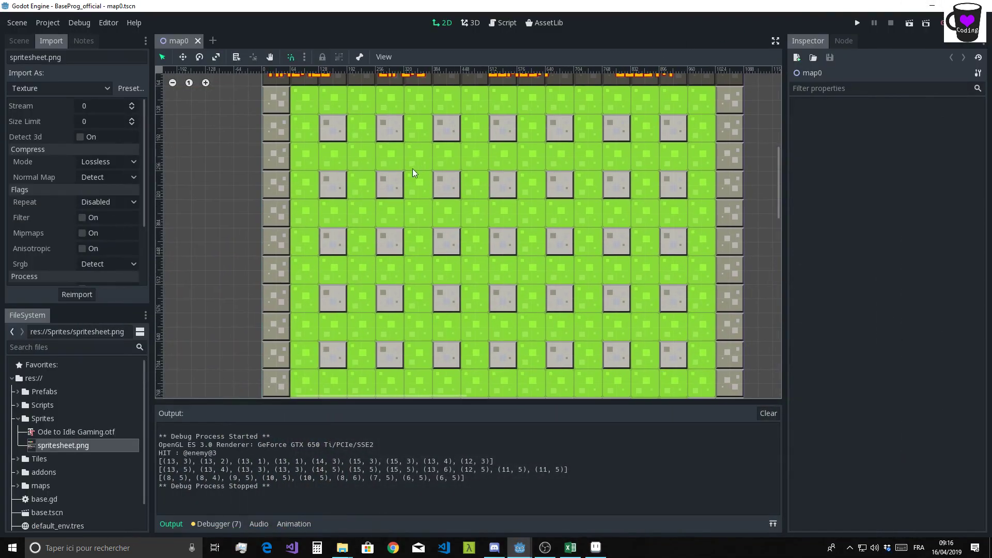
pyautogui.doubleClick(32, 393)
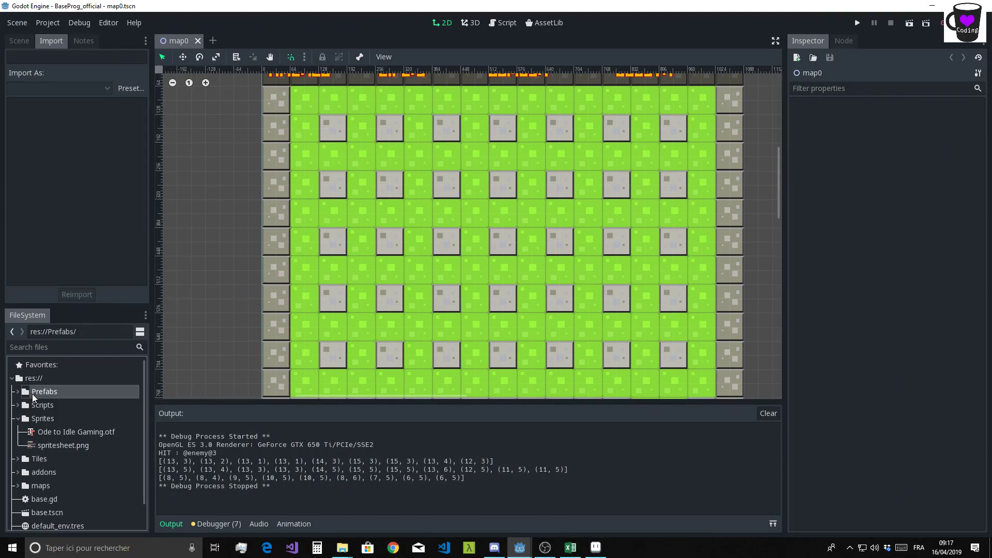
pyautogui.click(45, 432)
pyautogui.doubleClick(45, 432)
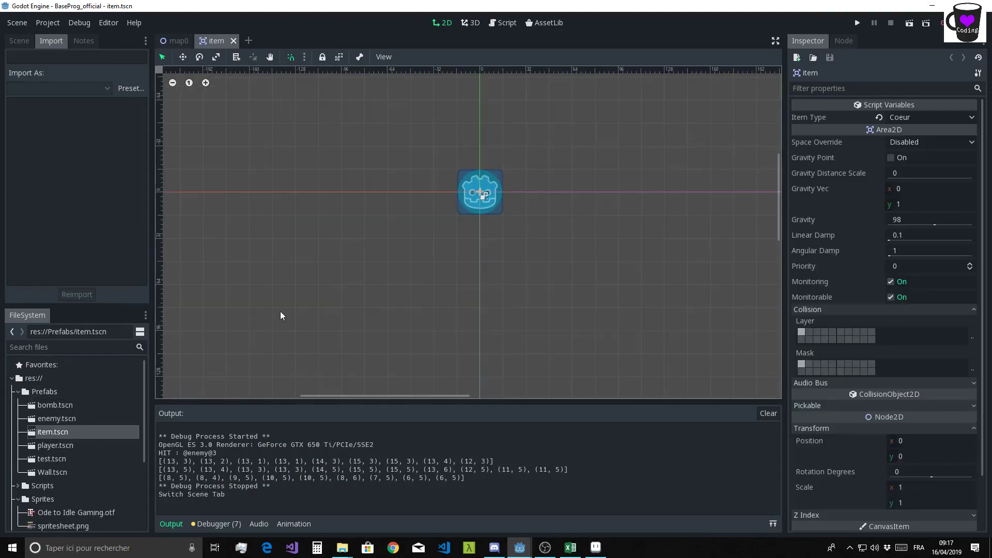
pyautogui.scroll(2, 457, 205)
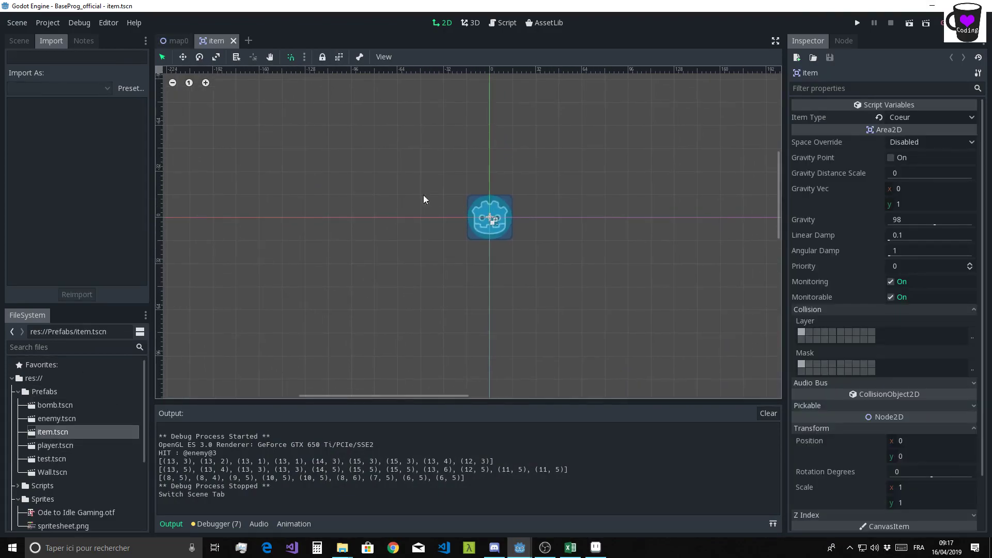
pyautogui.click(31, 41)
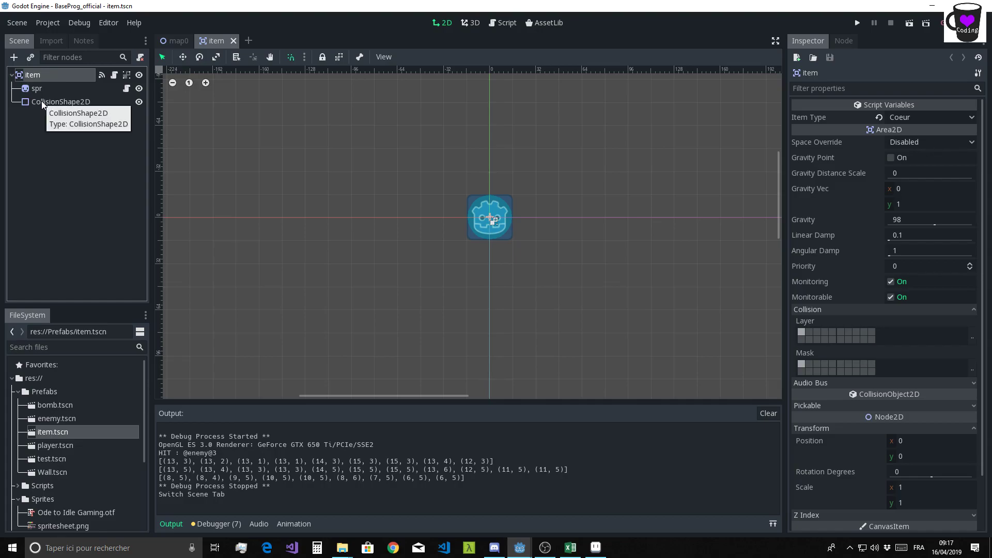
# In item.gd, delete the type_item enum, the exported item_type line and the colour-matching match block.
pyautogui.click(115, 75)
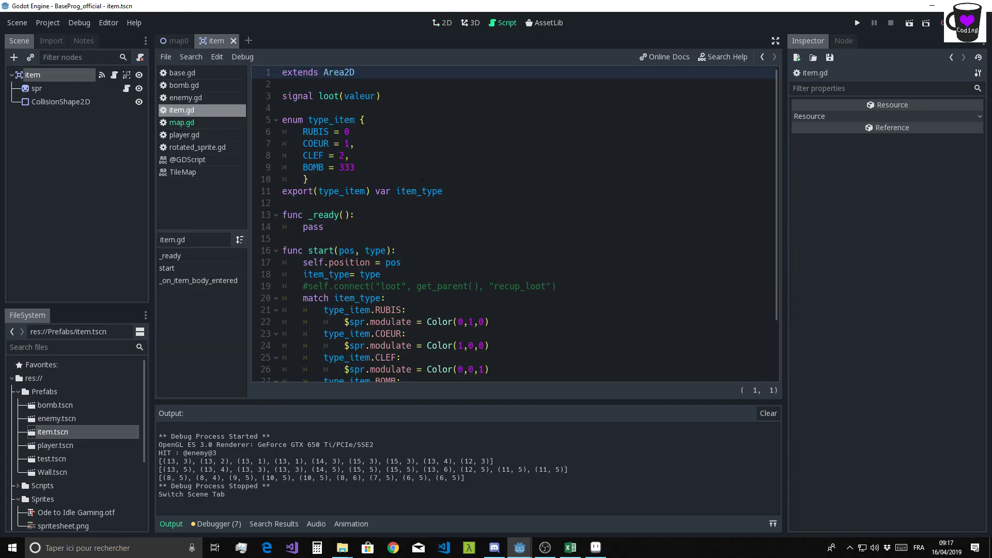
pyautogui.scroll(-2, 413, 222)
pyautogui.scroll(2, 413, 222)
pyautogui.moveTo(315, 178); pyautogui.dragTo(246, 122)
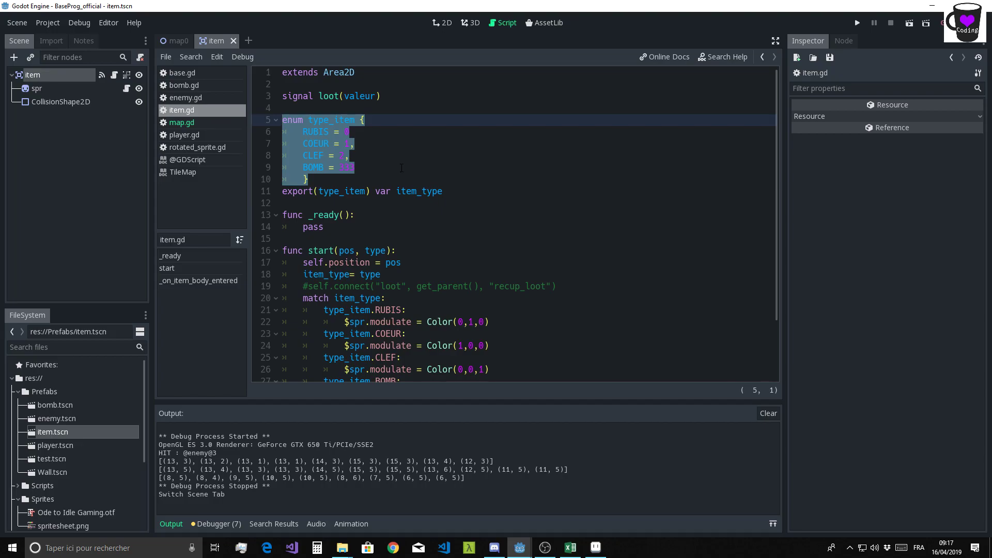
pyautogui.hotkey('ctrl', 'x')
pyautogui.moveTo(454, 134); pyautogui.dragTo(267, 132)
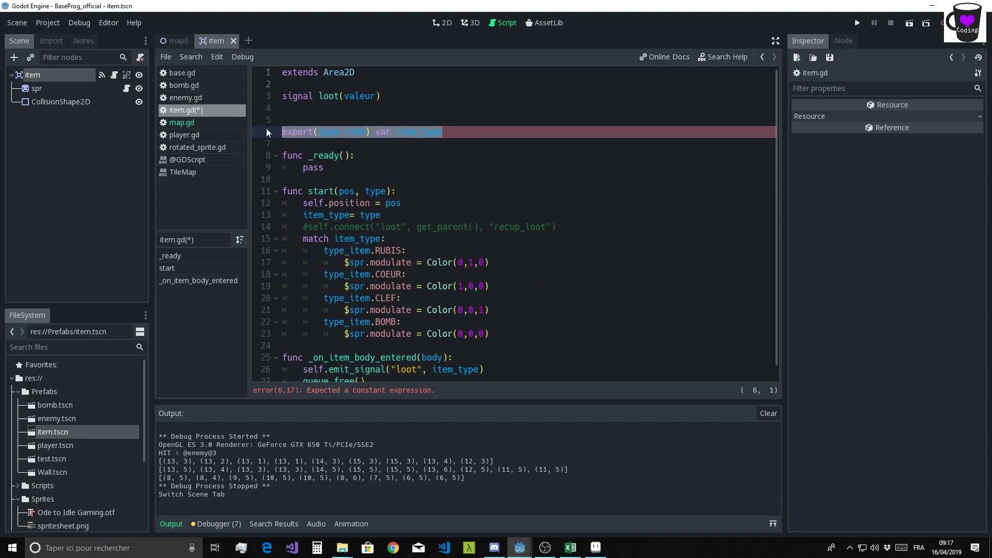
pyautogui.hotkey('ctrl', 'x')
pyautogui.press('Delete')
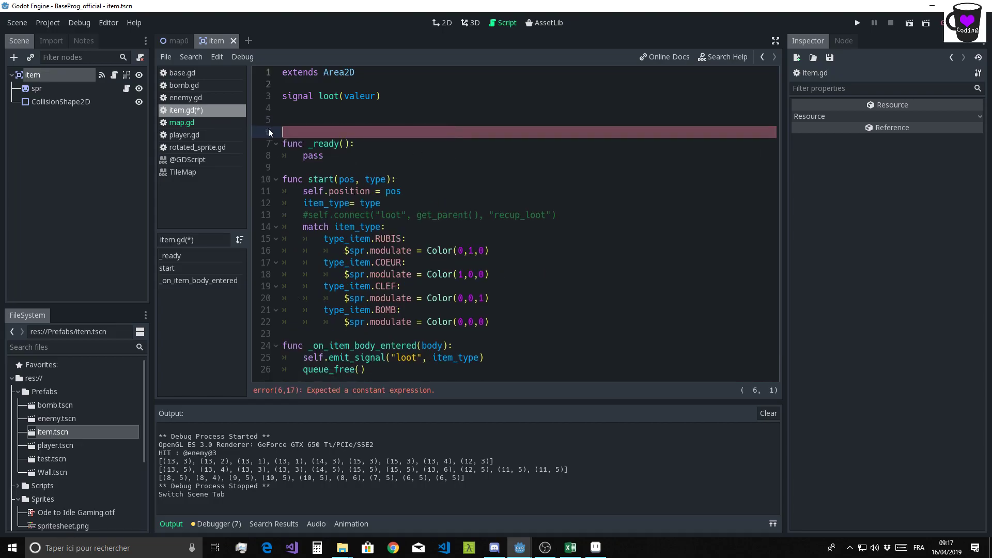
pyautogui.press('Up')
pyautogui.press('Up')
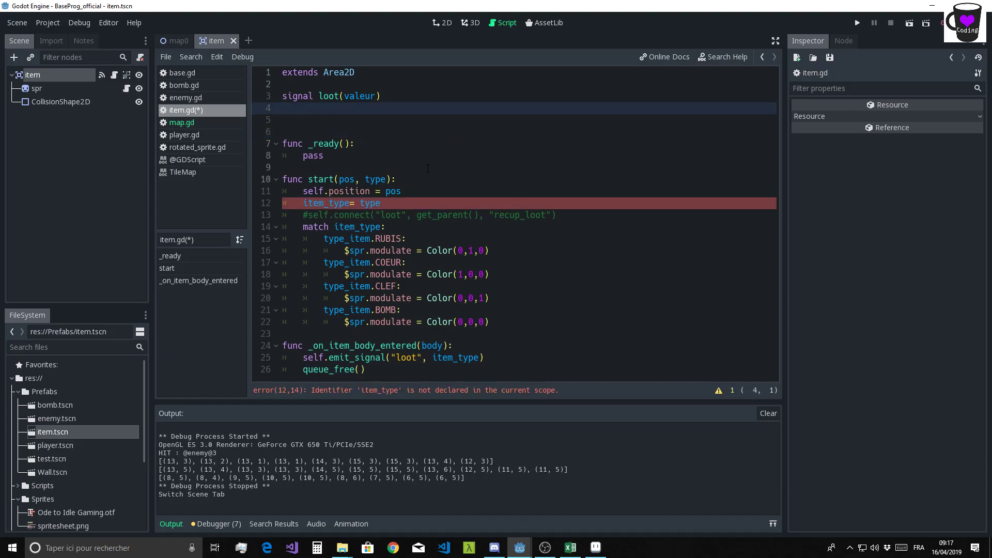
pyautogui.moveTo(488, 325); pyautogui.dragTo(252, 205)
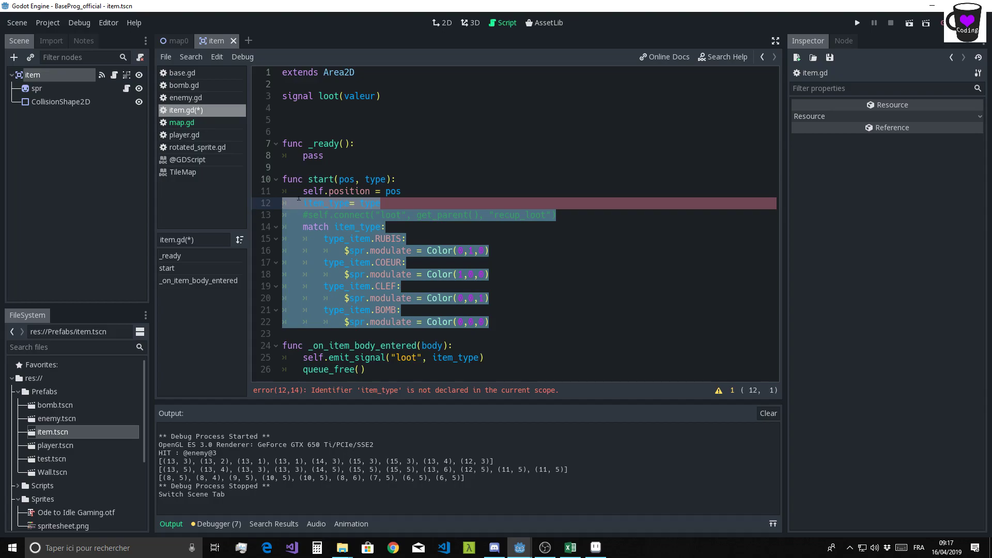
pyautogui.press('Delete')
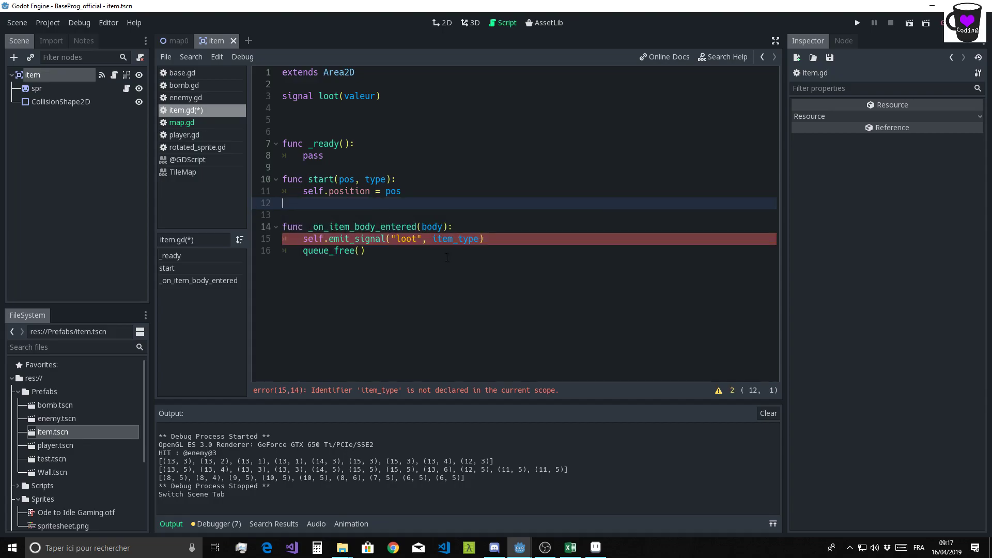
# Declare 'var type' on line 4 and change item_type to type in emit_signal.
pyautogui.click(357, 108)
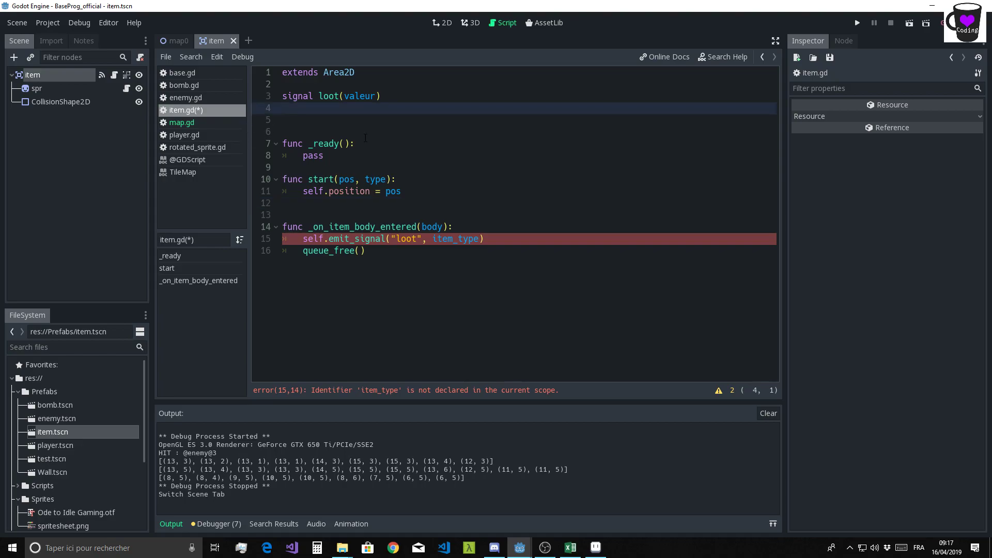
pyautogui.write('var type')
pyautogui.moveTo(433, 239); pyautogui.dragTo(457, 238)
pyautogui.press('BackSpace')
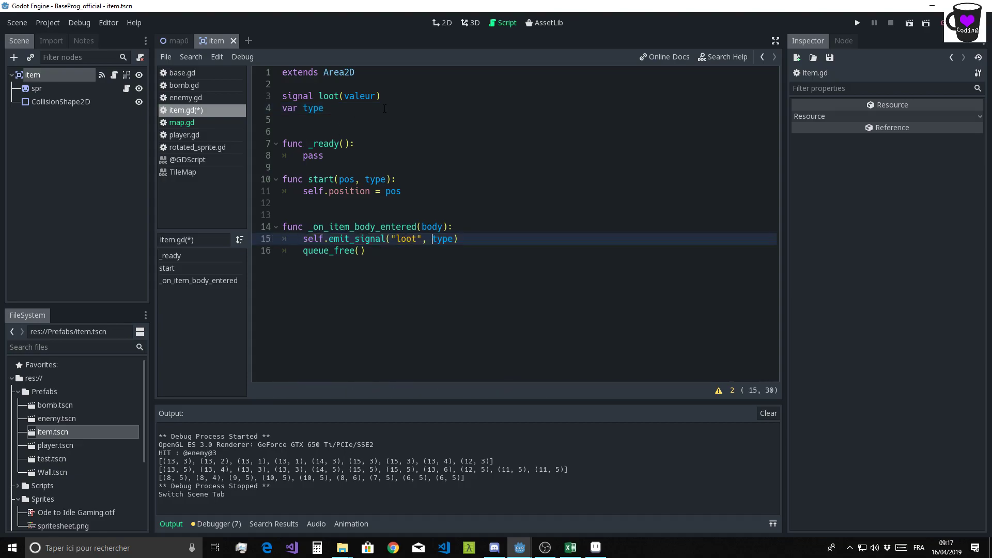
pyautogui.moveTo(382, 96); pyautogui.dragTo(250, 96)
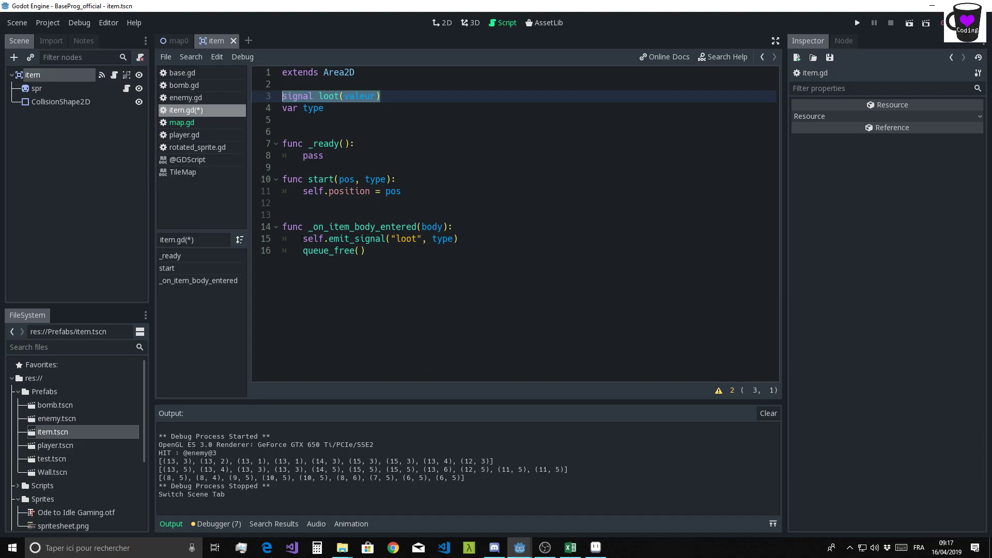
pyautogui.moveTo(303, 238); pyautogui.dragTo(481, 241)
pyautogui.moveTo(394, 252); pyautogui.dragTo(242, 252)
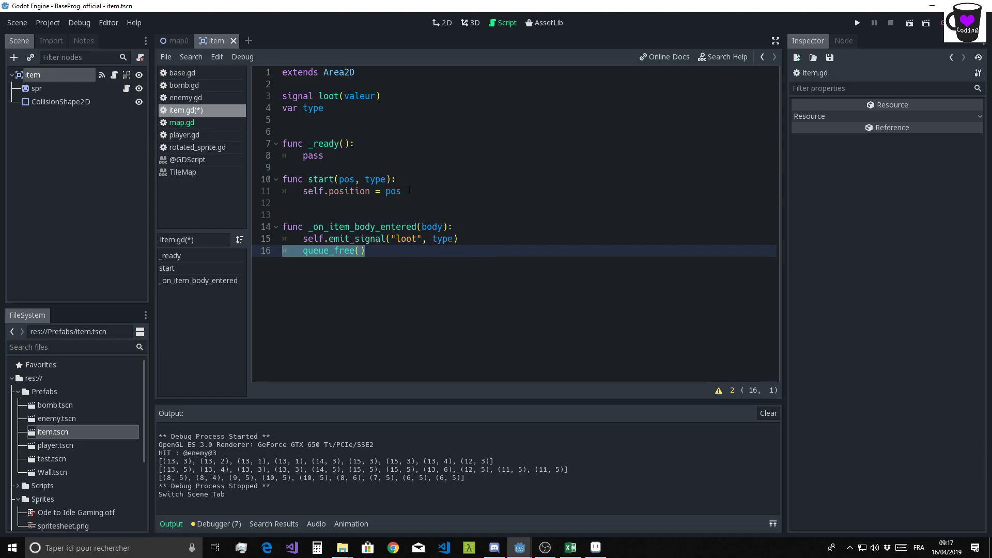
# Assign spritesheet.png as the spr sprite's texture.
pyautogui.click(25, 91)
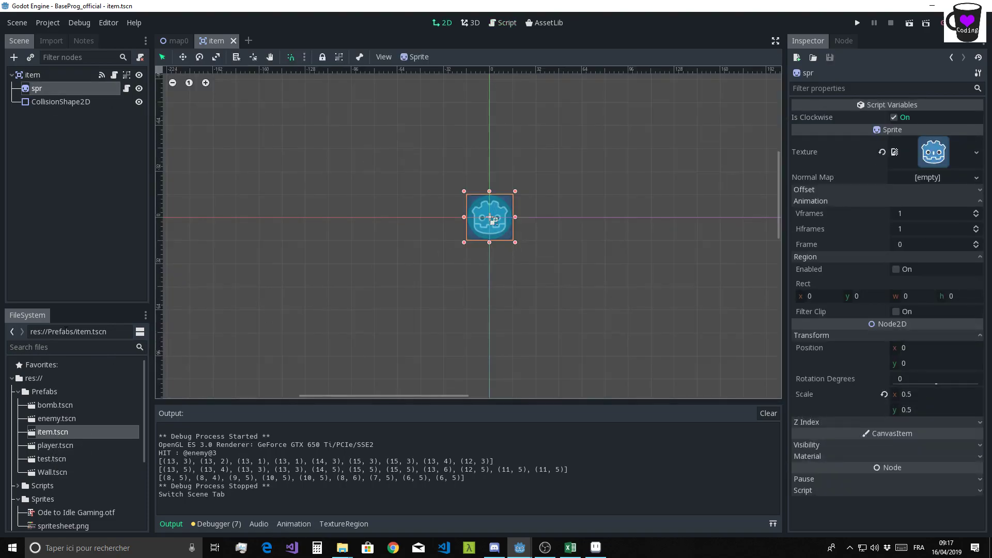
pyautogui.moveTo(77, 308); pyautogui.dragTo(77, 142)
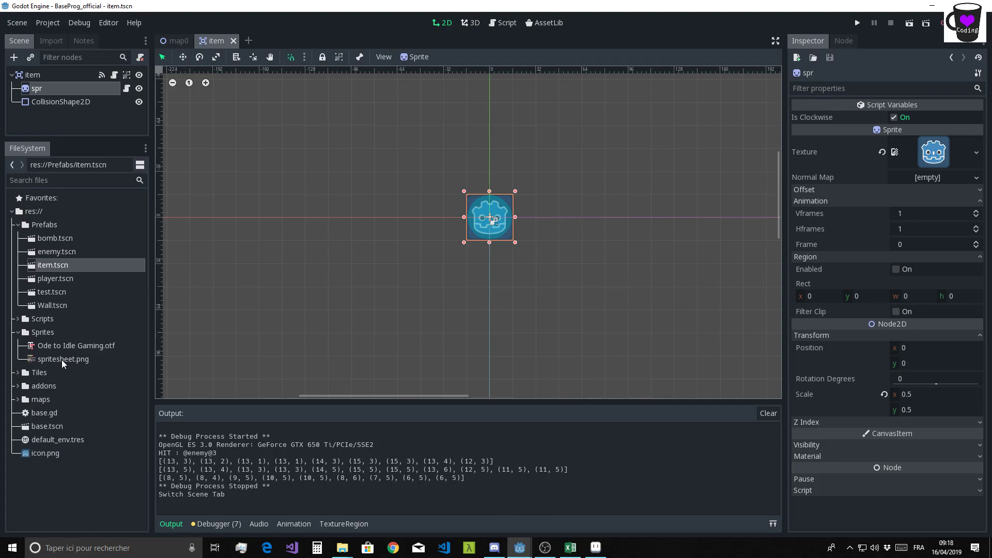
pyautogui.moveTo(61, 360)
pyautogui.mouseDown()
pyautogui.moveTo(945, 192)
pyautogui.moveTo(933, 152)
pyautogui.mouseUp()
# Enable Region on the spr sprite and collapse its Animation section.
pyautogui.scroll(-2, 430, 261)
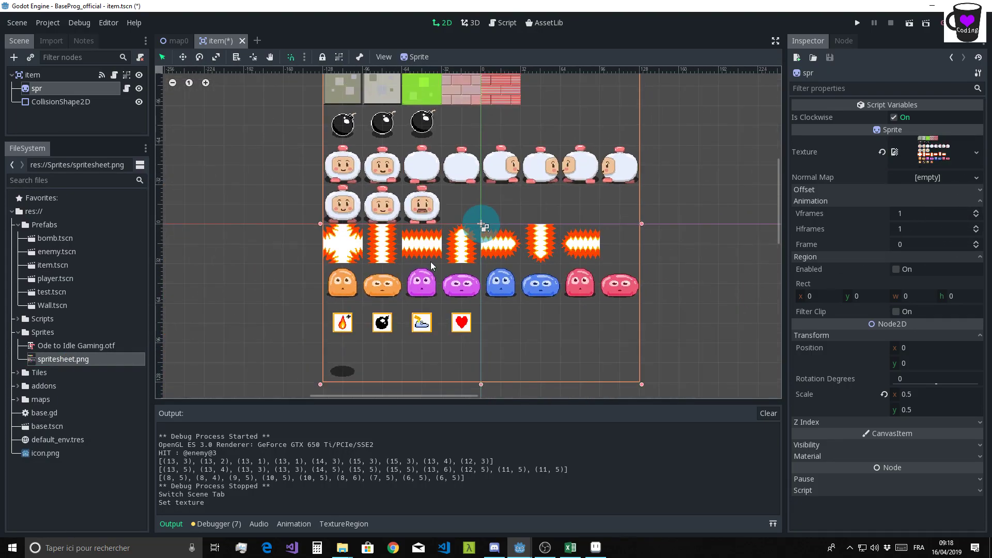
pyautogui.scroll(-3, 365, 266)
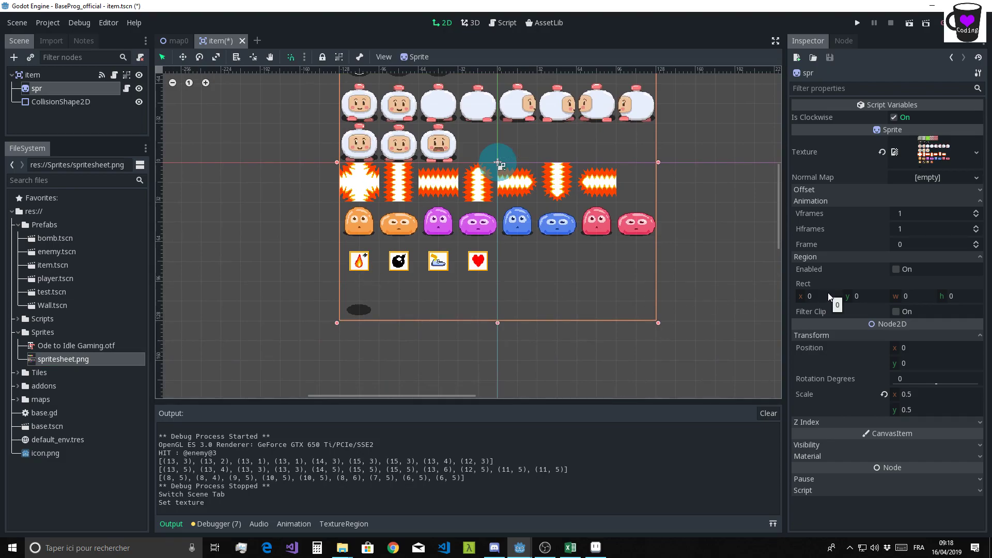
pyautogui.click(909, 213)
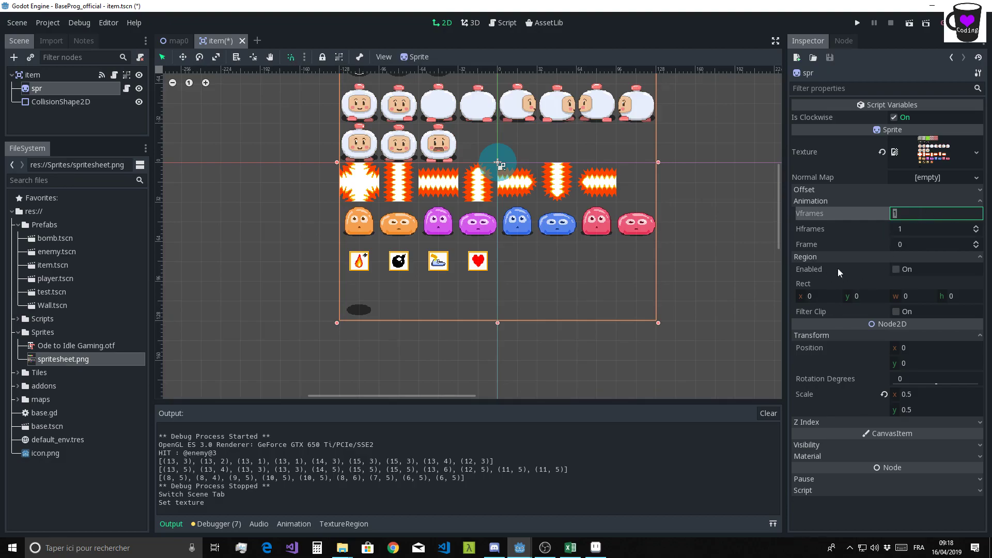
pyautogui.click(898, 270)
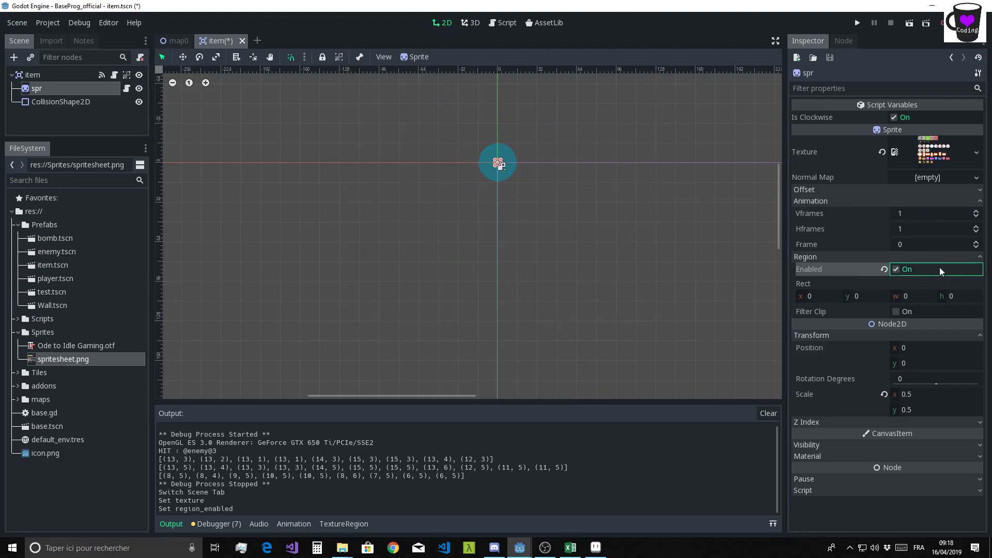
pyautogui.click(894, 269)
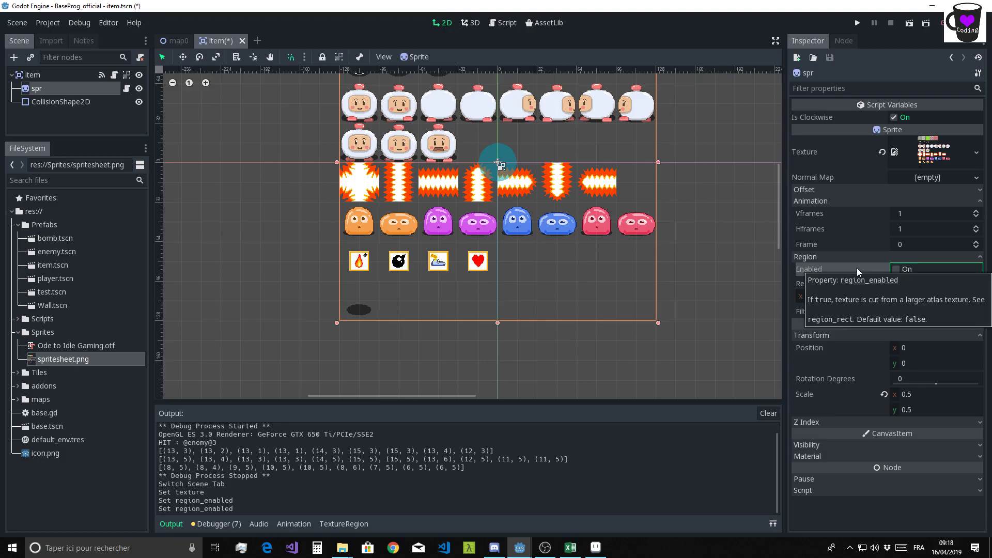
pyautogui.click(894, 270)
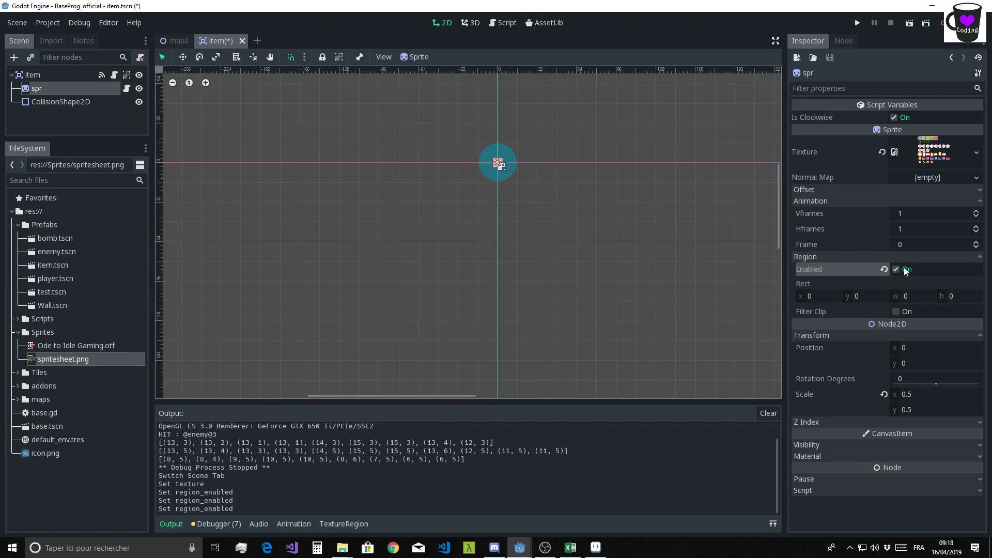
pyautogui.click(976, 205)
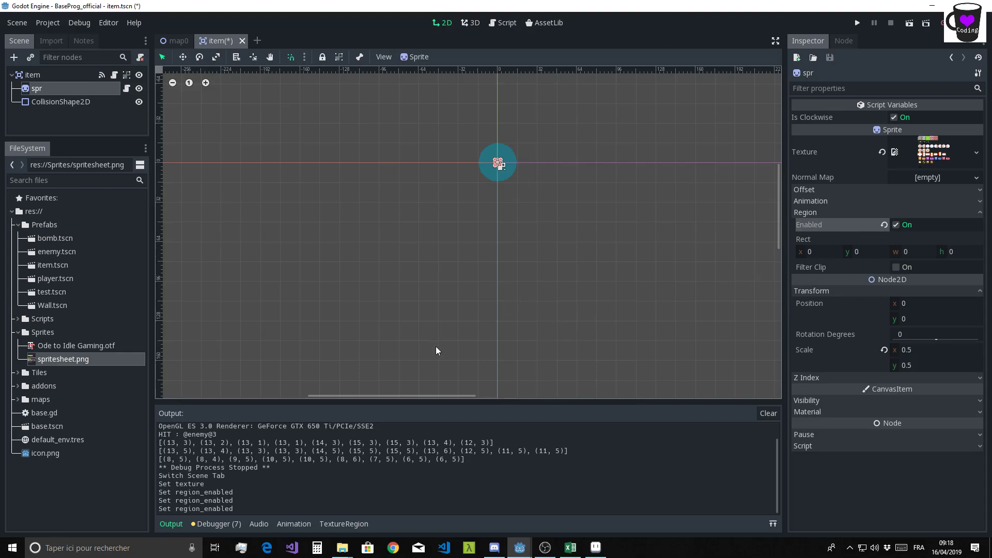
# Open and enlarge the TextureRegion editor with grid snapping.
pyautogui.click(342, 522)
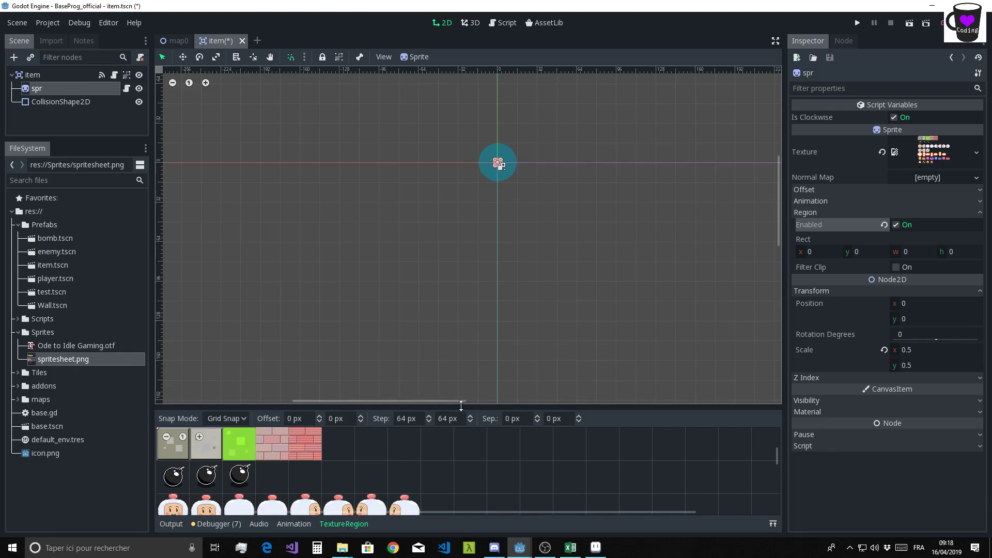
pyautogui.moveTo(461, 406); pyautogui.dragTo(460, 209)
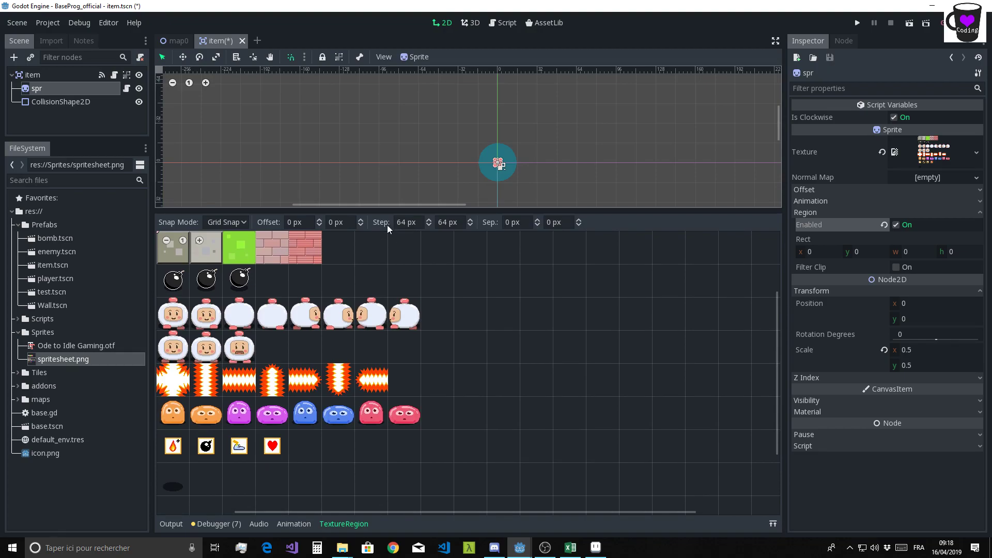
pyautogui.click(234, 224)
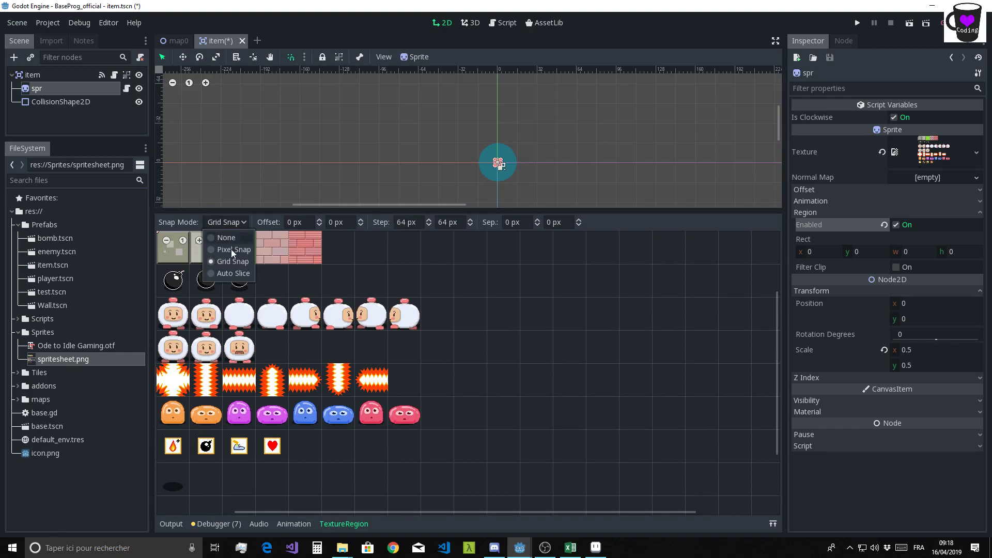
pyautogui.click(418, 223)
pyautogui.click(418, 223)
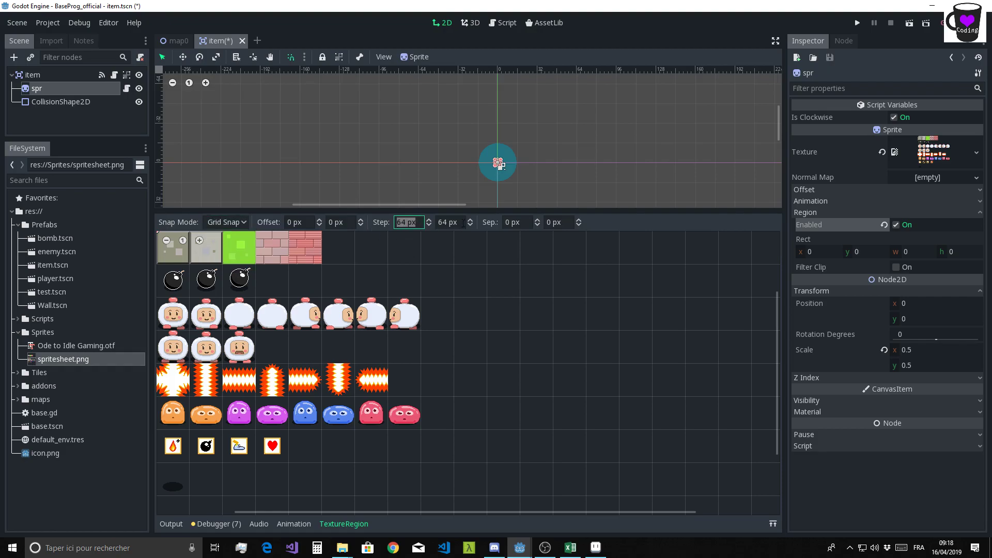
pyautogui.press('Tab')
# Try several tiles, settle on the fire tile (0, 384, 64×64), then disable Region.
pyautogui.click(184, 452)
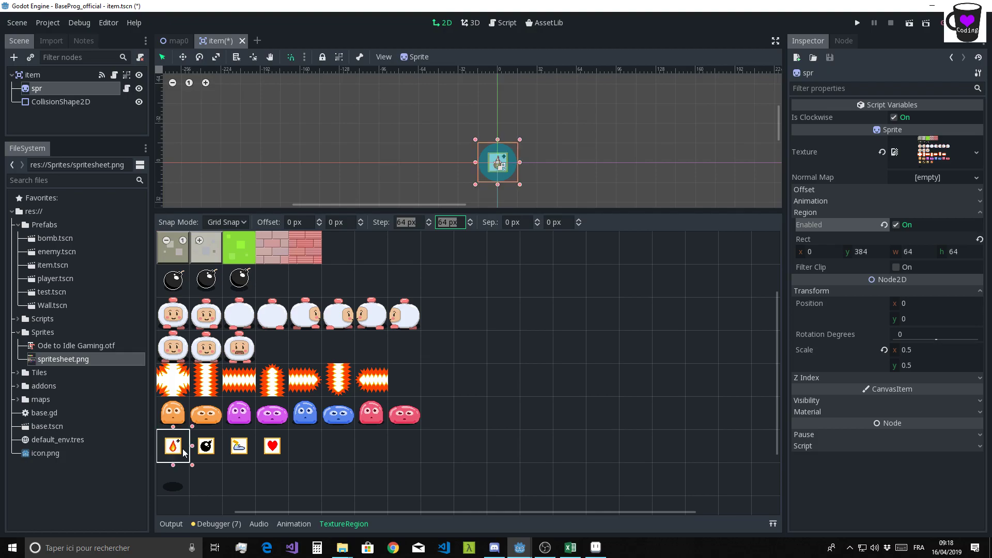
pyautogui.click(202, 450)
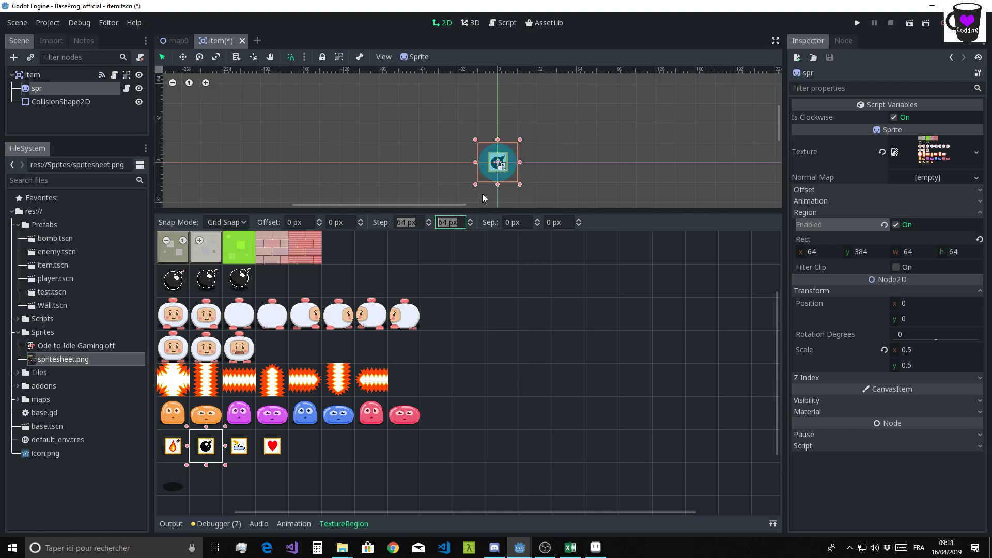
pyautogui.click(239, 448)
pyautogui.click(272, 446)
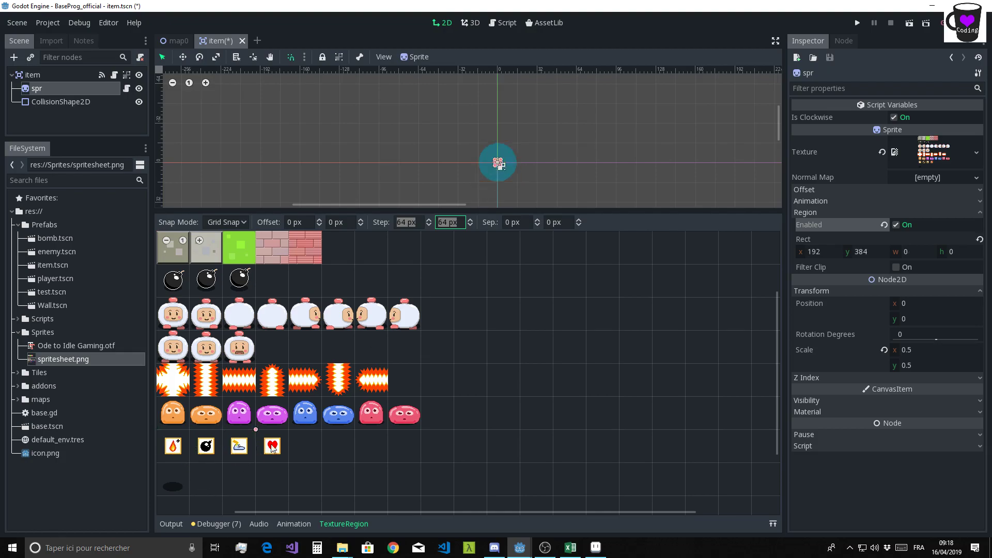
pyautogui.click(306, 416)
pyautogui.click(341, 415)
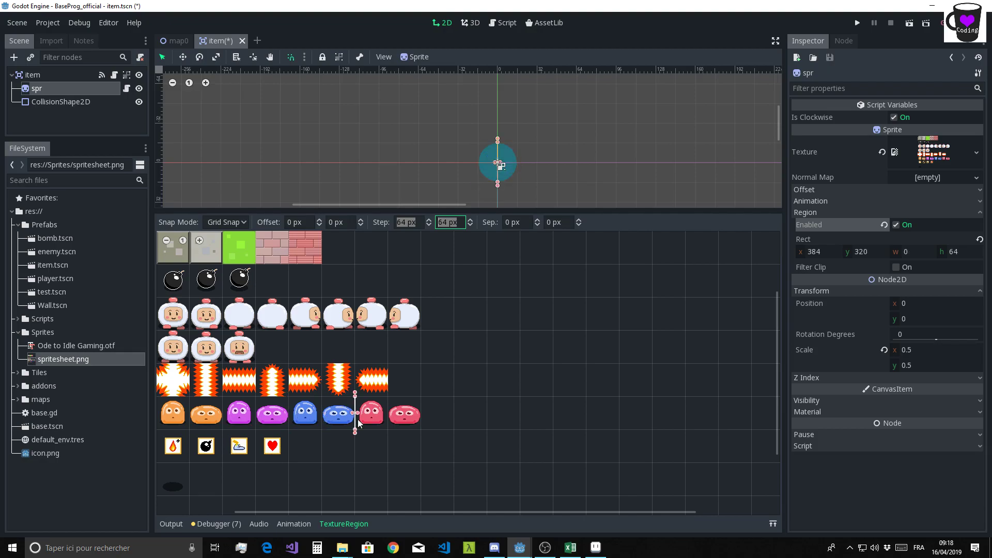
pyautogui.click(372, 416)
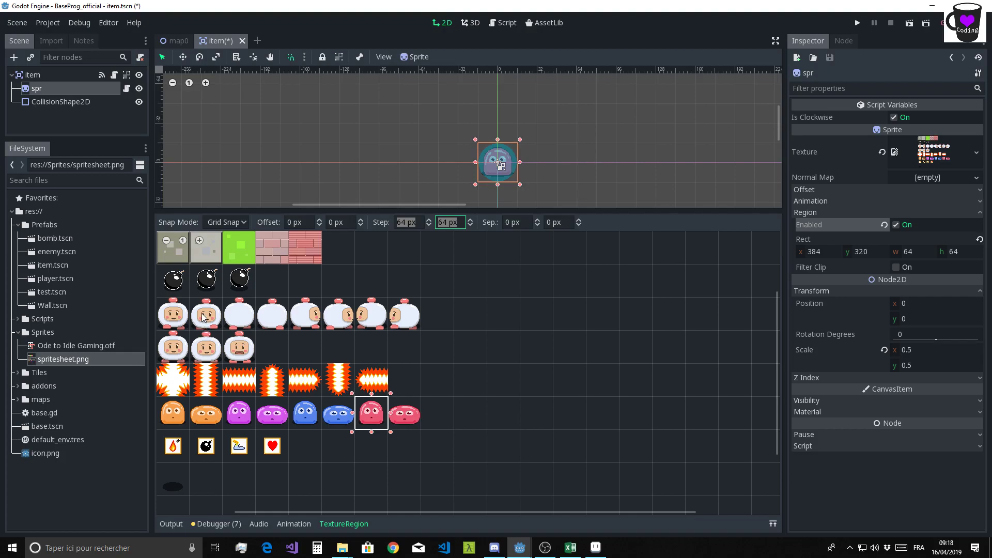
pyautogui.moveTo(202, 317); pyautogui.dragTo(241, 365)
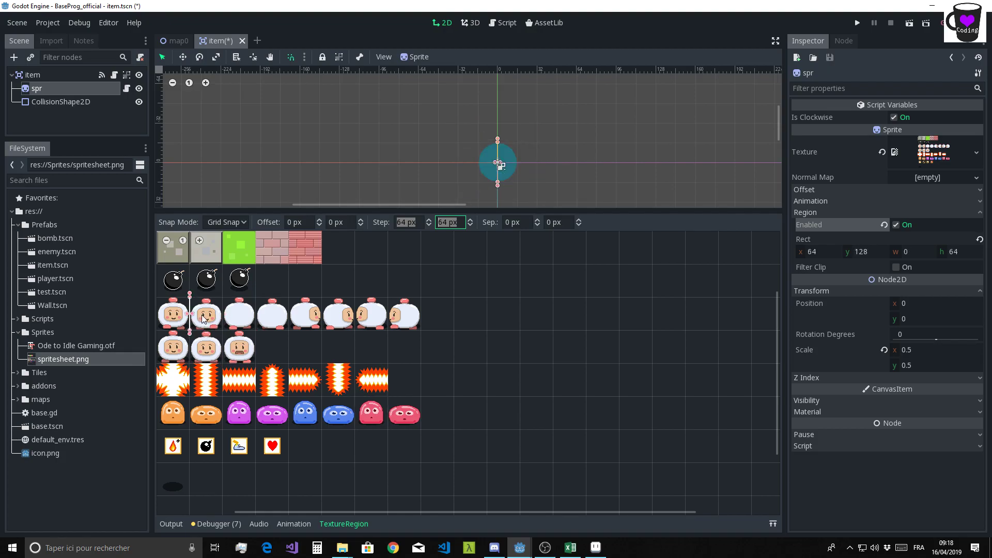
pyautogui.moveTo(194, 301); pyautogui.dragTo(221, 329)
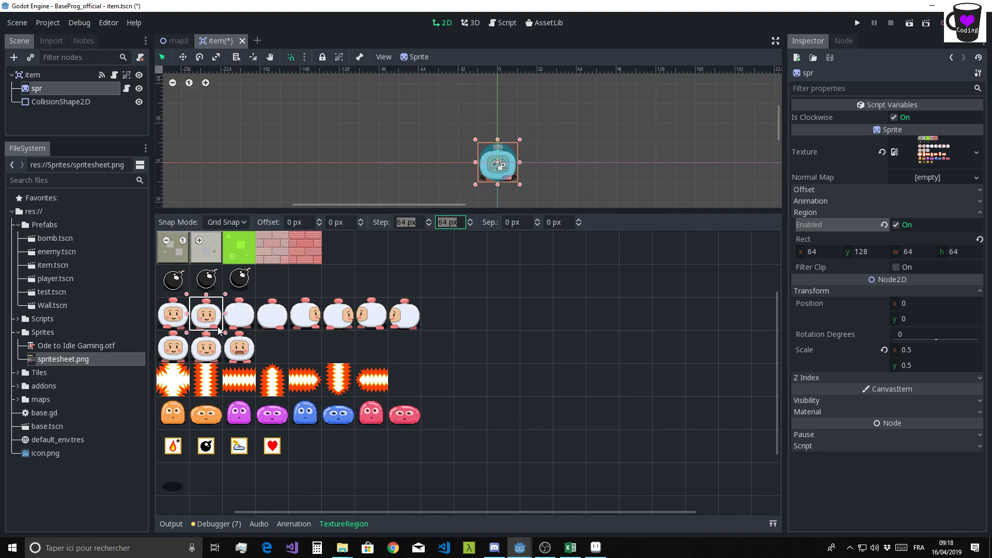
pyautogui.click(174, 442)
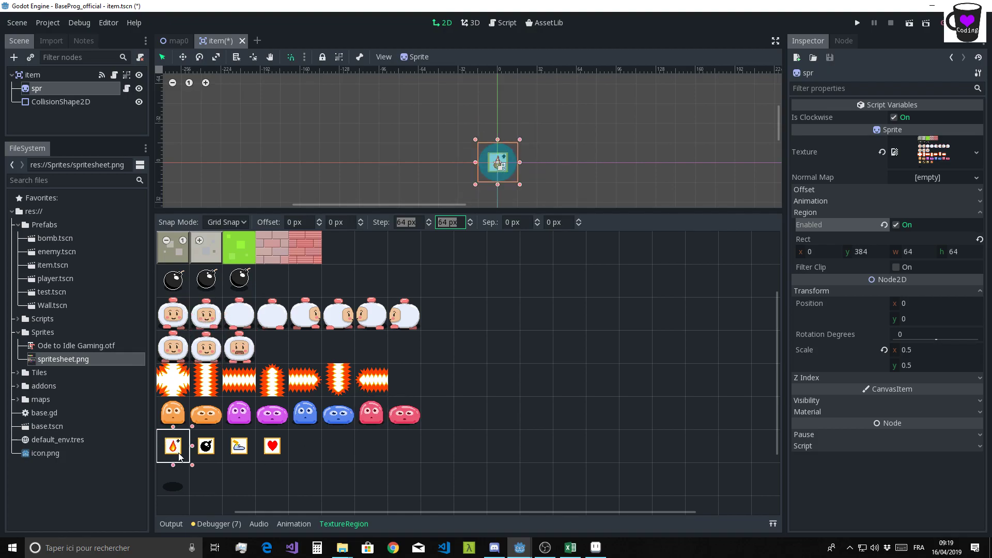
pyautogui.click(894, 225)
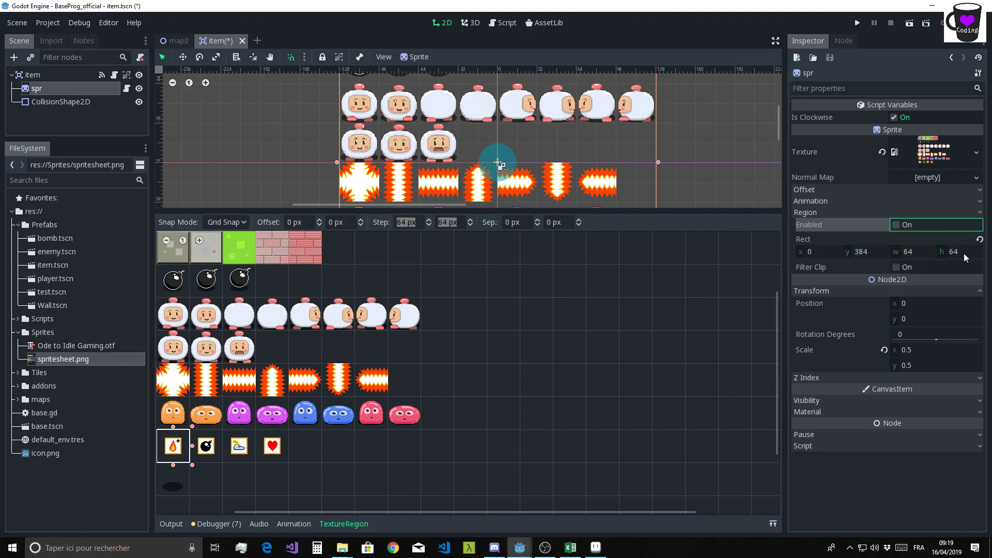
# Set the spr sprite's Vframes and Hframes to 8 and Frame to 48.
pyautogui.click(814, 213)
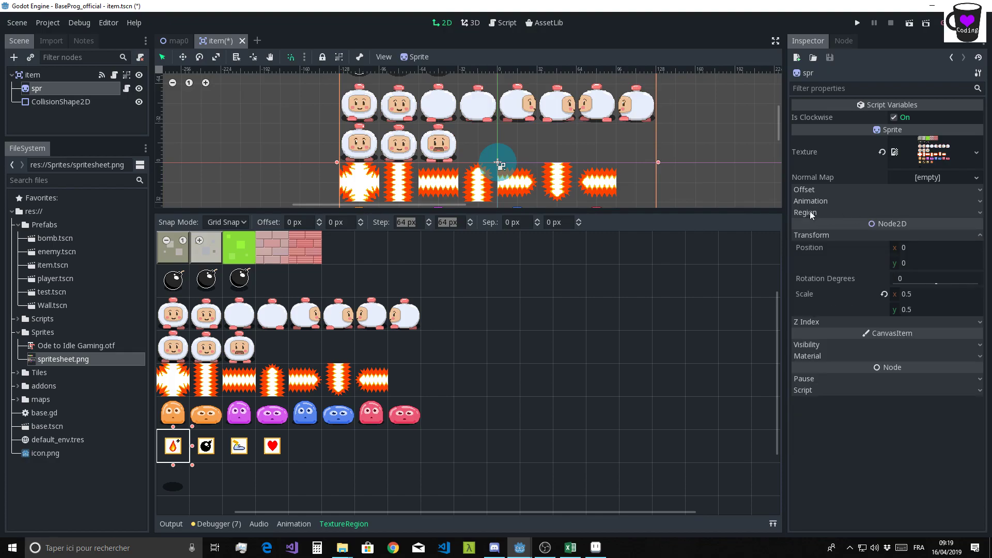
pyautogui.click(806, 213)
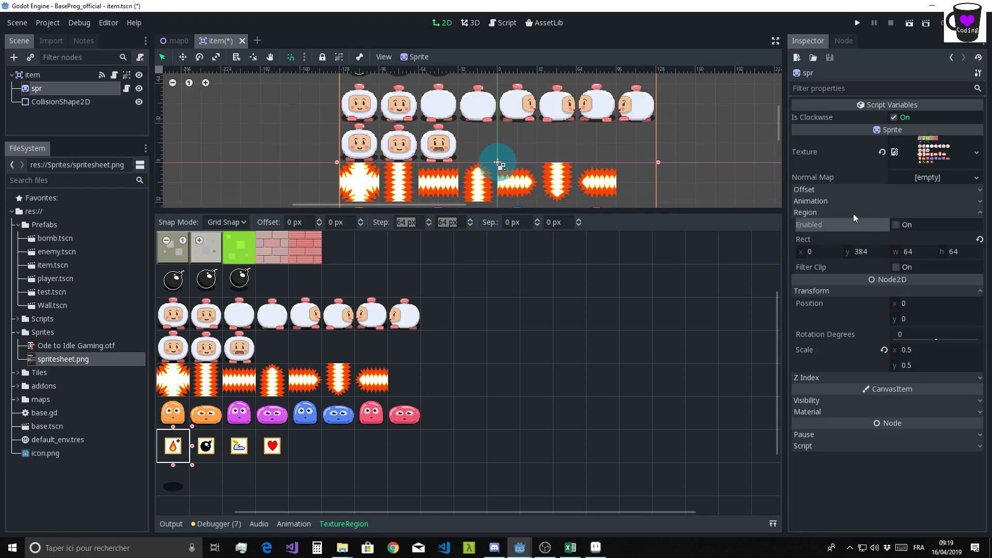
pyautogui.click(812, 201)
pyautogui.click(980, 259)
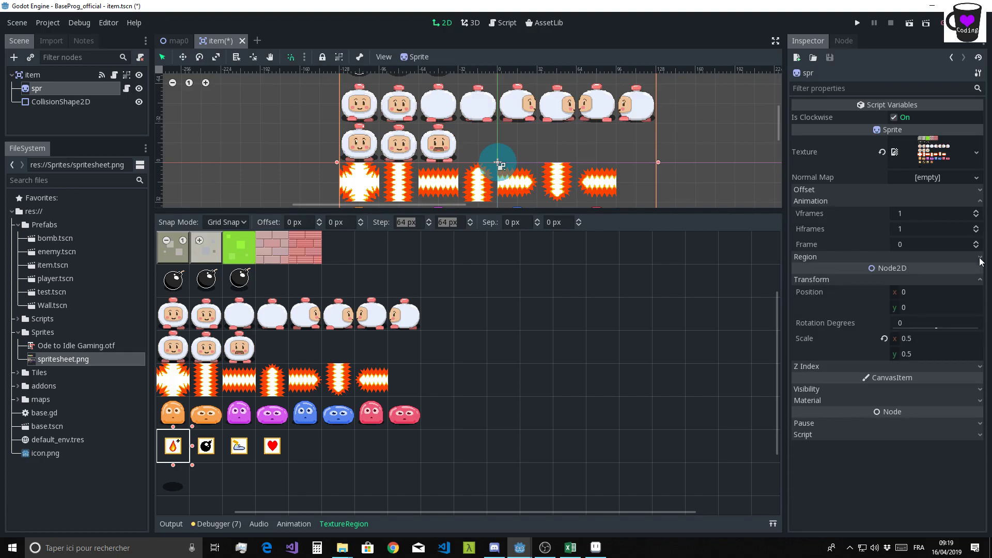
pyautogui.click(921, 217)
pyautogui.write('8')
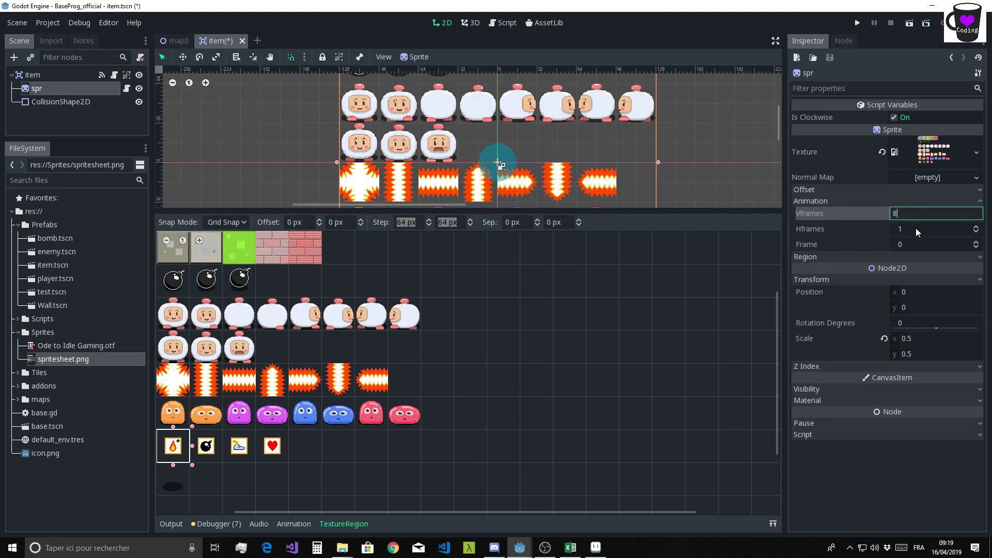
pyautogui.click(916, 227)
pyautogui.write('8')
pyautogui.click(921, 243)
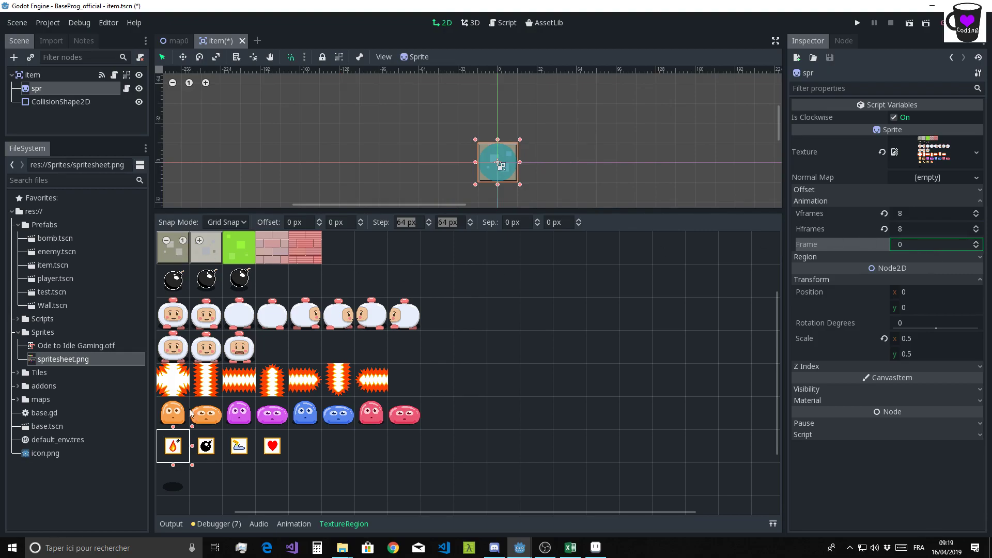
pyautogui.click(903, 248)
pyautogui.write('48')
pyautogui.press('Return')
# Set the spr sprite's Transform Scale to 1 by 1.
pyautogui.scroll(1, 507, 166)
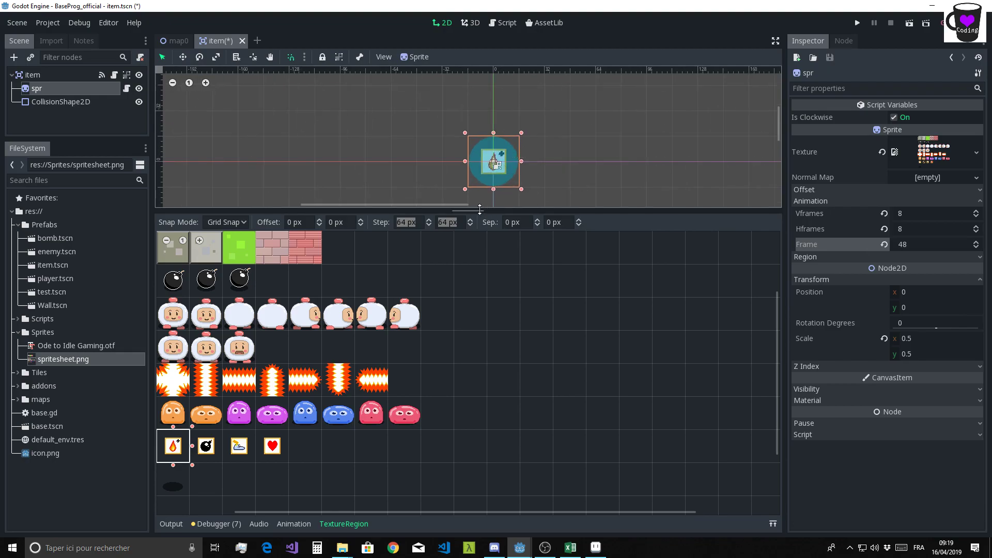
pyautogui.moveTo(488, 218)
pyautogui.mouseDown()
pyautogui.moveTo(490, 249)
pyautogui.moveTo(576, 358)
pyautogui.mouseUp()
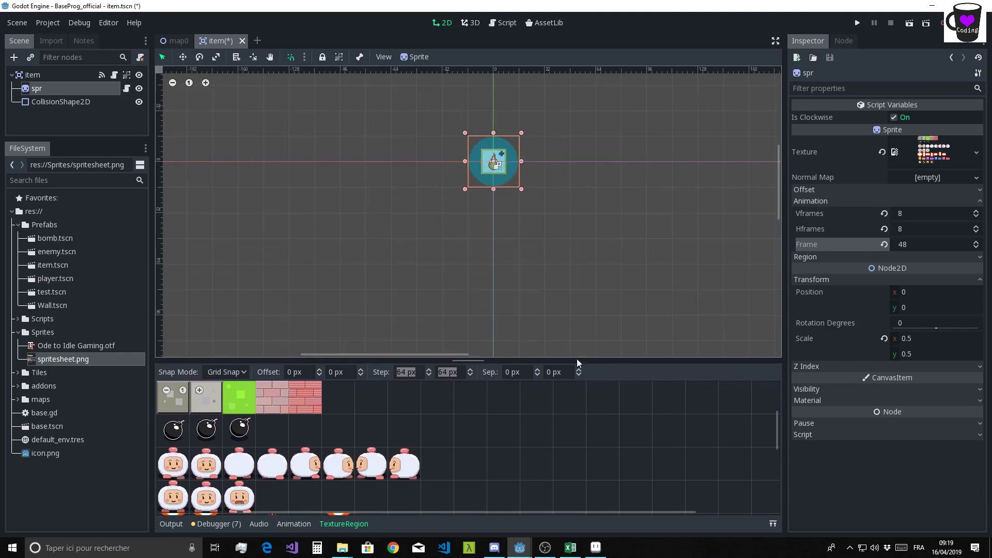
pyautogui.click(915, 336)
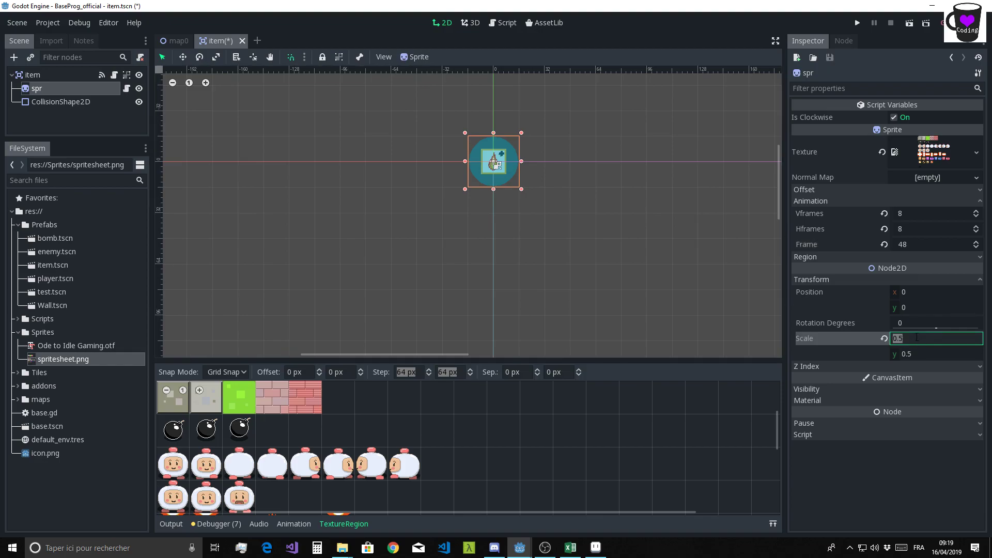
pyautogui.write('1')
pyautogui.click(921, 354)
pyautogui.write('1')
pyautogui.press('Return')
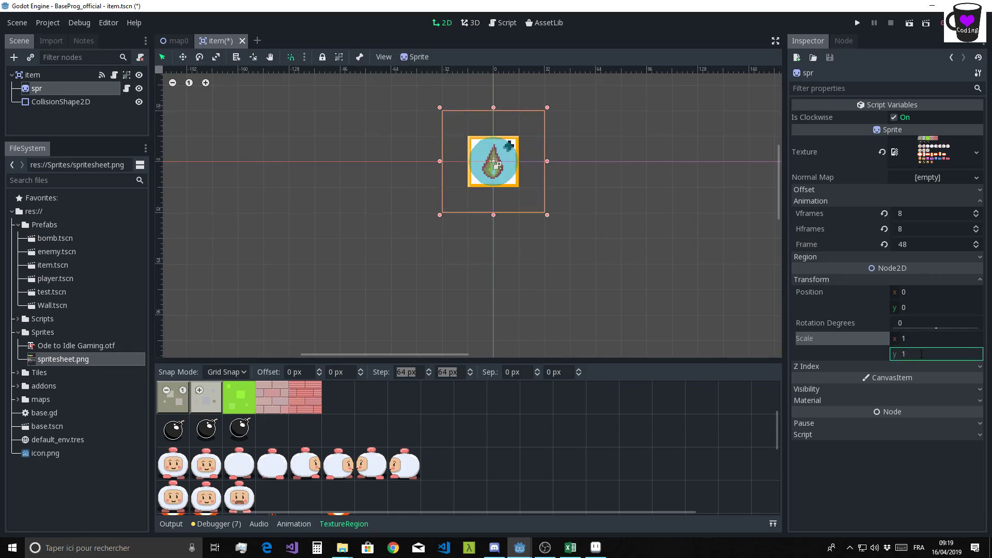
pyautogui.scroll(-2, 501, 238)
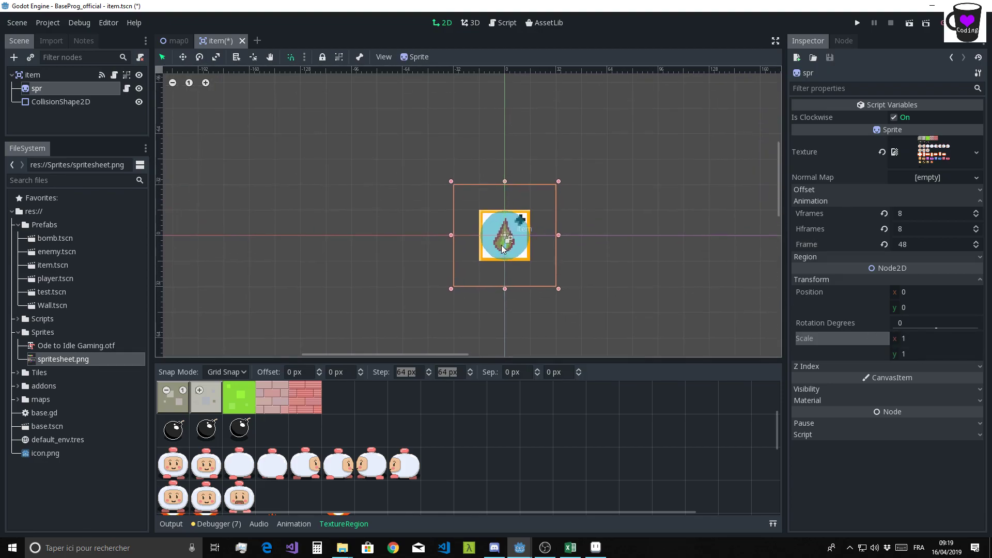
pyautogui.scroll(3, 502, 241)
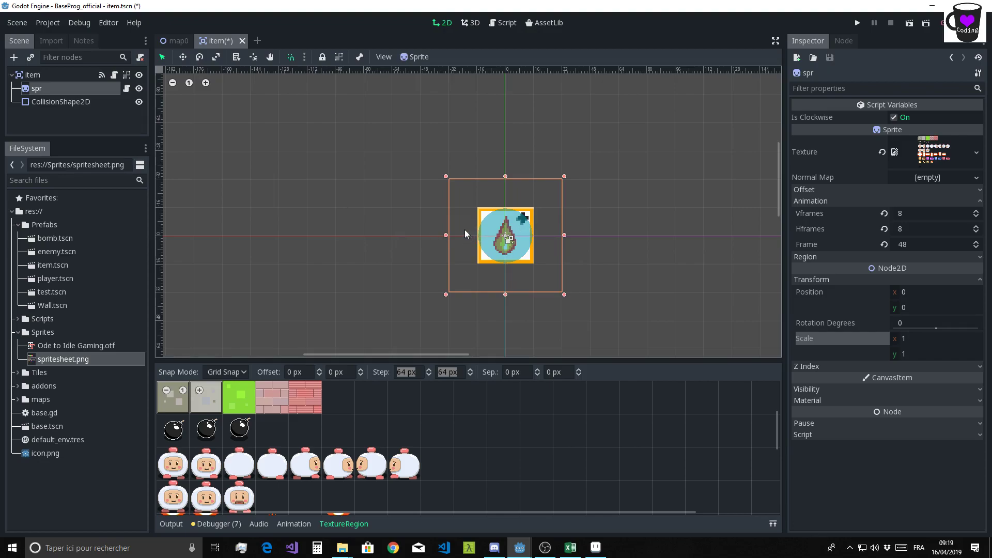
pyautogui.scroll(1, 465, 233)
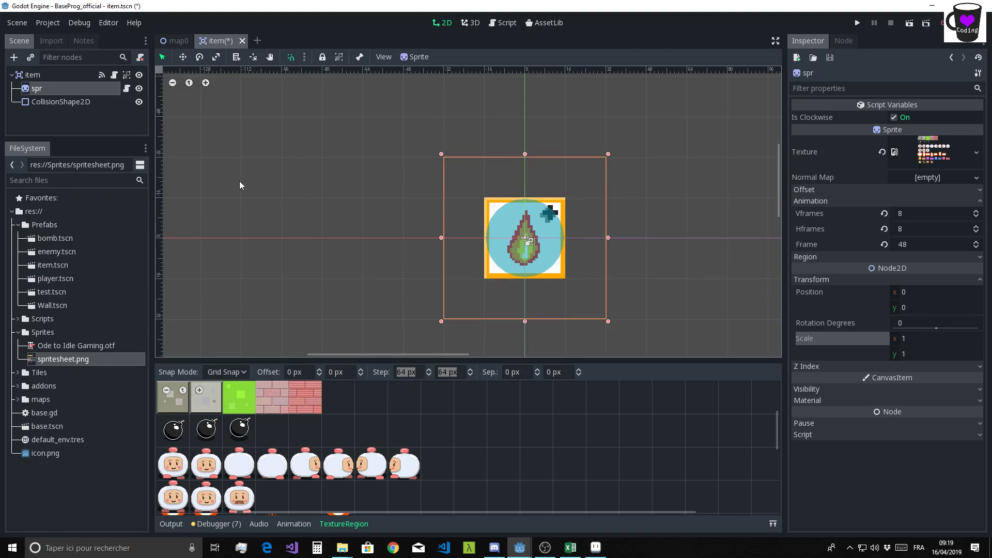
pyautogui.click(51, 102)
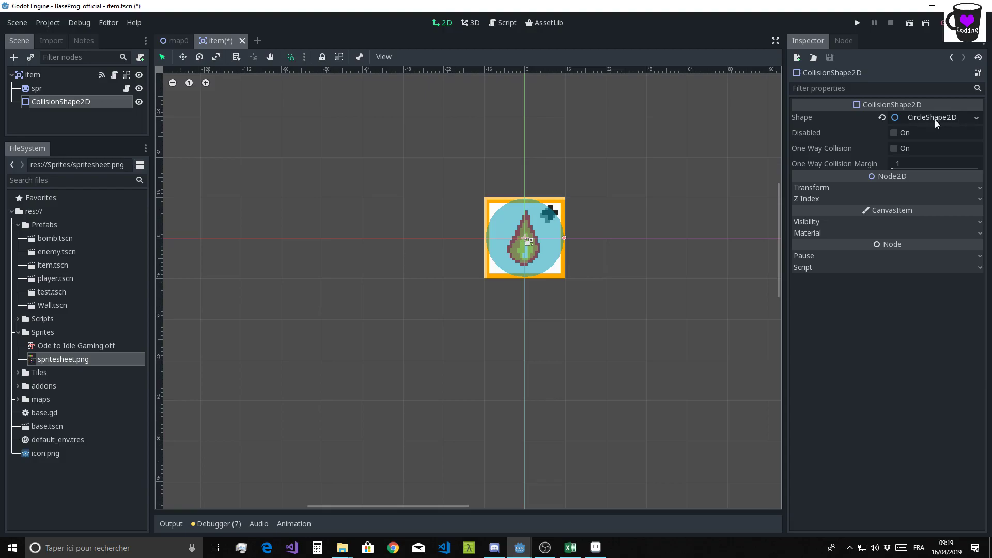
pyautogui.click(42, 90)
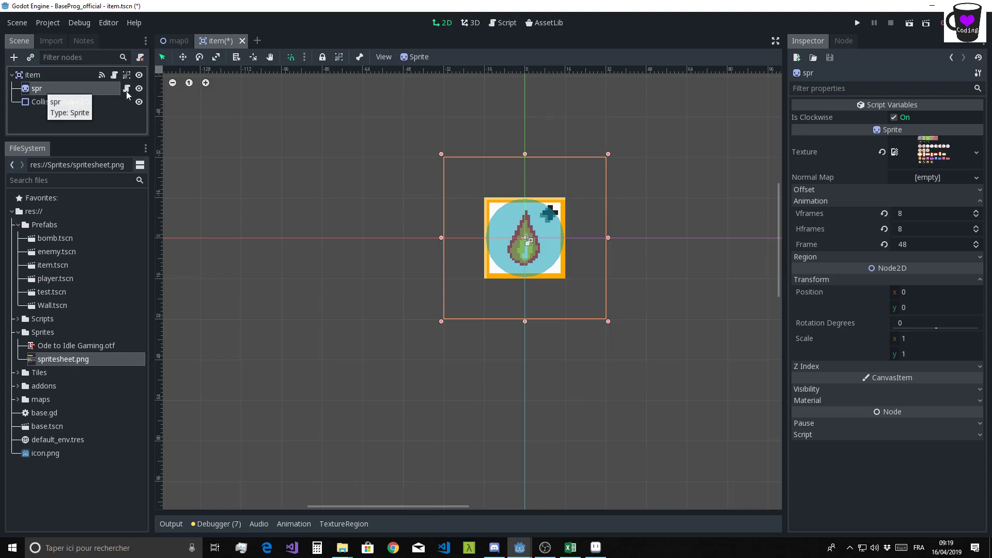
pyautogui.keyDown('ctrl'); pyautogui.click(42, 89); pyautogui.keyUp('ctrl')
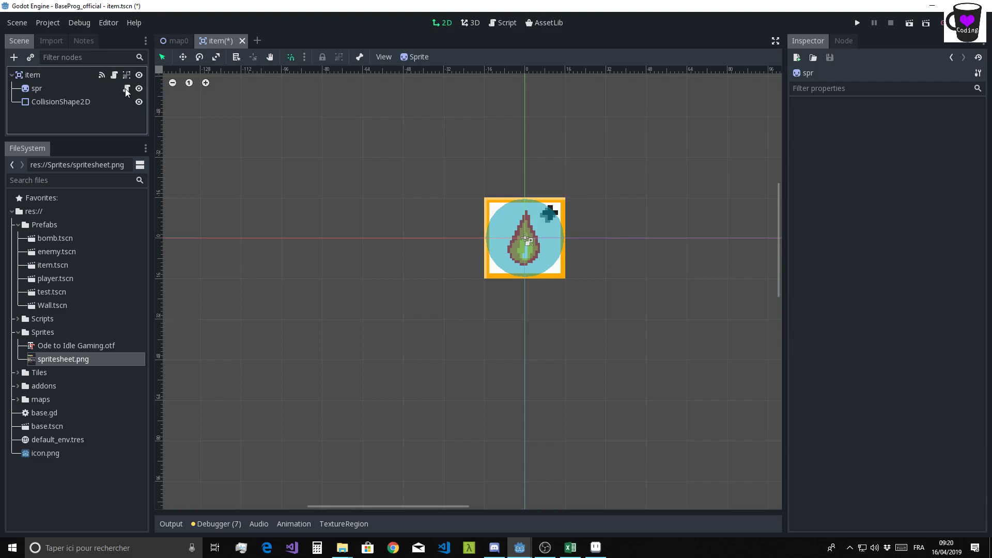
pyautogui.click(34, 89)
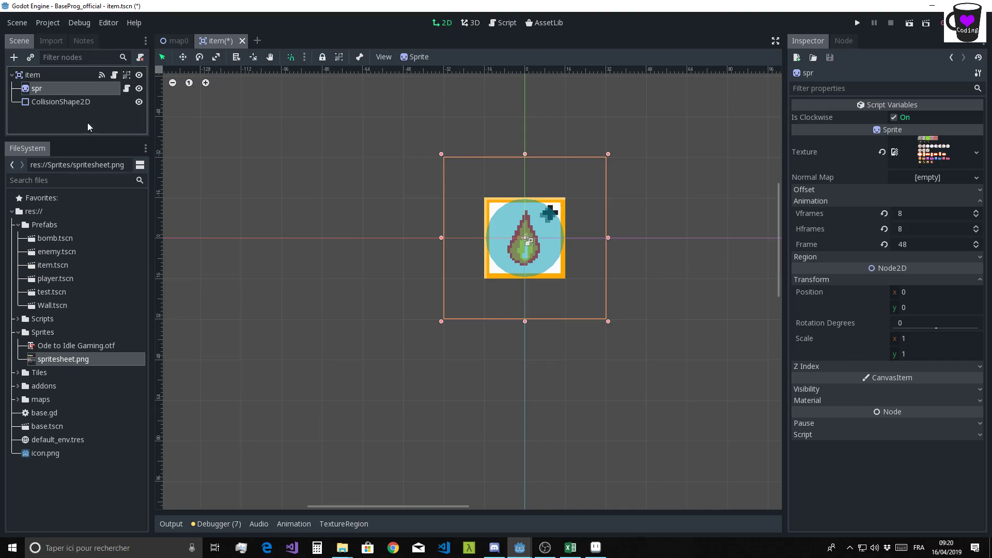
pyautogui.click(55, 112)
pyautogui.click(35, 90)
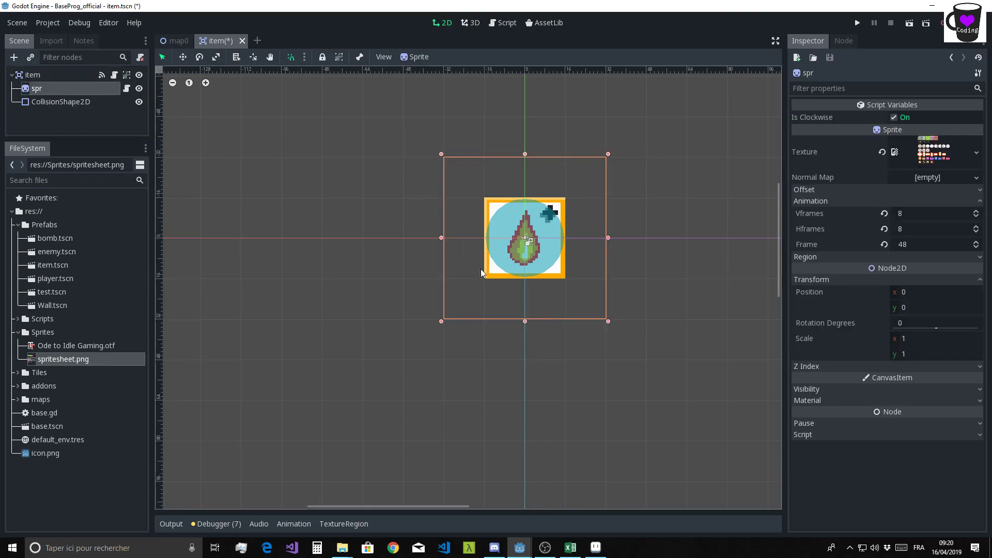
# Add a Sprite node under item with spritesheet.png as its texture.
pyautogui.click(27, 75)
pyautogui.hotkey('ctrl', 'a')
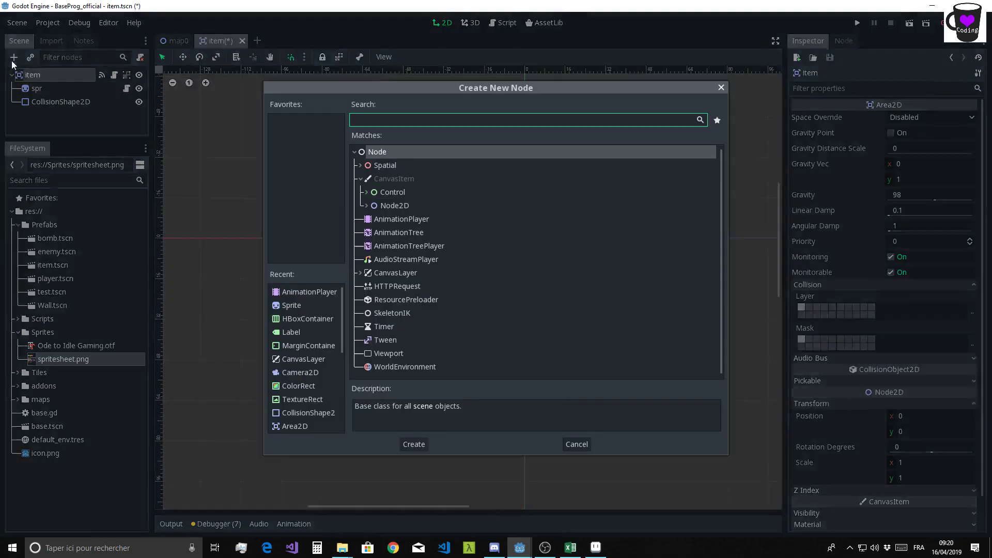
pyautogui.write('spr')
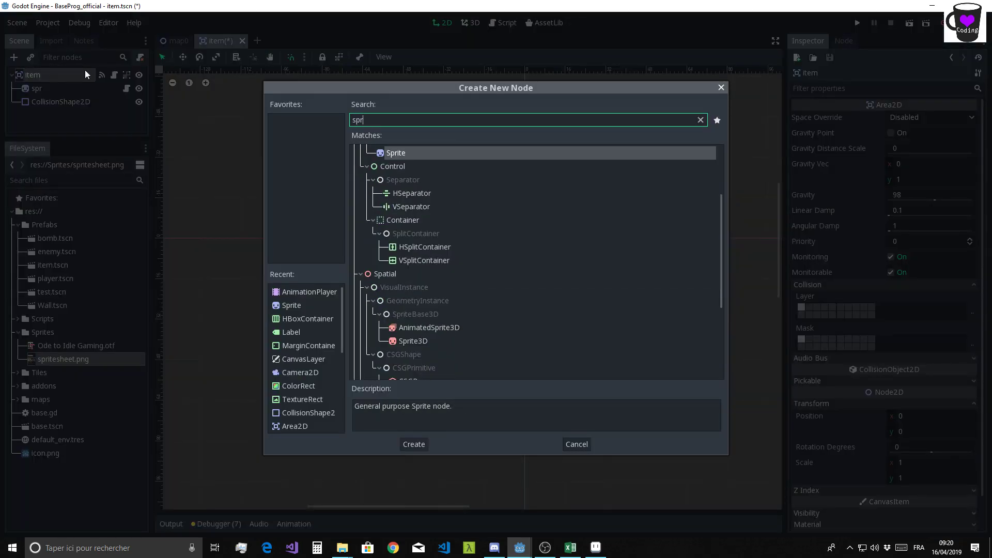
pyautogui.write('ite')
pyautogui.press('Return')
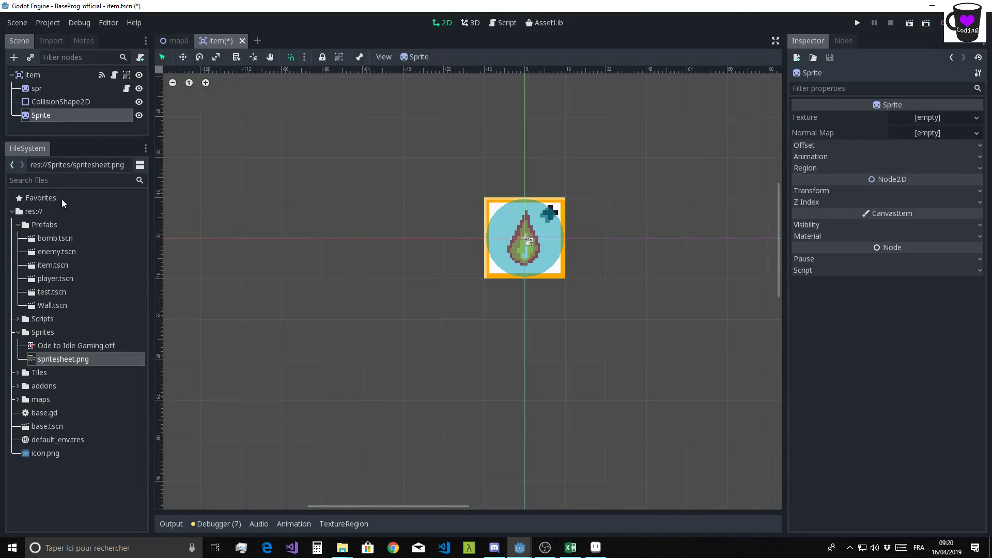
pyautogui.moveTo(44, 360); pyautogui.dragTo(927, 118)
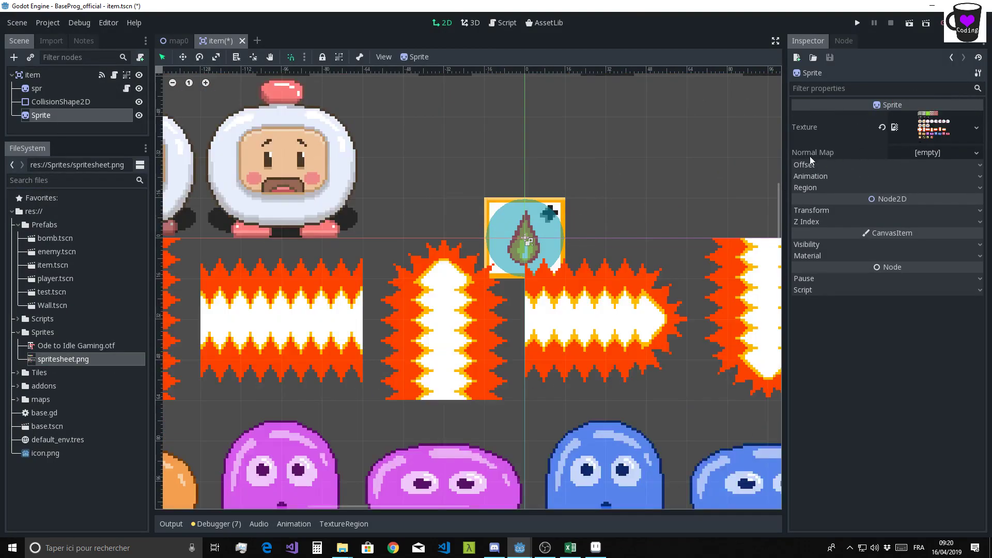
# Crop the new Sprite to the shadow tile via Region, then move it above spr.
pyautogui.scroll(-1, 387, 255)
pyautogui.scroll(-2, 386, 254)
pyautogui.moveTo(170, 393); pyautogui.dragTo(365, 208, button='middle')
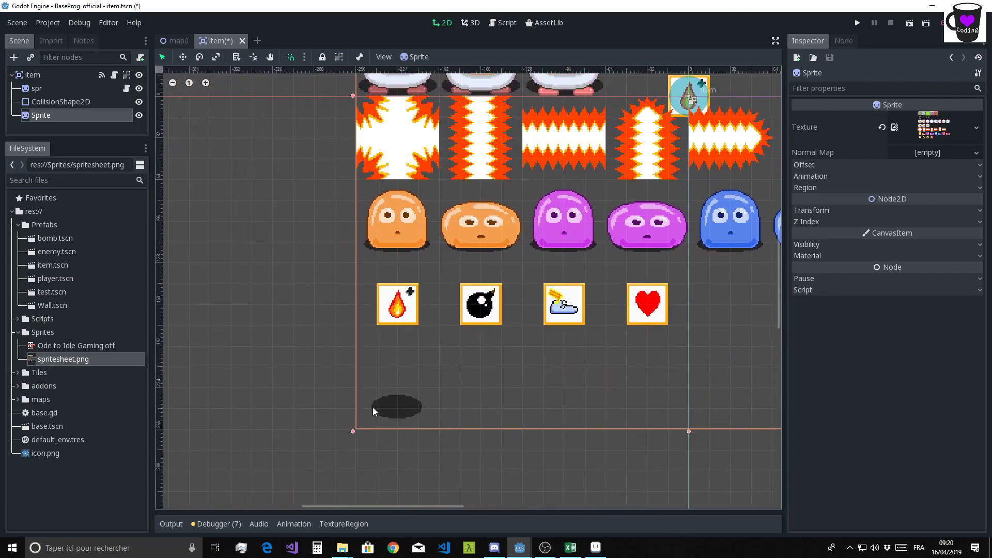
pyautogui.click(810, 177)
pyautogui.click(926, 188)
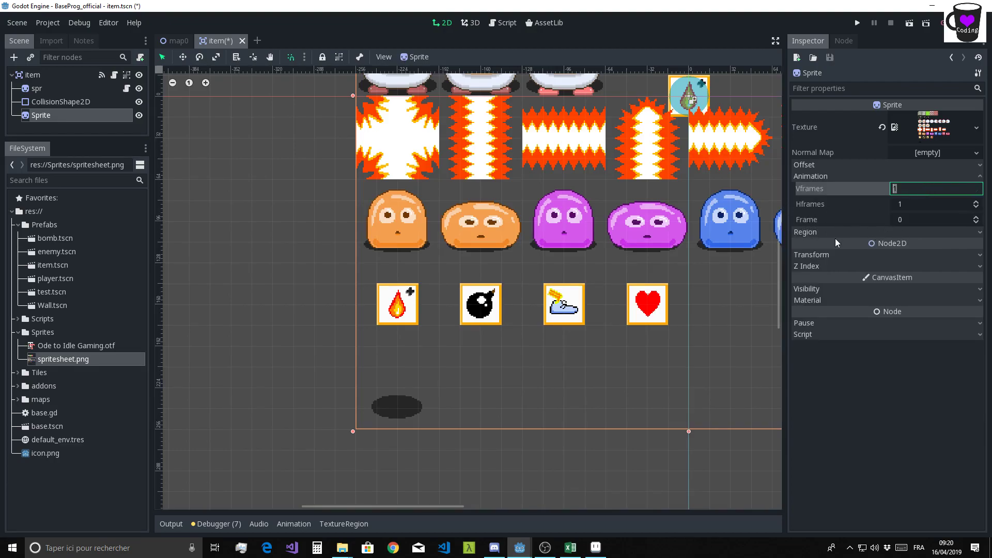
pyautogui.click(802, 232)
pyautogui.click(908, 246)
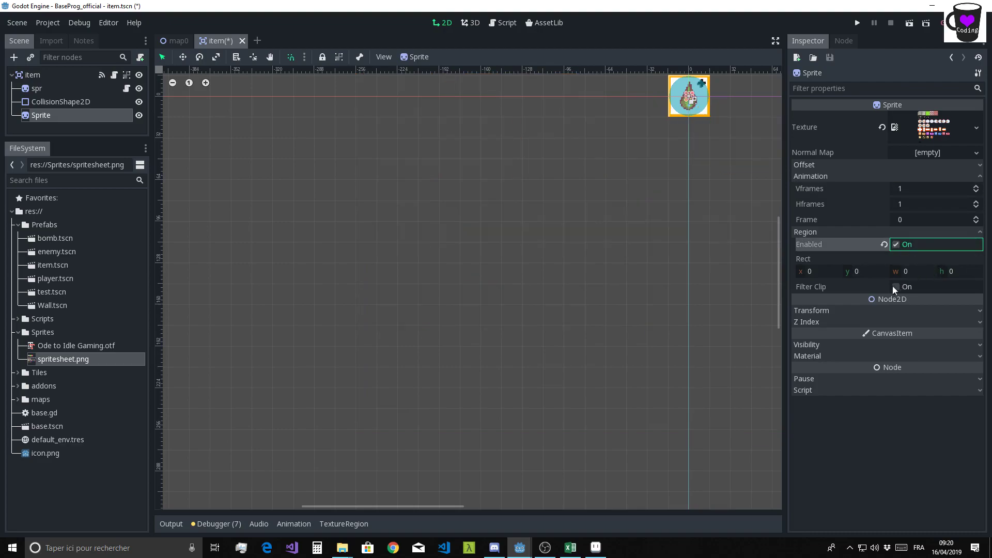
pyautogui.click(361, 523)
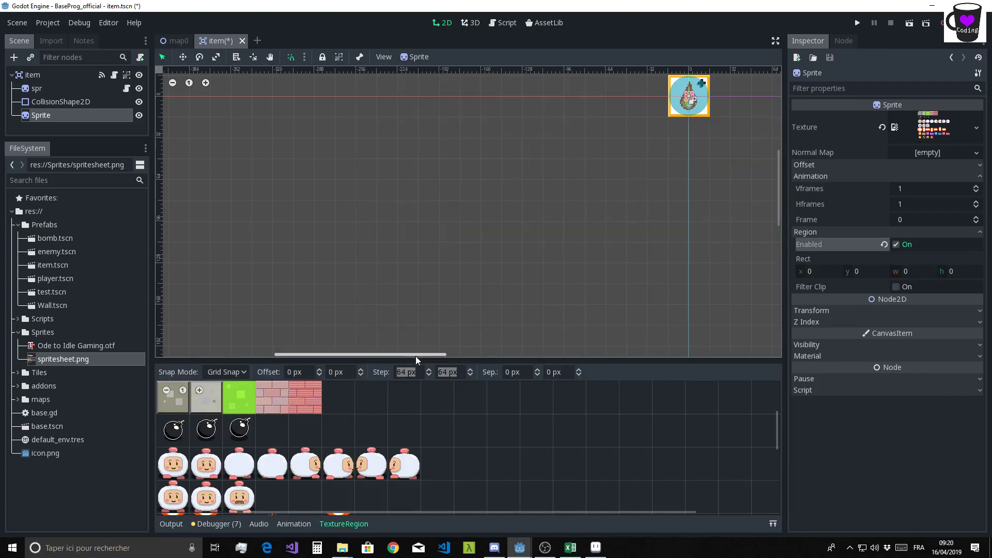
pyautogui.moveTo(463, 362); pyautogui.dragTo(462, 184)
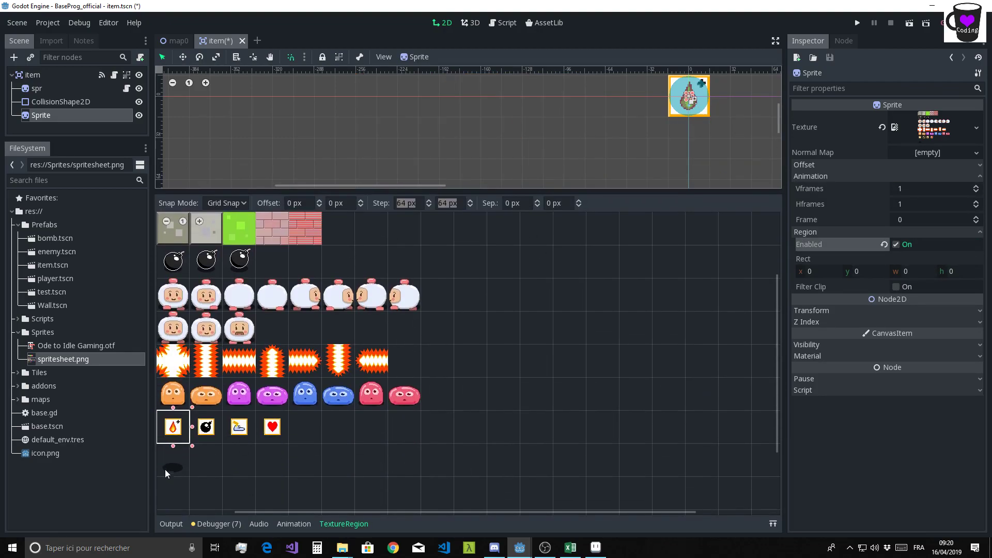
pyautogui.click(166, 469)
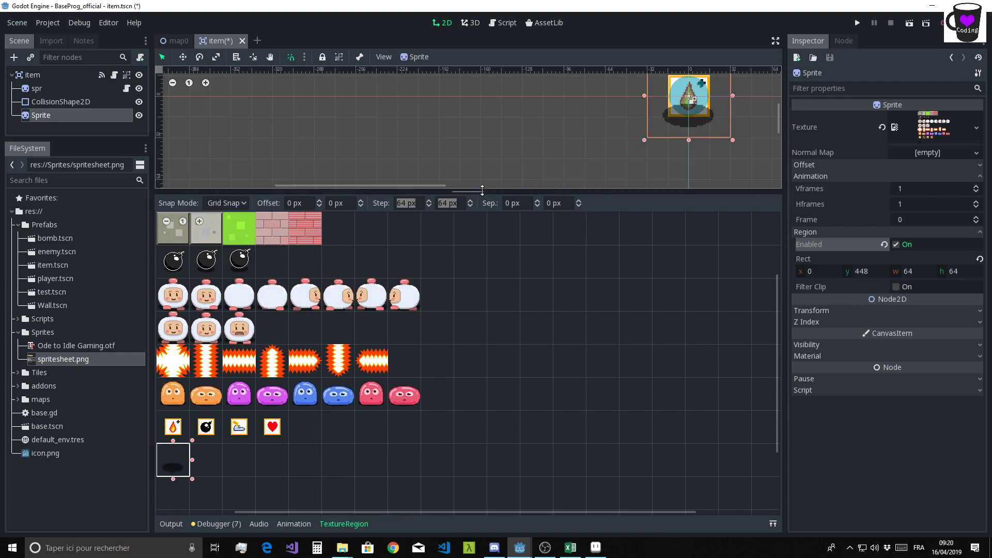
pyautogui.moveTo(478, 191); pyautogui.dragTo(478, 339)
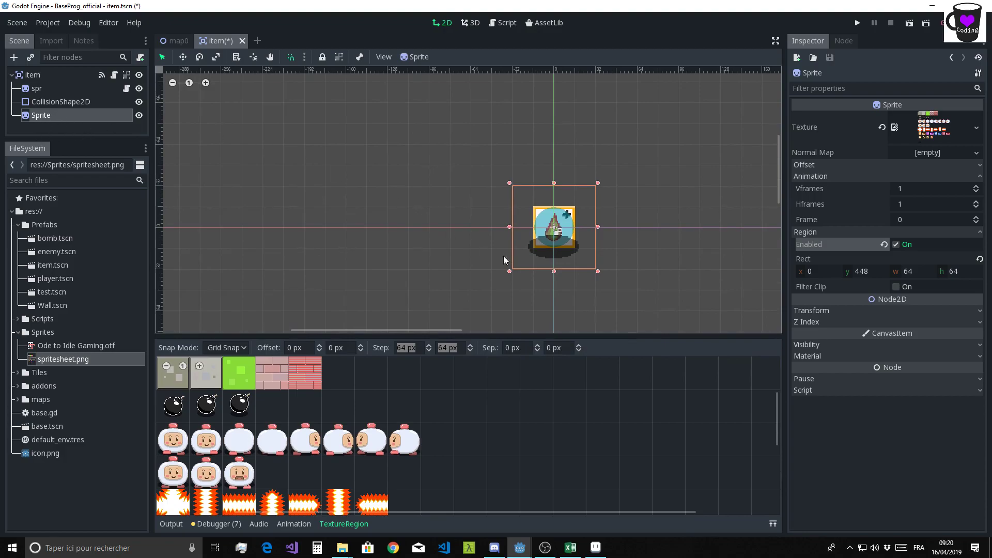
pyautogui.moveTo(39, 115); pyautogui.dragTo(50, 86)
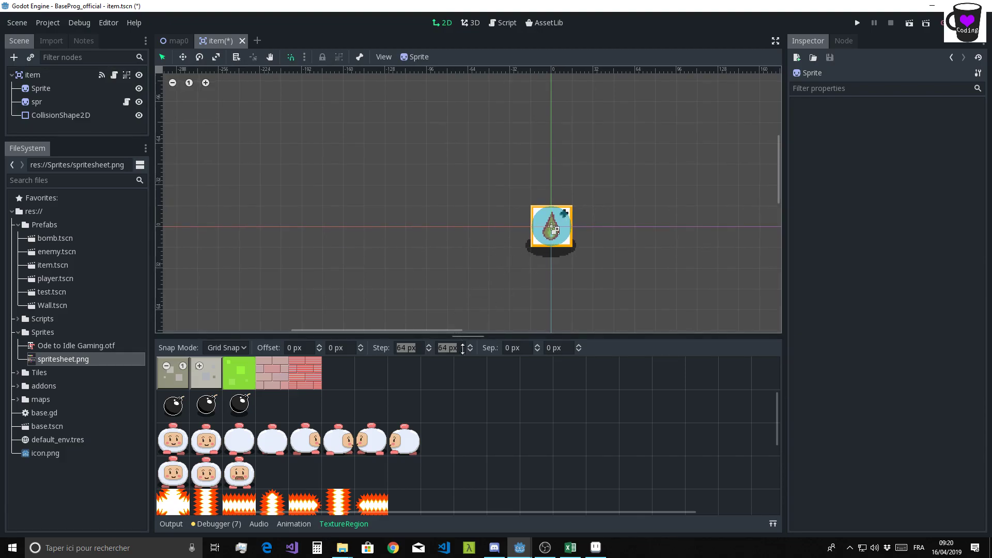
# Collapse the texture region panel, recentre the view on the item, and save the scene.
pyautogui.moveTo(464, 335); pyautogui.dragTo(463, 456)
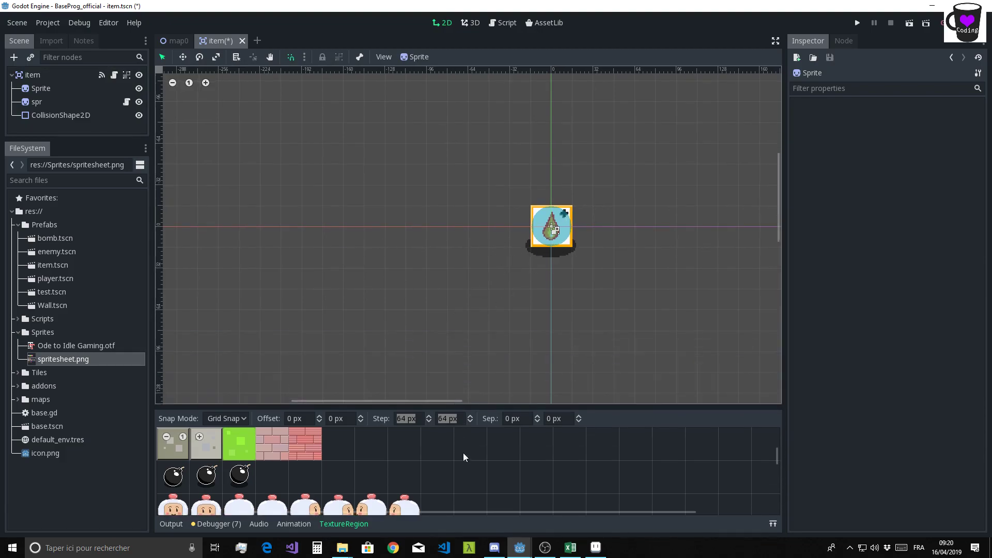
pyautogui.click(342, 527)
pyautogui.moveTo(472, 297); pyautogui.dragTo(390, 352, button='middle')
pyautogui.scroll(3, 390, 352)
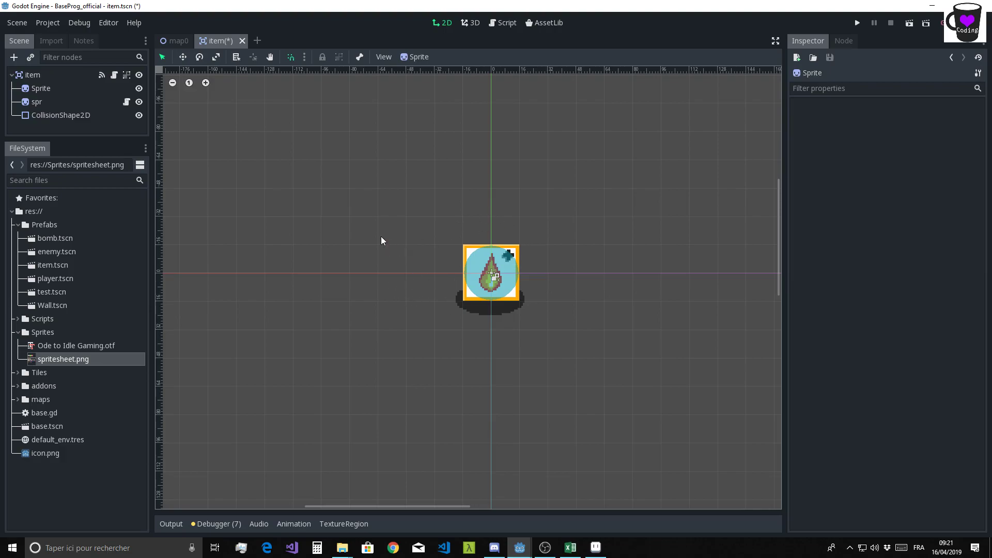
pyautogui.scroll(-1, 382, 240)
pyautogui.moveTo(398, 255); pyautogui.dragTo(416, 258, button='middle')
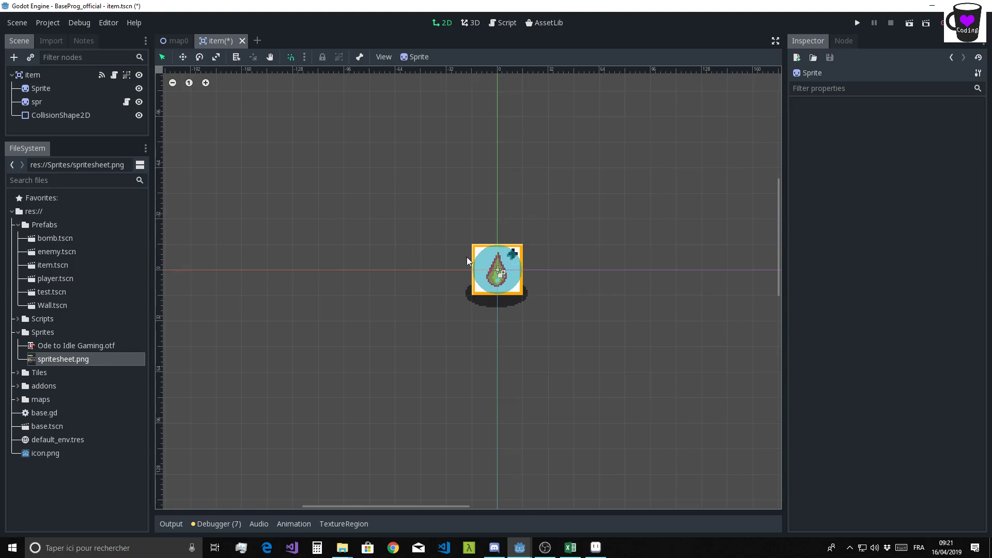
pyautogui.moveTo(388, 213); pyautogui.dragTo(388, 228, button='middle')
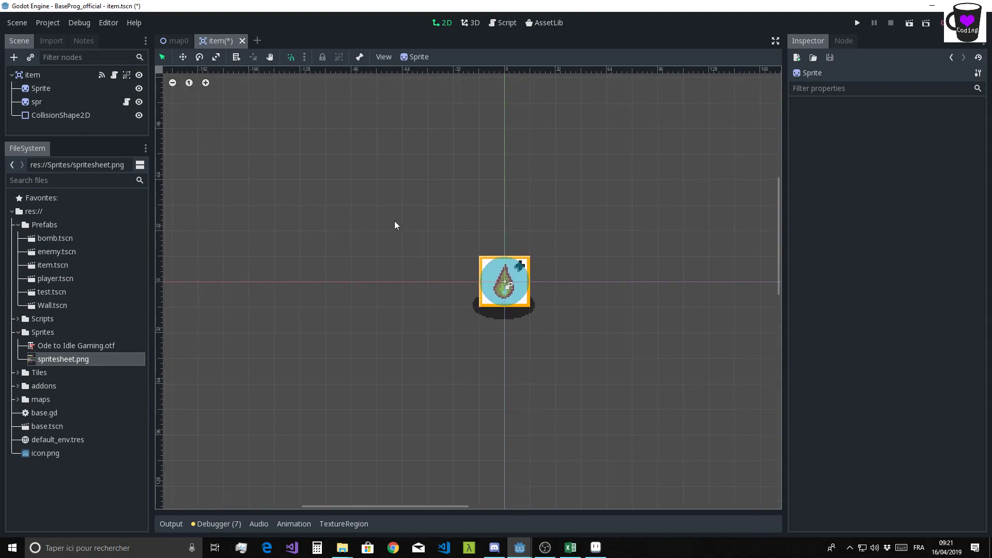
pyautogui.click(29, 73)
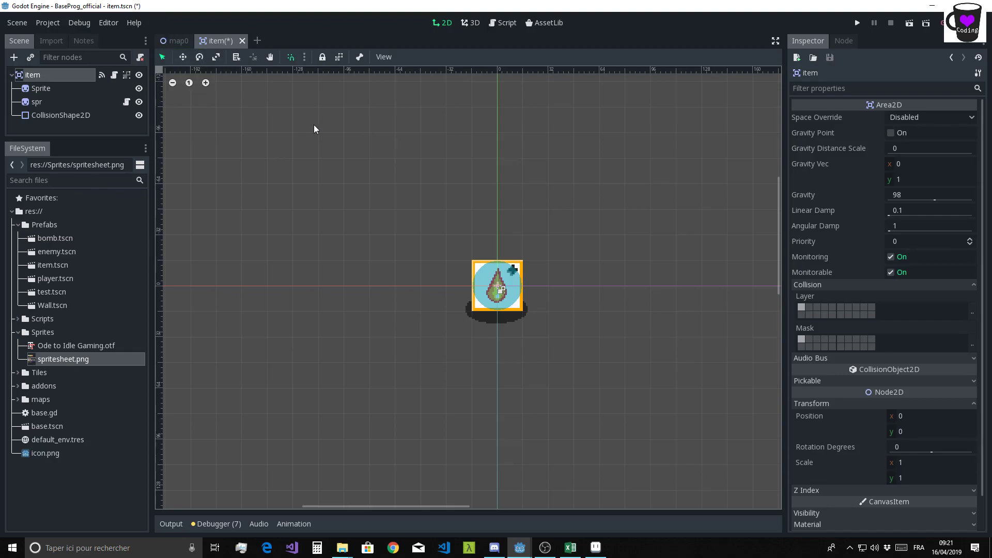
pyautogui.hotkey('ctrl', 's')
# Rename the Sprite node to 'shadow', save, and switch to the item script.
pyautogui.doubleClick(41, 89)
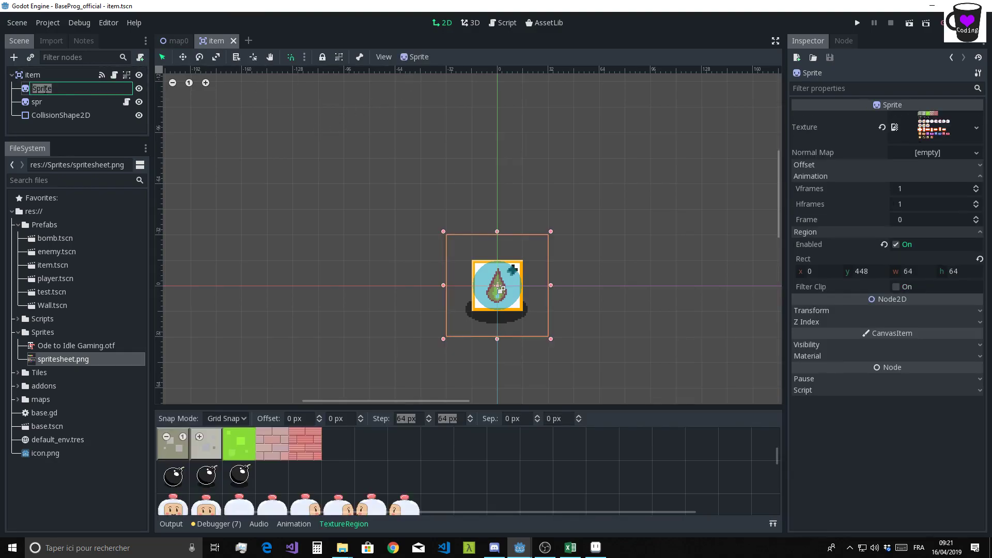
pyautogui.write('sha')
pyautogui.write('dow')
pyautogui.press('Return')
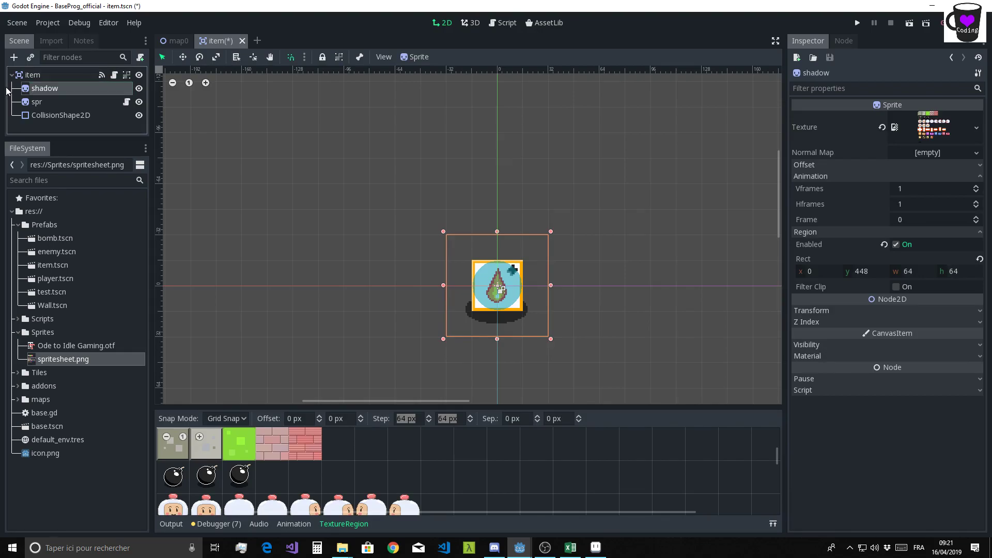
pyautogui.hotkey('ctrl', 's')
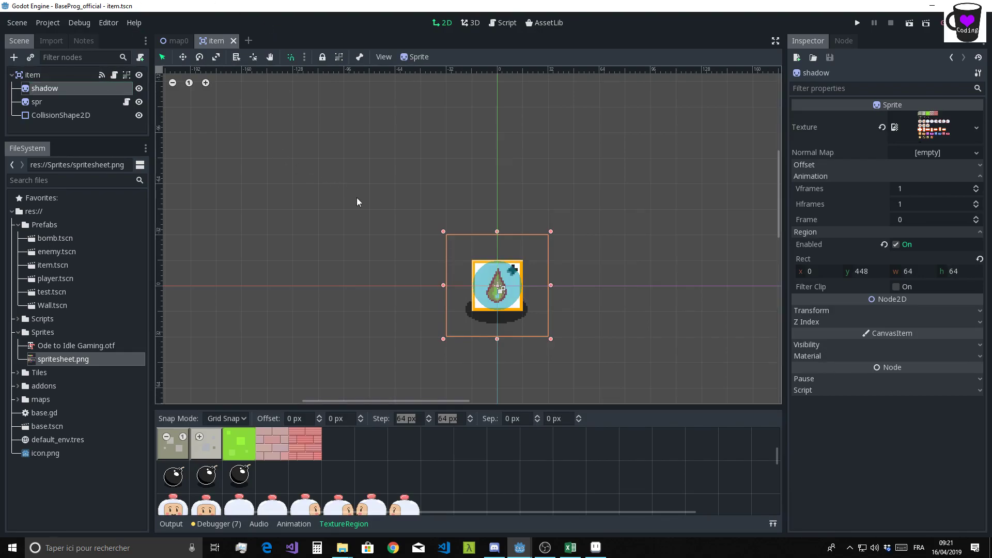
pyautogui.moveTo(356, 202); pyautogui.dragTo(370, 155, button='middle')
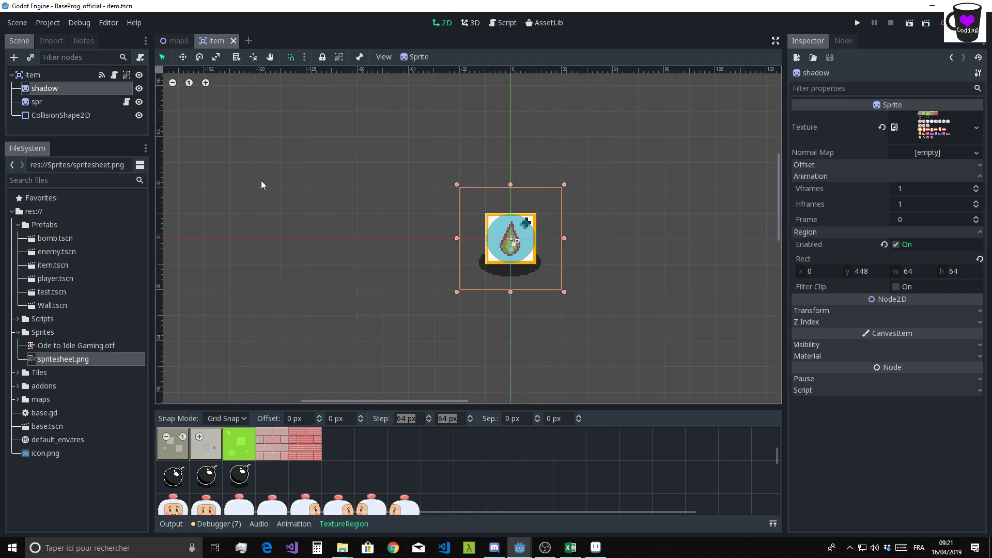
pyautogui.click(497, 26)
# Give start(pos, type) in item.gd a '-> bool' return type.
pyautogui.click(435, 245)
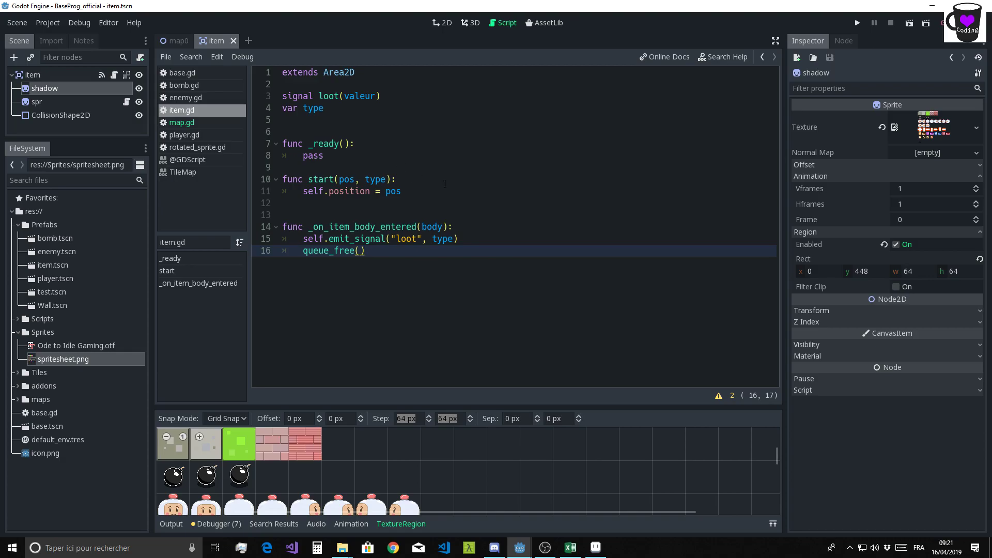
pyautogui.click(399, 523)
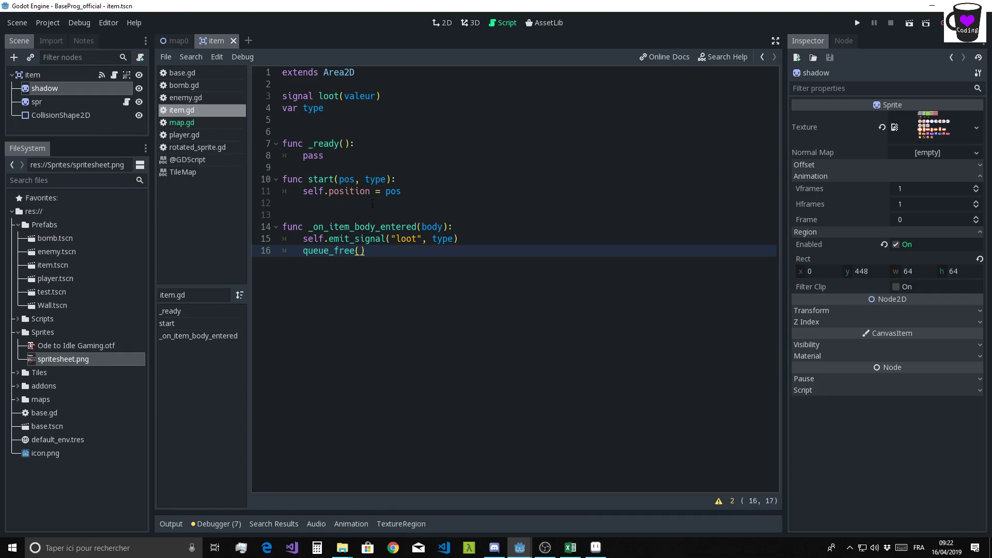
pyautogui.click(390, 179)
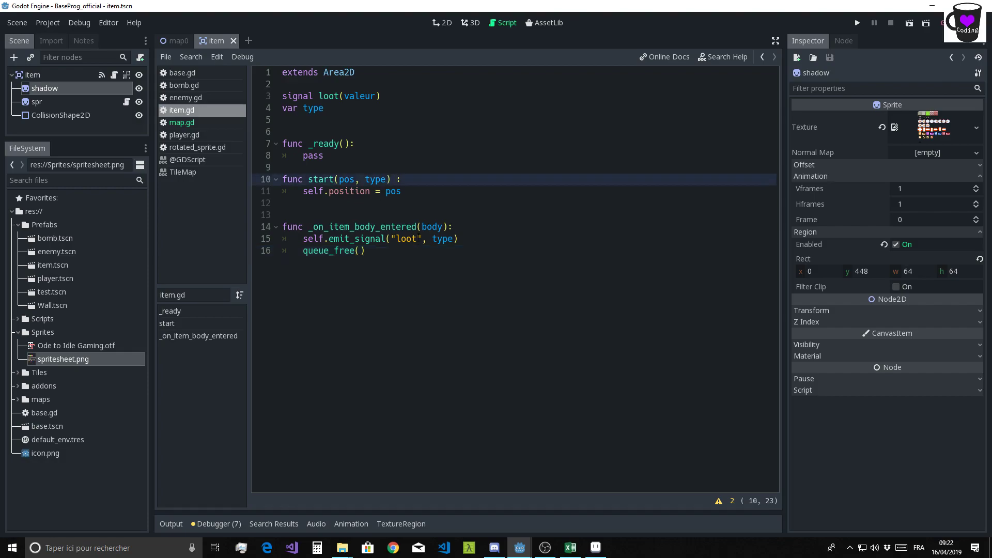
pyautogui.write('-> ')
pyautogui.write('void')
pyautogui.press('Down')
pyautogui.press('Down')
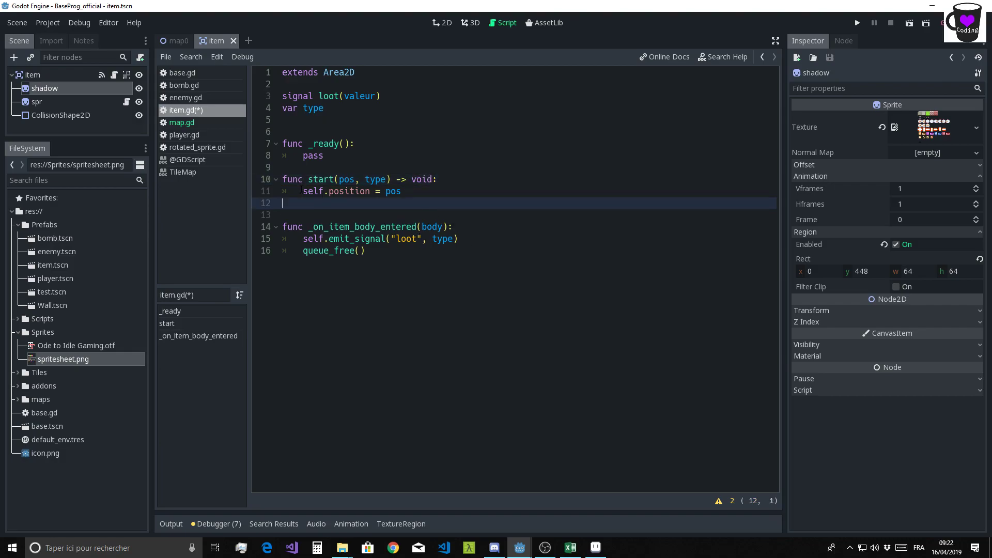
pyautogui.moveTo(302, 191); pyautogui.dragTo(407, 190)
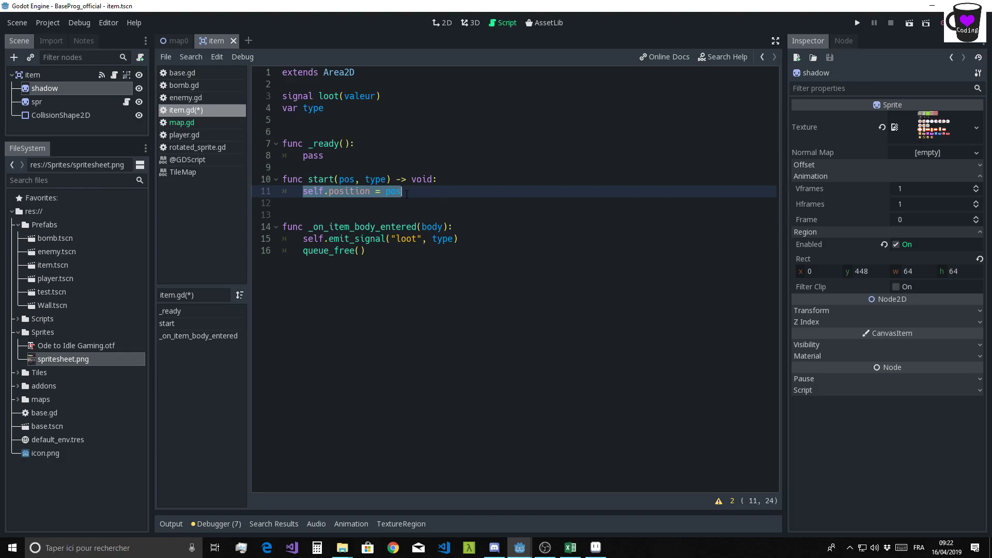
pyautogui.click(460, 193)
pyautogui.doubleClick(421, 179)
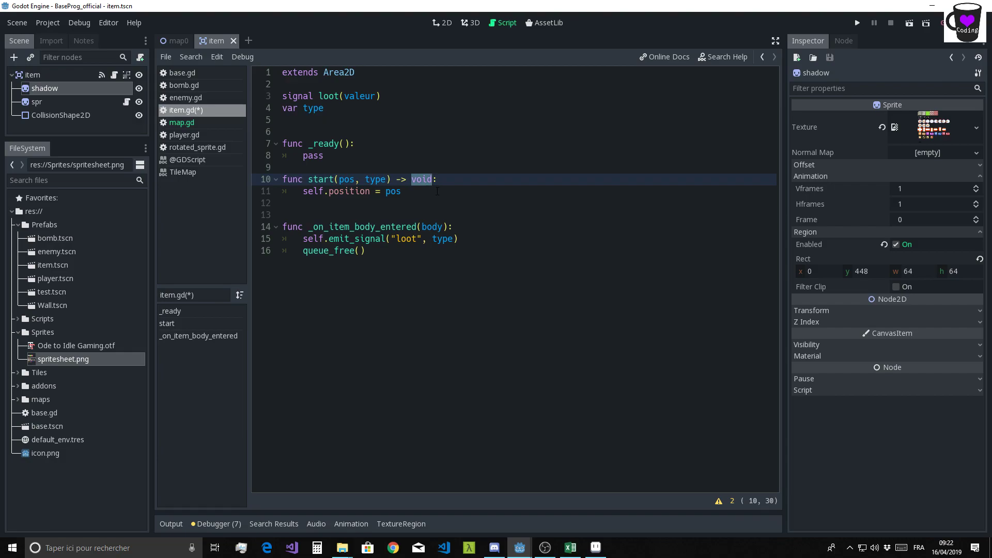
pyautogui.write('bool')
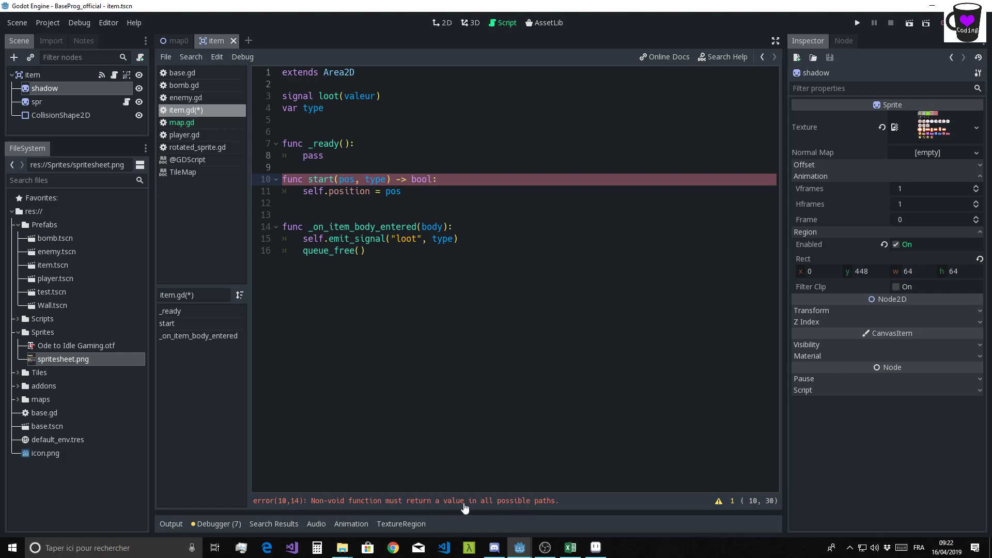
# Add a 'return false' line below self.position = pos.
pyautogui.press('Down')
pyautogui.press('Return')
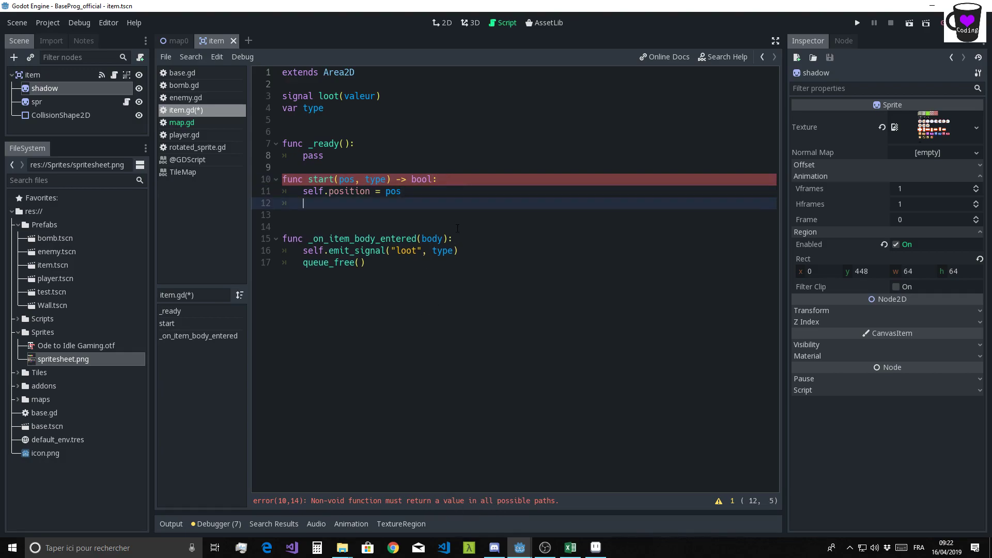
pyautogui.write('retrun')
pyautogui.press('BackSpace')
pyautogui.press('BackSpace')
pyautogui.press('BackSpace')
pyautogui.press('BackSpace')
pyautogui.write('urn fa')
pyautogui.write('lse')
pyautogui.click(379, 219)
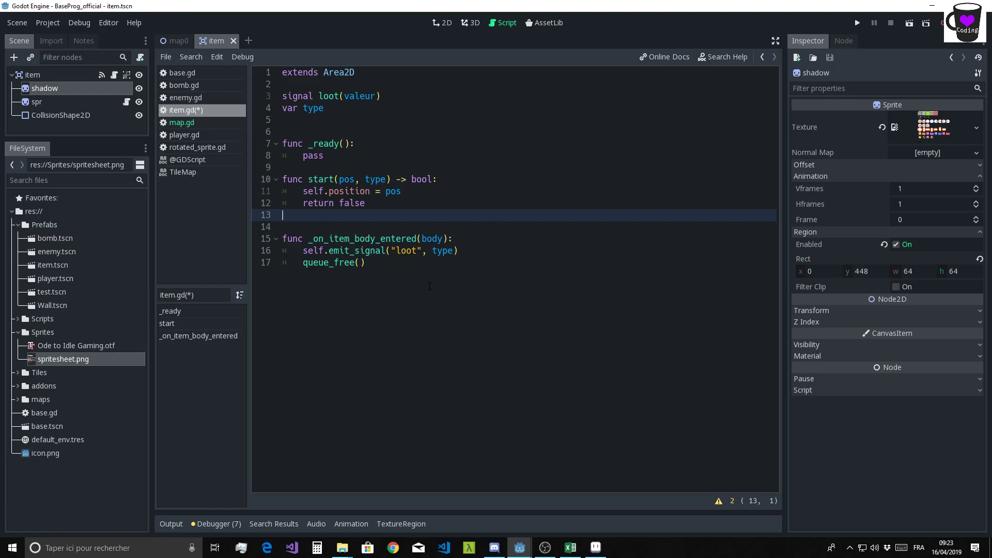
# In map.gd, insert a new indented line after the line-80 lst_fond loop header.
pyautogui.click(186, 127)
pyautogui.scroll(-7, 433, 277)
pyautogui.scroll(-4, 393, 282)
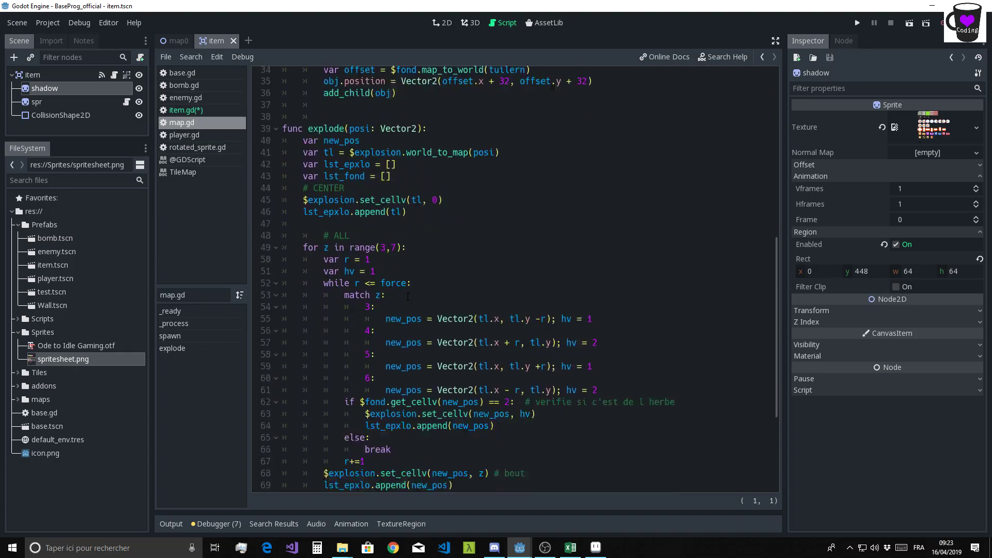
pyautogui.scroll(-3, 349, 284)
pyautogui.scroll(-2, 315, 207)
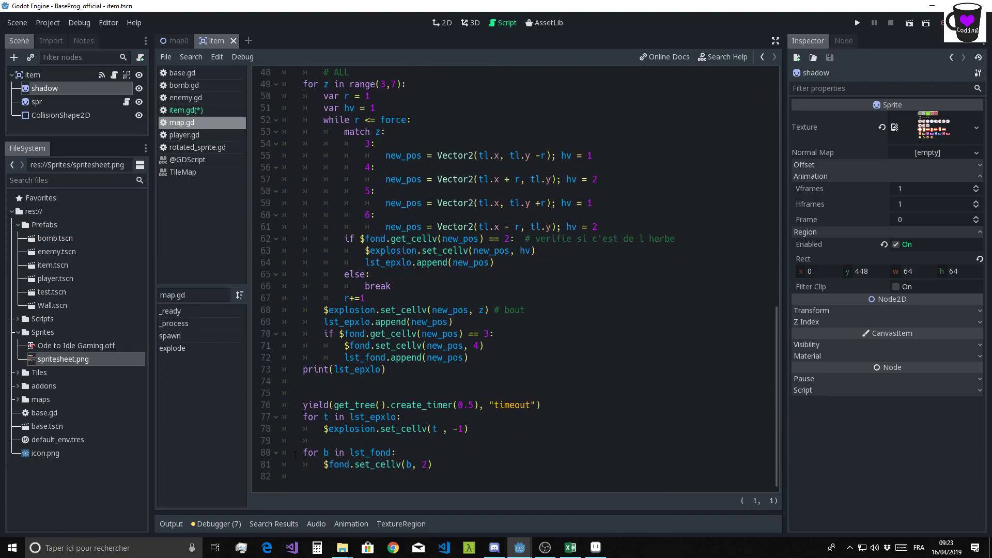
pyautogui.moveTo(295, 455); pyautogui.dragTo(400, 454)
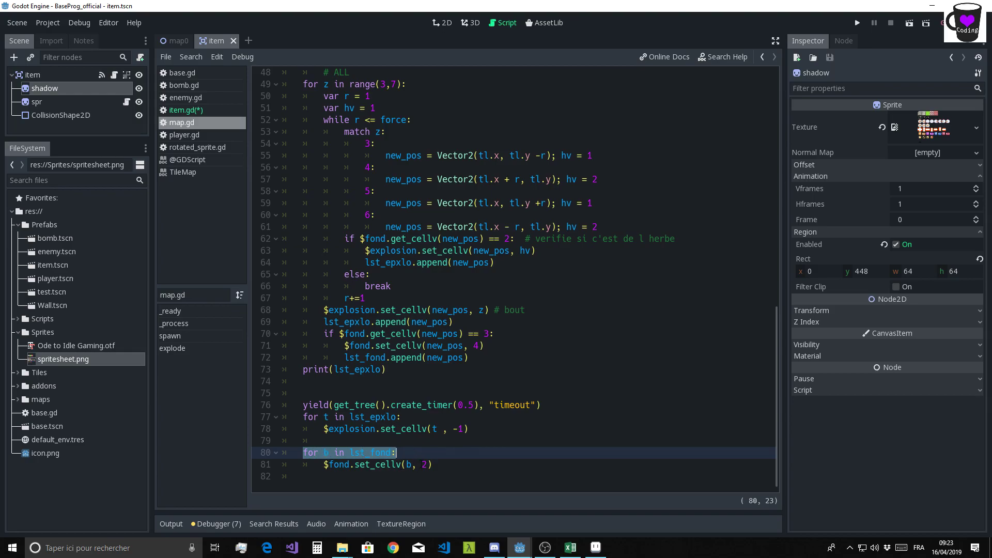
pyautogui.doubleClick(425, 464)
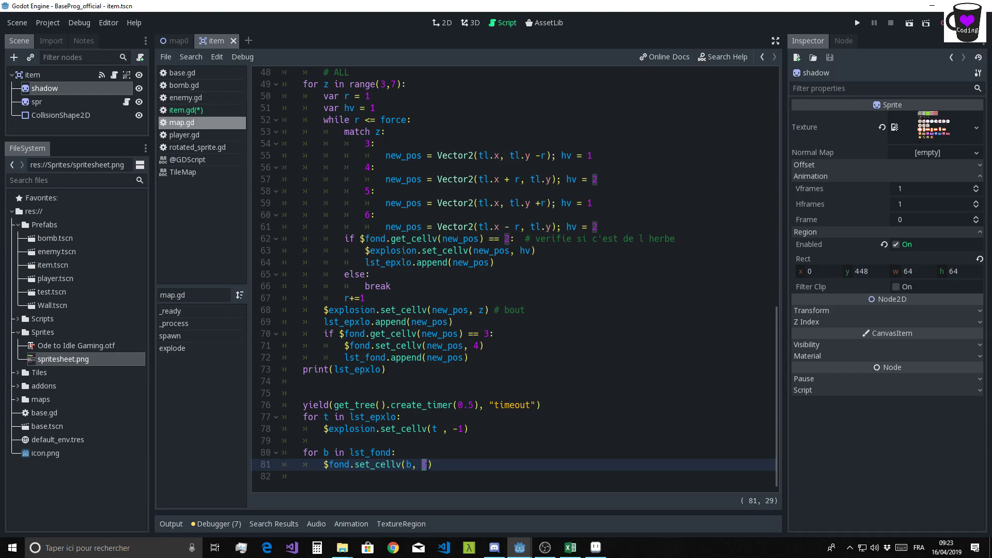
pyautogui.click(403, 458)
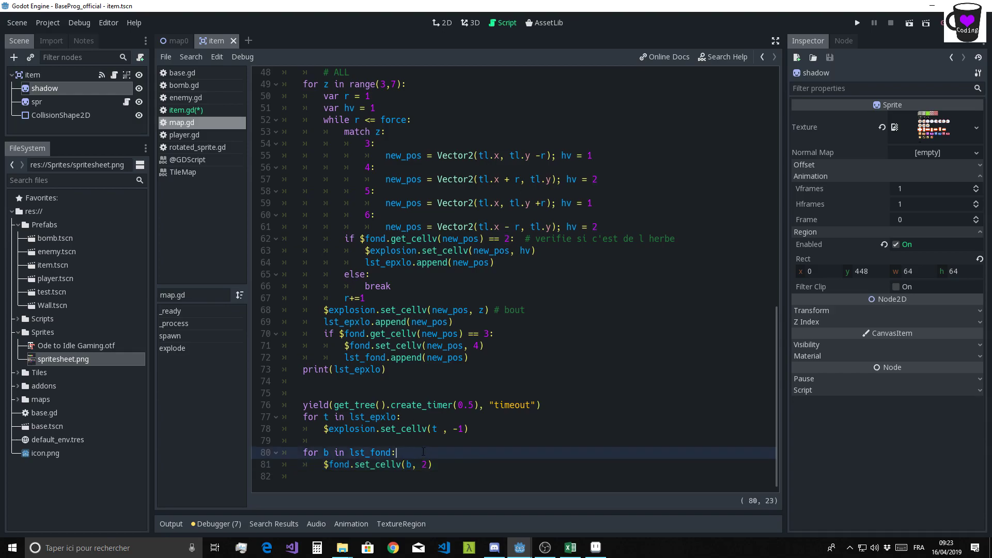
pyautogui.press('Return')
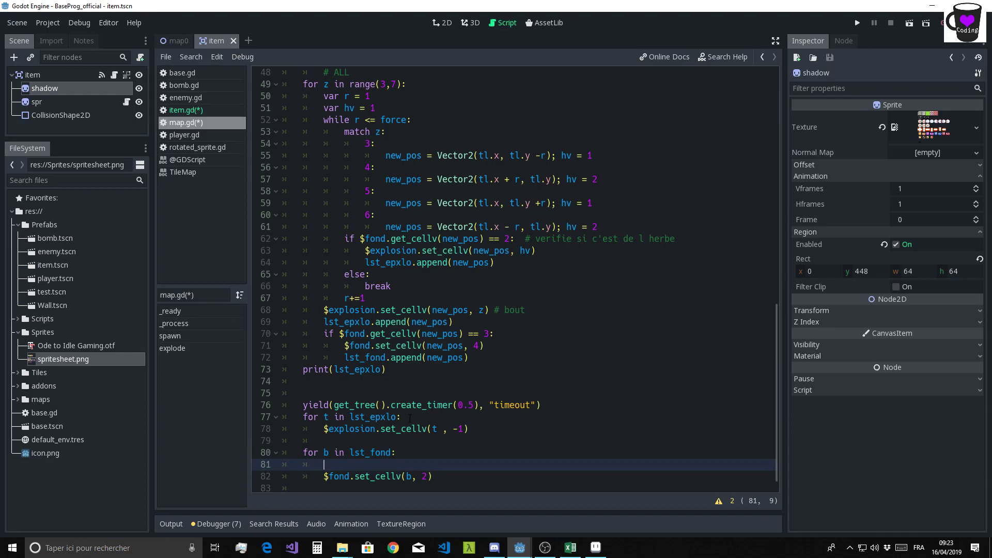
pyautogui.scroll(5, 541, 309)
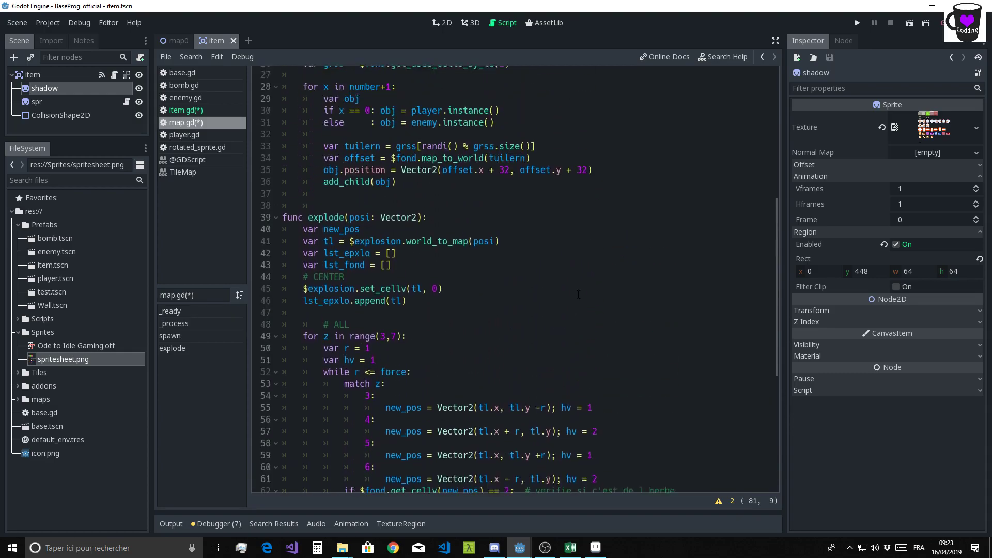
pyautogui.scroll(5, 541, 309)
pyautogui.scroll(2, 541, 308)
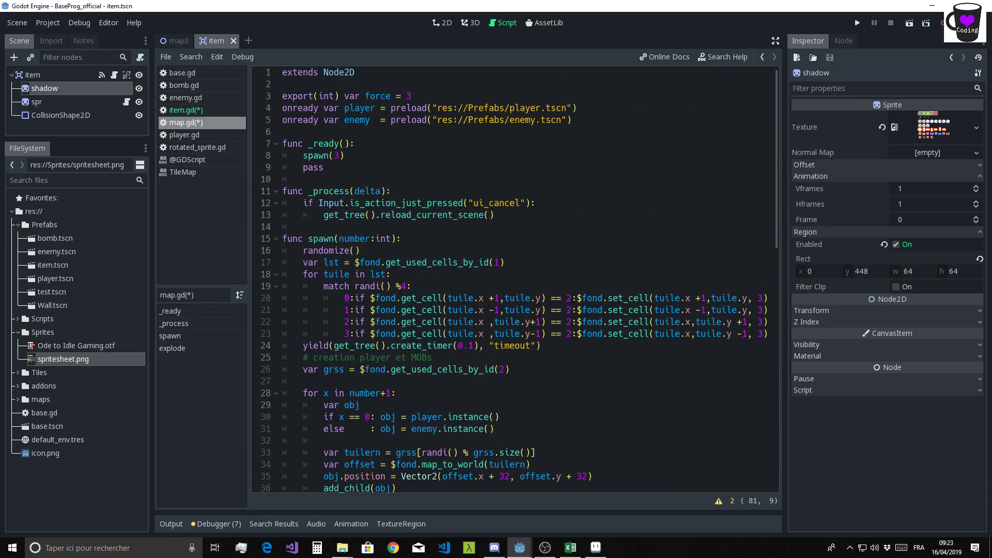
# Add 'onready var item = preload("res://Prefabs/item.tscn")' near the top of map.gd.
pyautogui.click(292, 131)
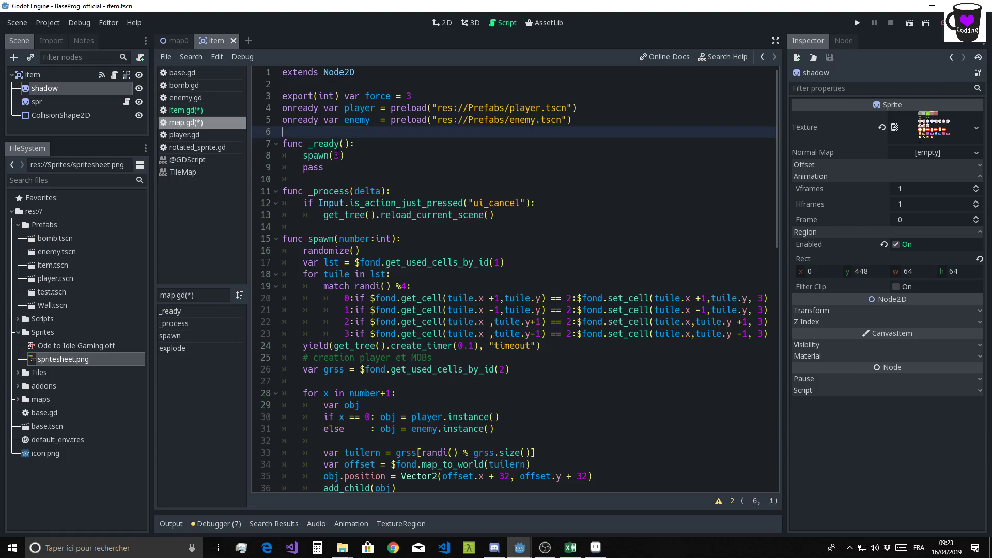
pyautogui.write('onready')
pyautogui.write(' v')
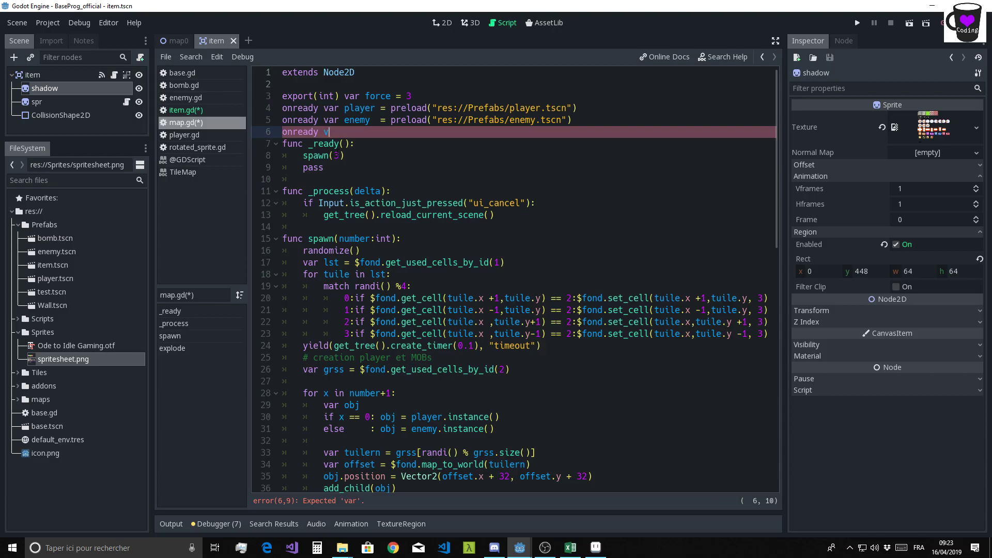
pyautogui.write('ar item   ')
pyautogui.write('= ')
pyautogui.write('preload(')
pyautogui.press('Down')
pyautogui.press('Down')
pyautogui.press('Down')
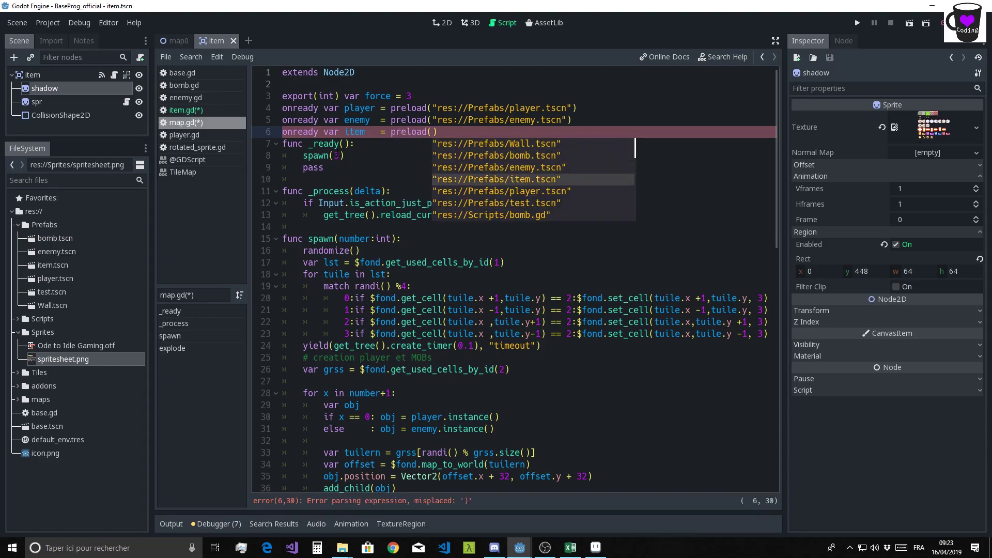
pyautogui.press('Return')
pyautogui.press('Down')
pyautogui.press('Down')
pyautogui.press('Down')
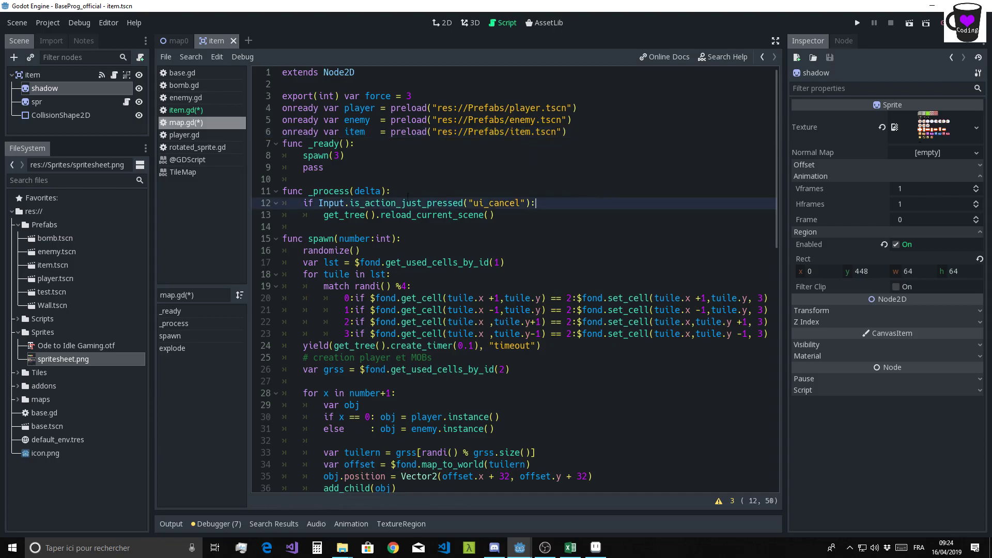
# Scroll map.gd down to the end of the explode function.
pyautogui.click(545, 147)
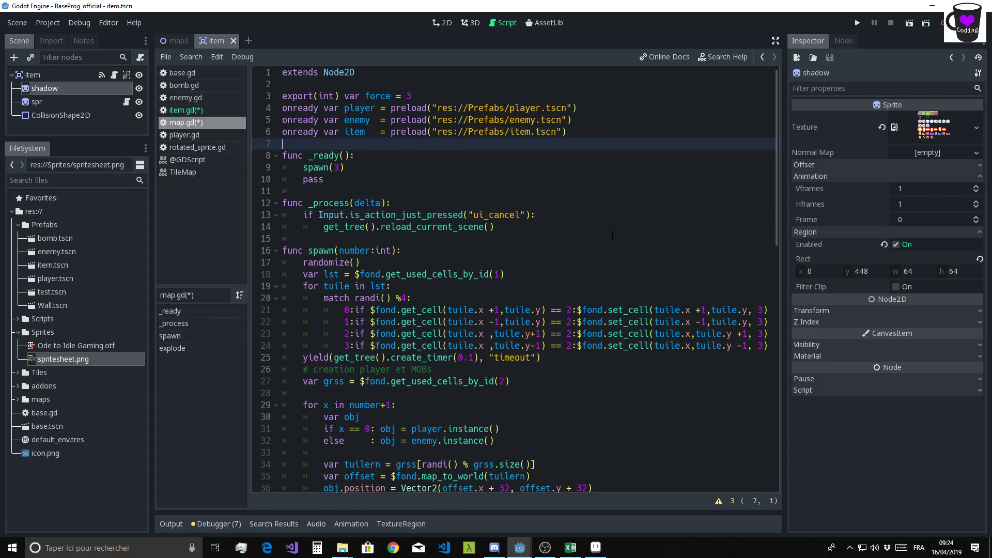
pyautogui.scroll(-3, 545, 148)
pyautogui.scroll(-8, 546, 147)
pyautogui.scroll(-5, 530, 346)
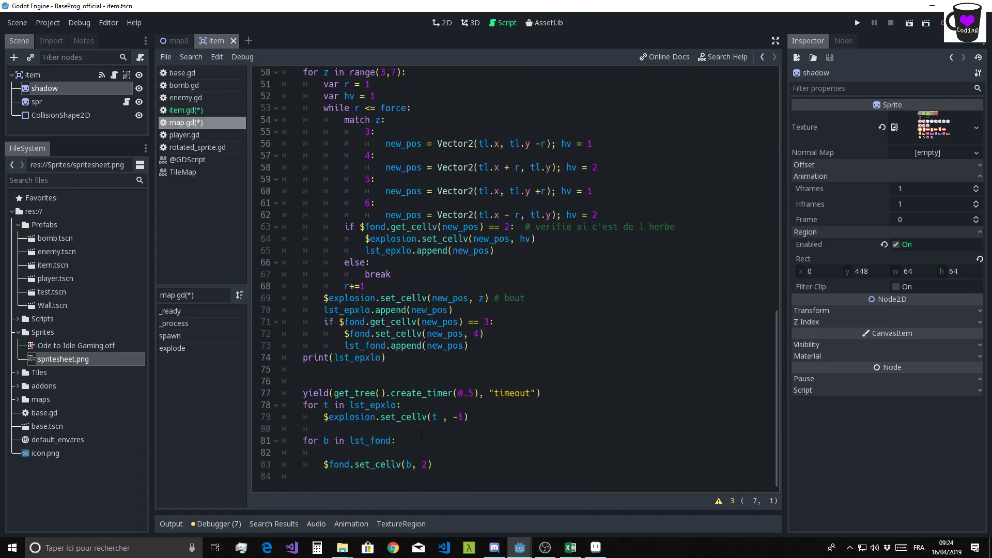
# Add 'var pos = $fond.map_to_world(b)' inside the lst_fond loop.
pyautogui.click(332, 453)
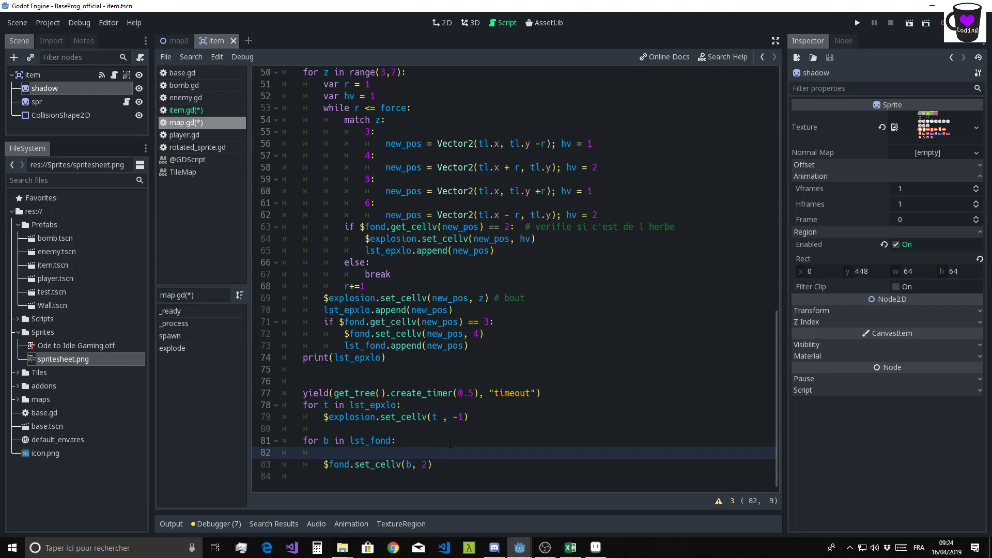
pyautogui.write('v')
pyautogui.write('ar ')
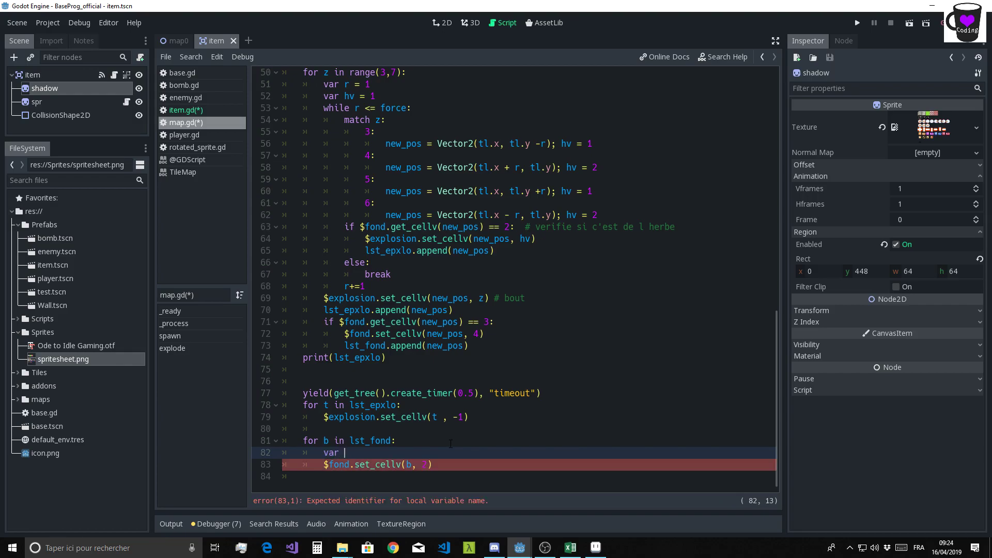
pyautogui.write('pos = ')
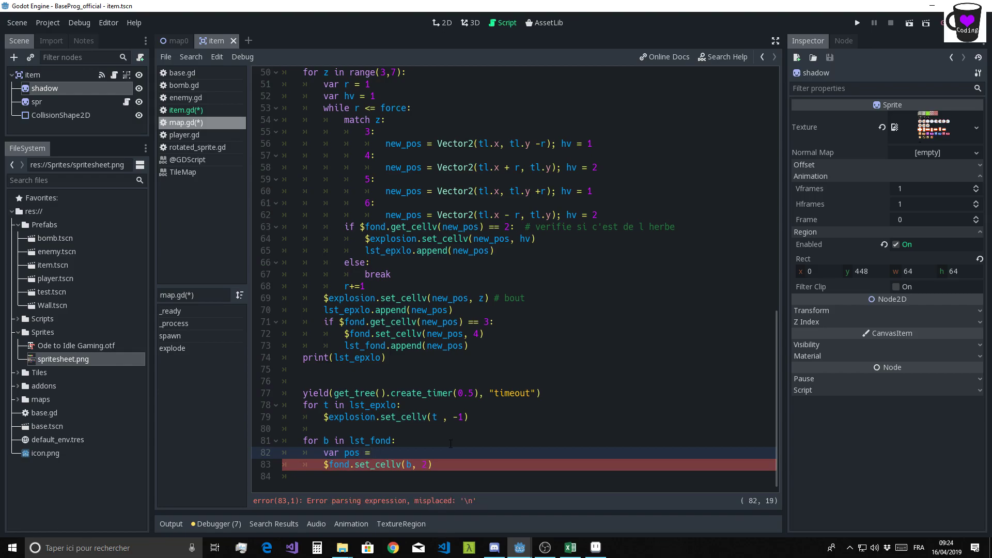
pyautogui.write('$fond')
pyautogui.write('.m')
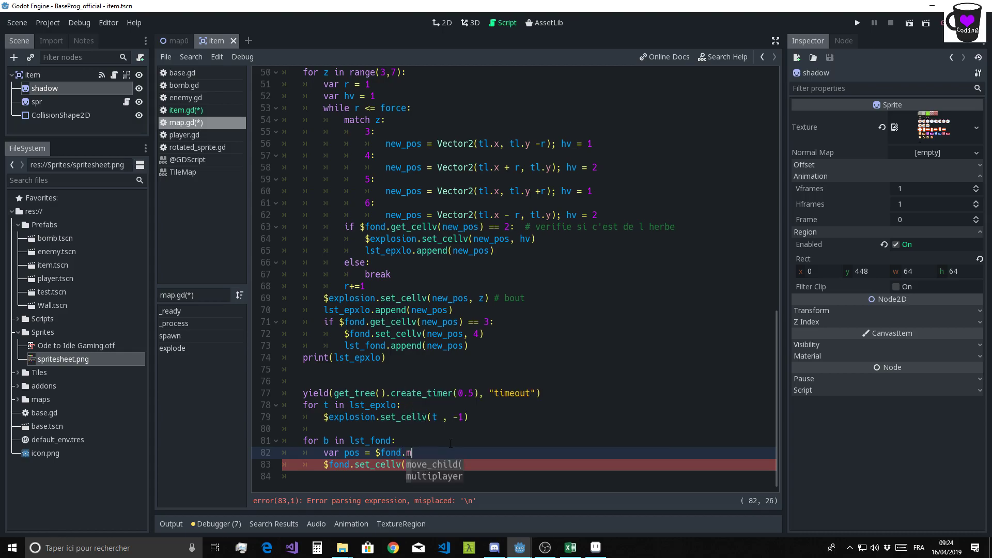
pyautogui.write('ap_')
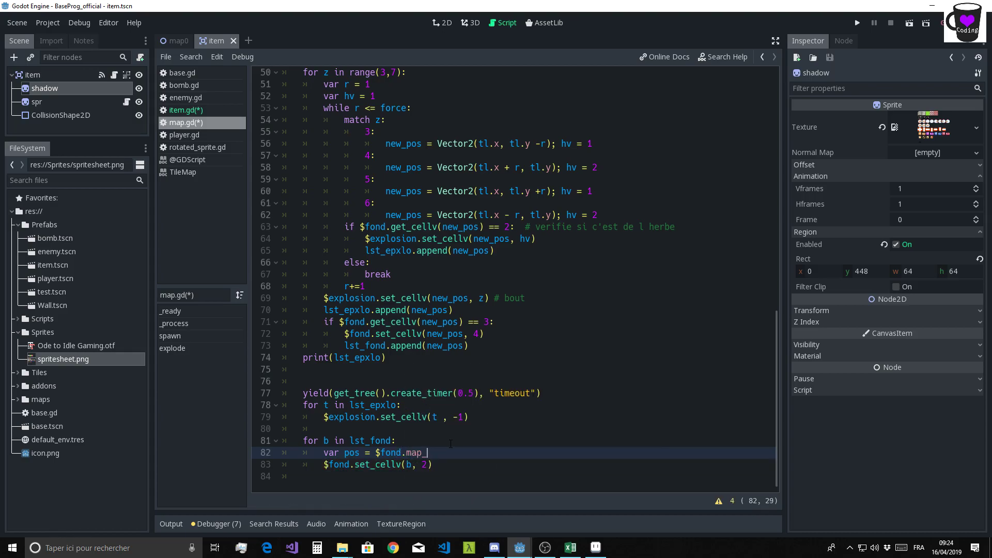
pyautogui.write('to_')
pyautogui.write('world(')
pyautogui.write('b')
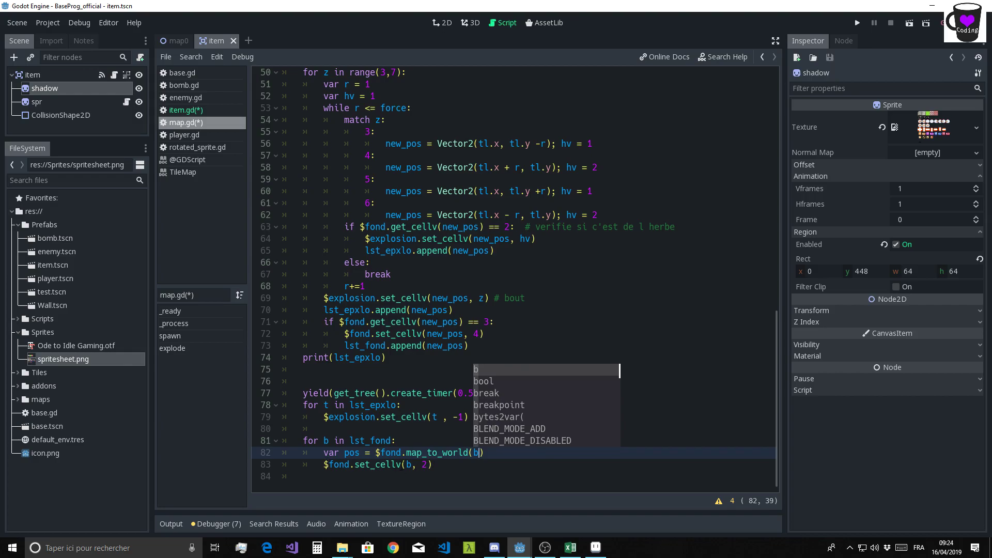
pyautogui.doubleClick(408, 464)
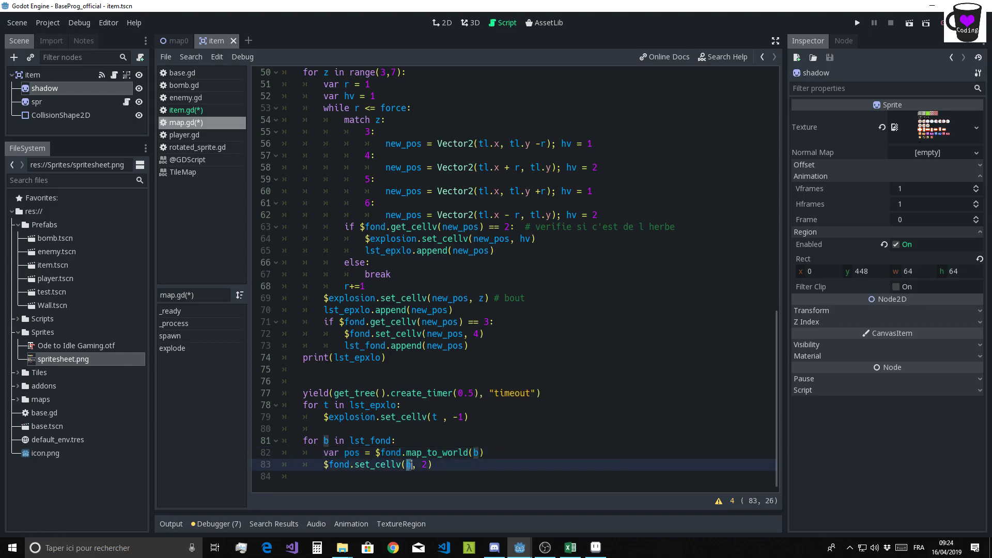
pyautogui.click(483, 452)
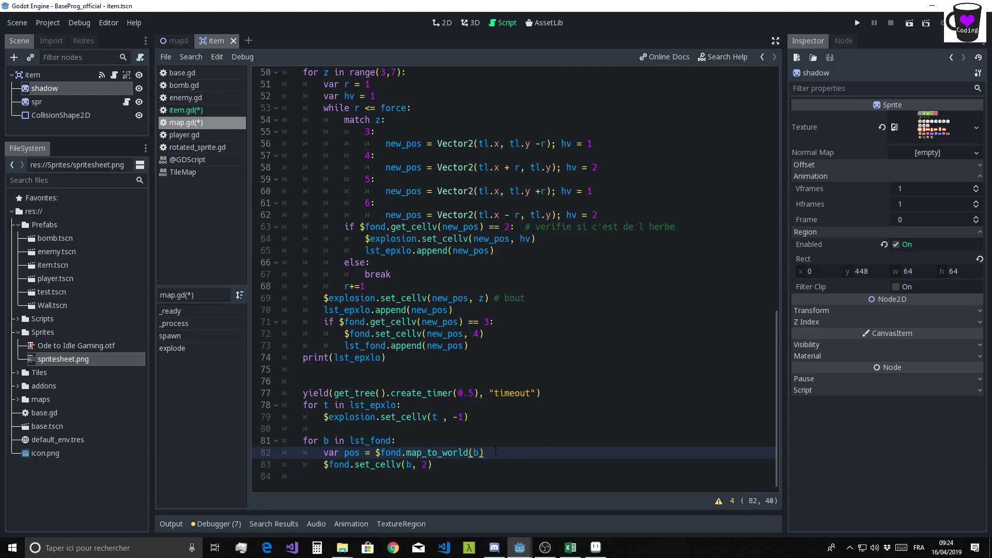
# Add 'var i = item.instance()' on the line below the pos assignment.
pyautogui.press('Return')
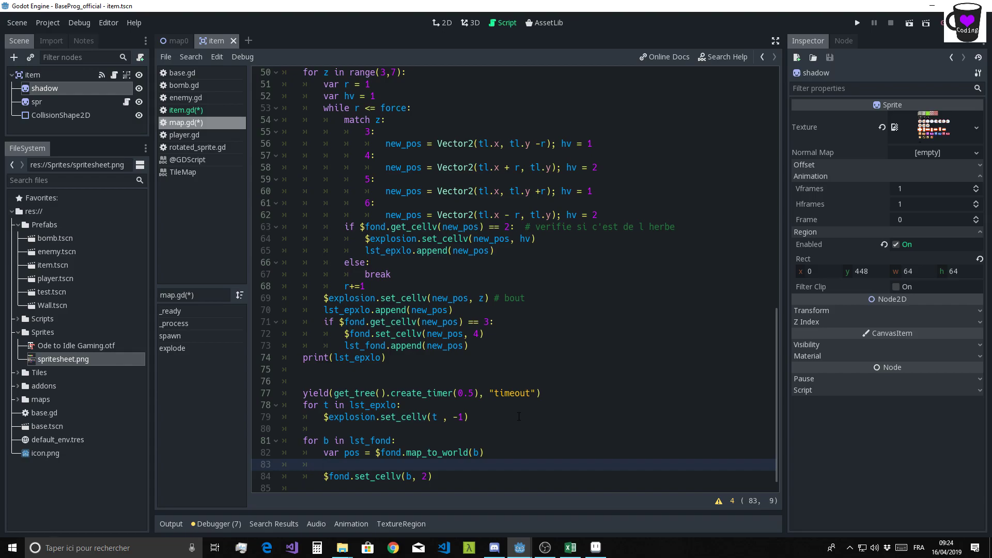
pyautogui.write('var i')
pyautogui.write('=i')
pyautogui.press('BackSpace')
pyautogui.write('item')
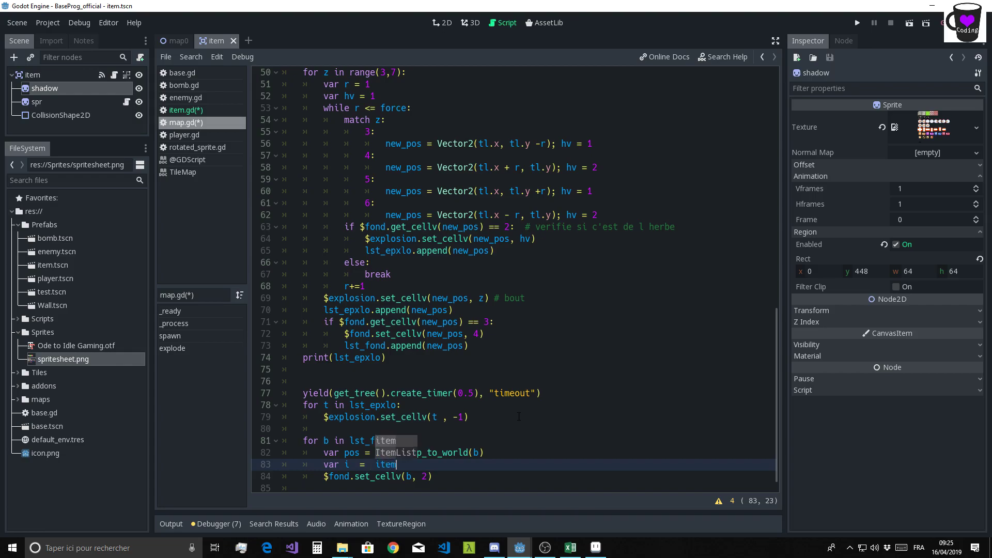
pyautogui.write('.ins')
pyautogui.press('Return')
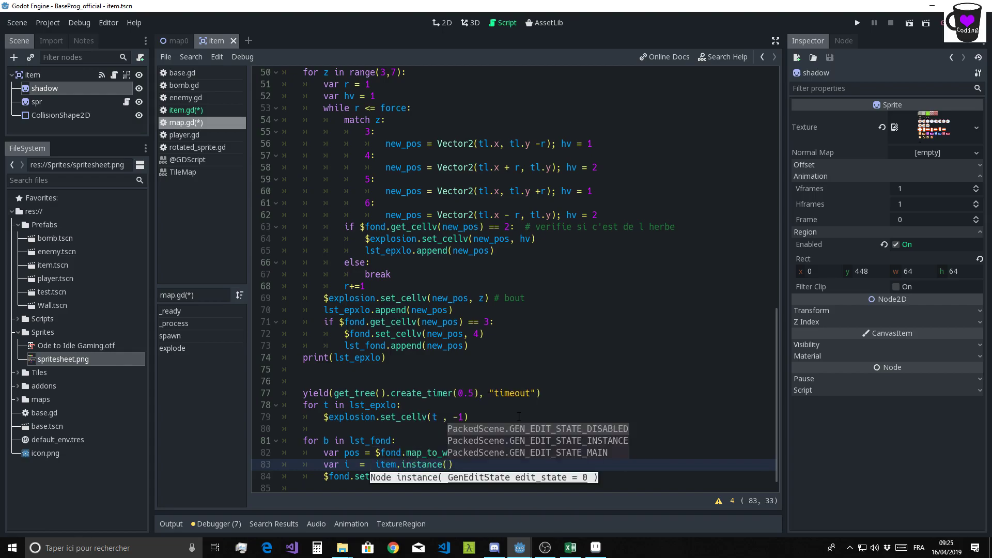
pyautogui.write(')')
pyautogui.press('Return')
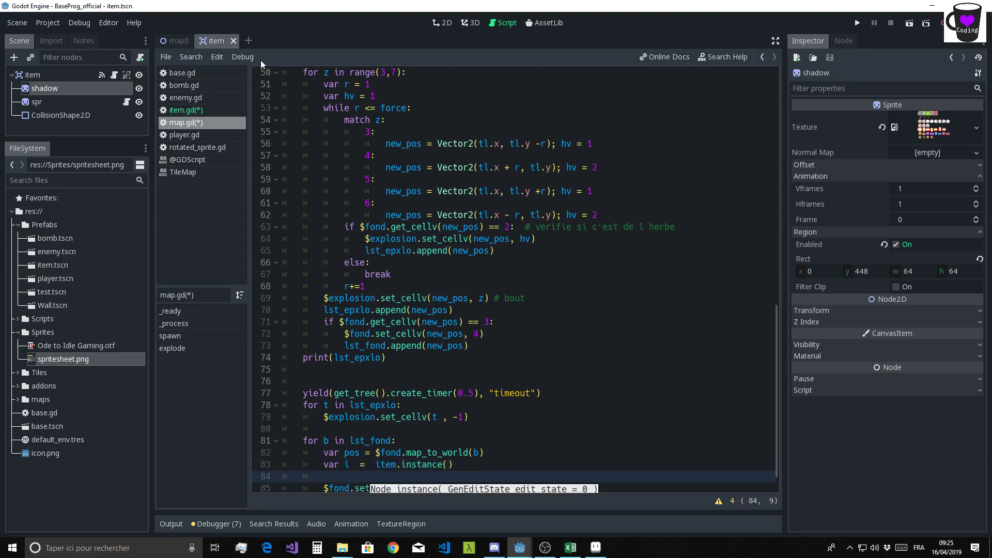
pyautogui.click(187, 110)
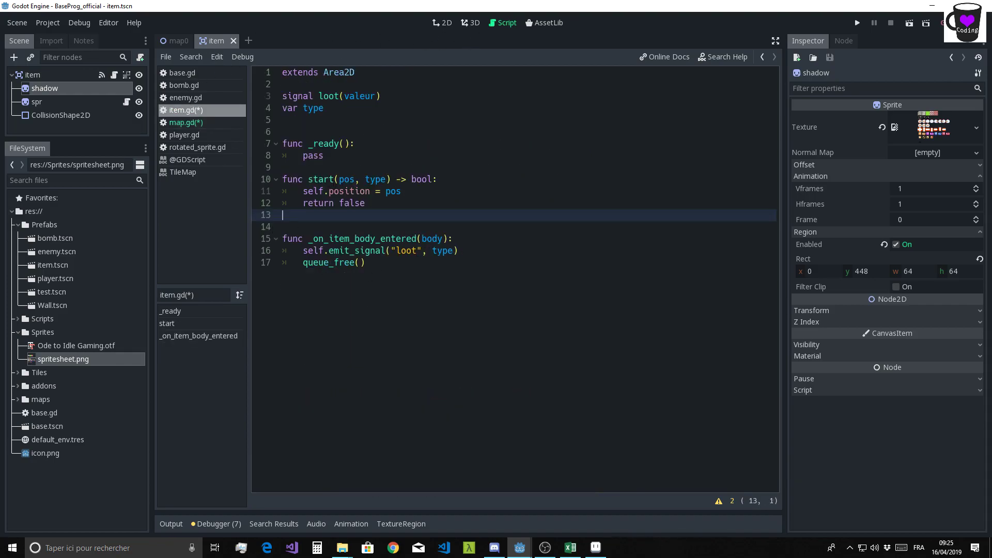
# Delete ', type' from func start(pos, type) so it takes only pos.
pyautogui.moveTo(354, 179); pyautogui.dragTo(385, 179)
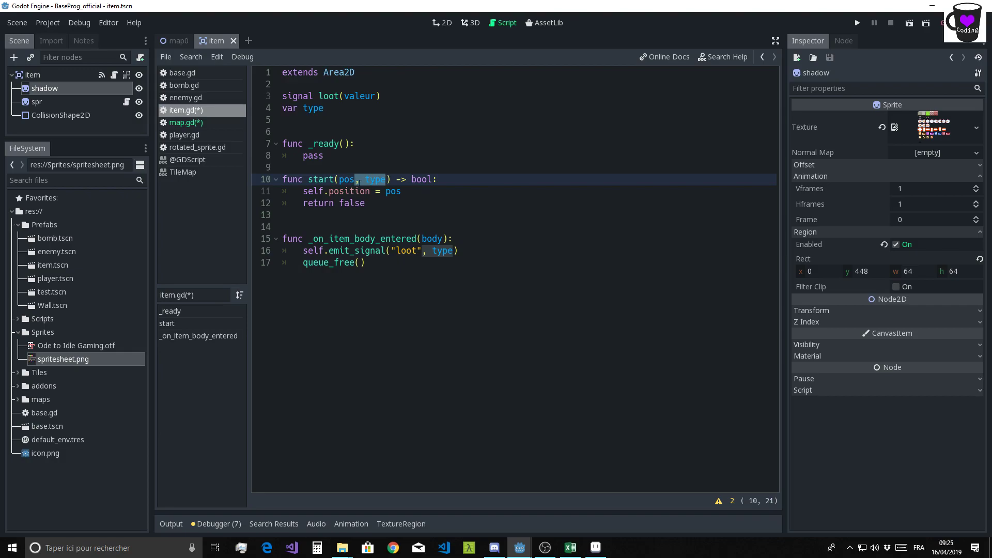
pyautogui.press('BackSpace')
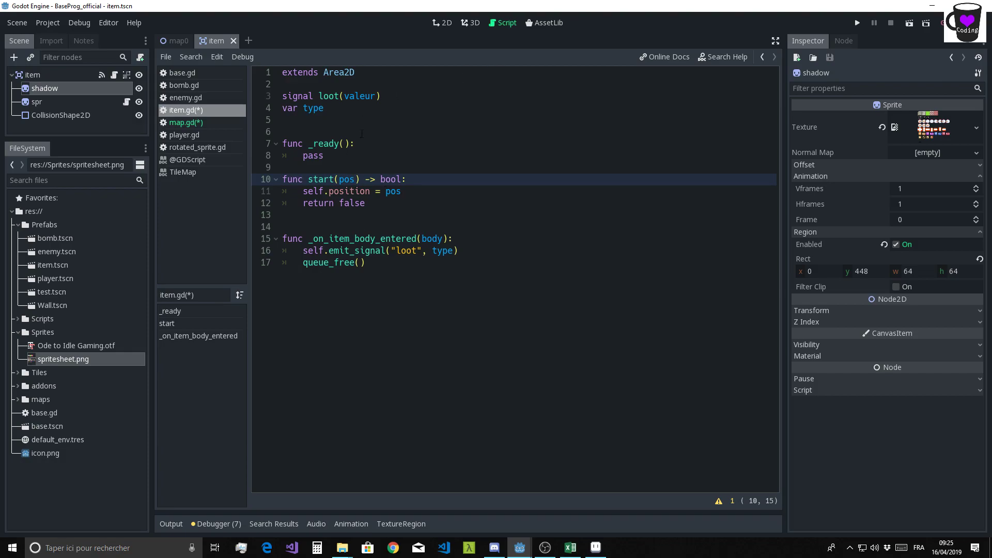
# Add an 'i.start(pos)' call on the new item in map.gd's lst_fond loop.
pyautogui.click(190, 123)
pyautogui.scroll(-1, 351, 455)
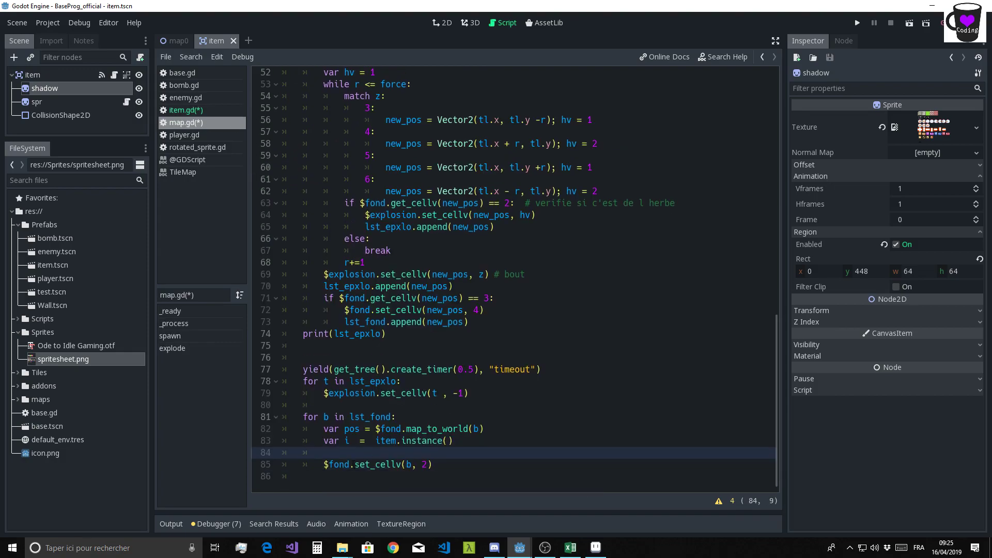
pyautogui.write('i.')
pyautogui.write('star')
pyautogui.press('Return')
pyautogui.write('i.start(pos')
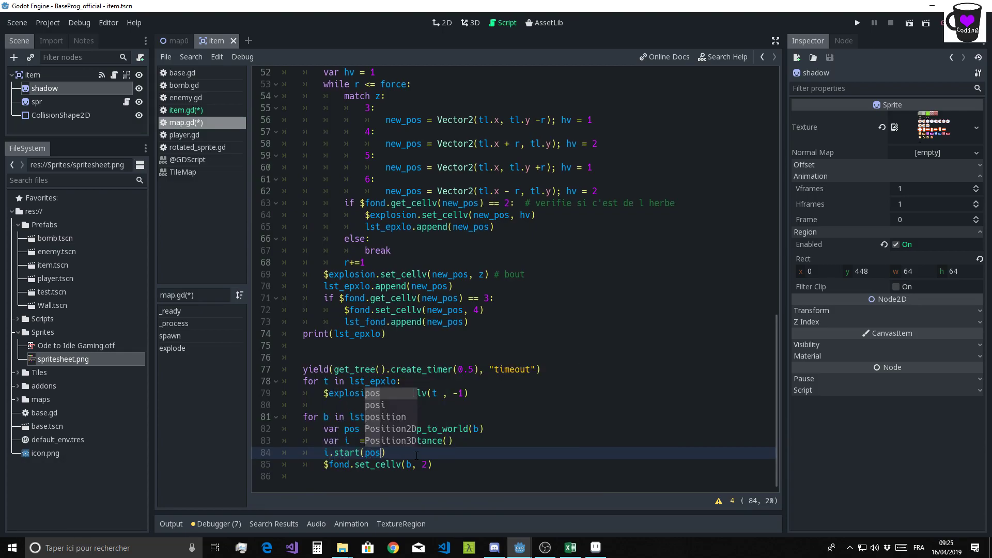
pyautogui.click(535, 347)
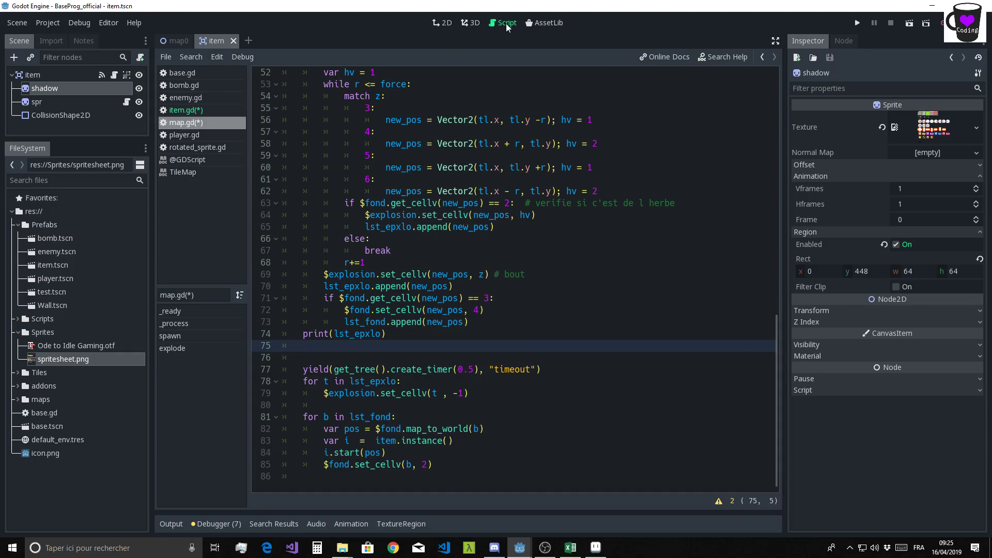
# Check item.gd's start signature, then save the scripts with Ctrl+S.
pyautogui.click(192, 111)
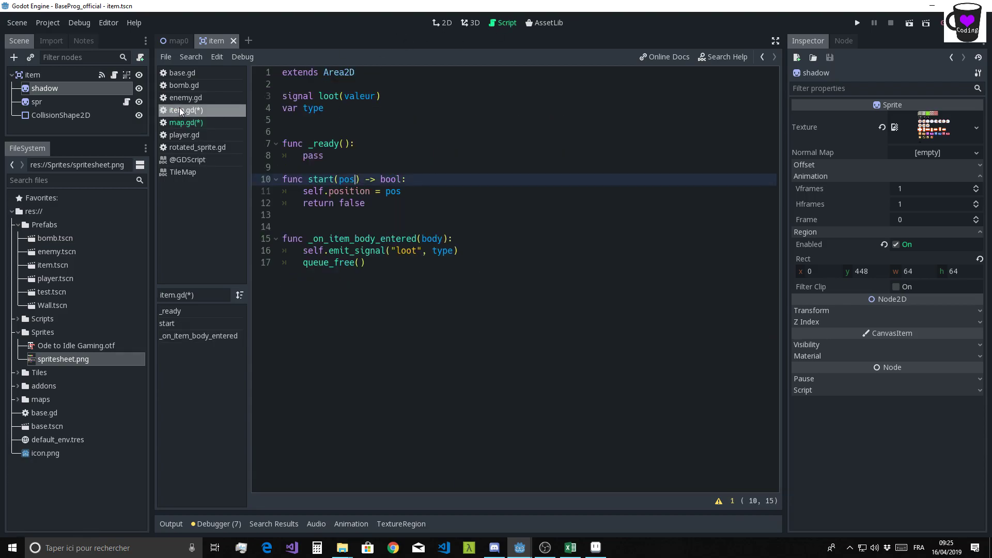
pyautogui.click(188, 123)
pyautogui.click(595, 214)
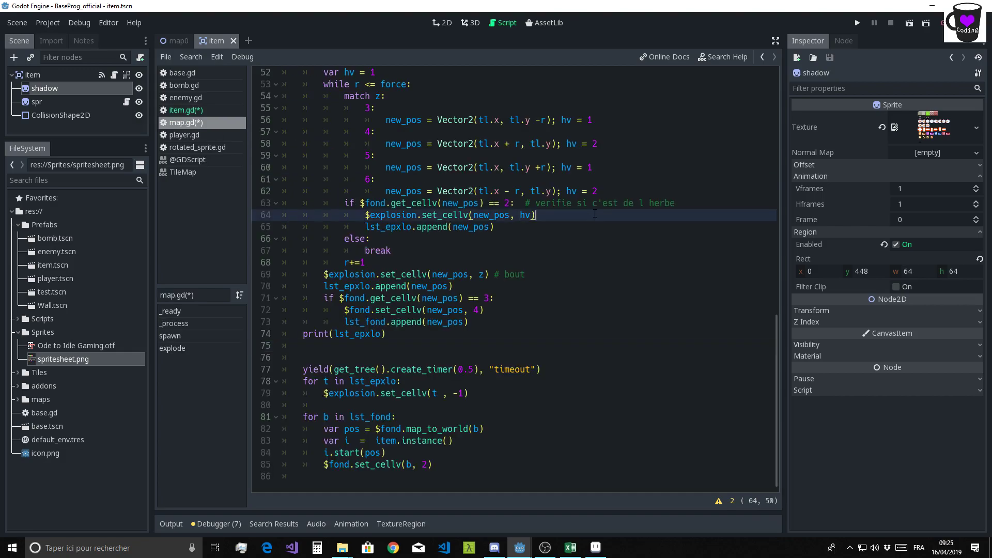
pyautogui.hotkey('ctrl', 's')
pyautogui.click(196, 110)
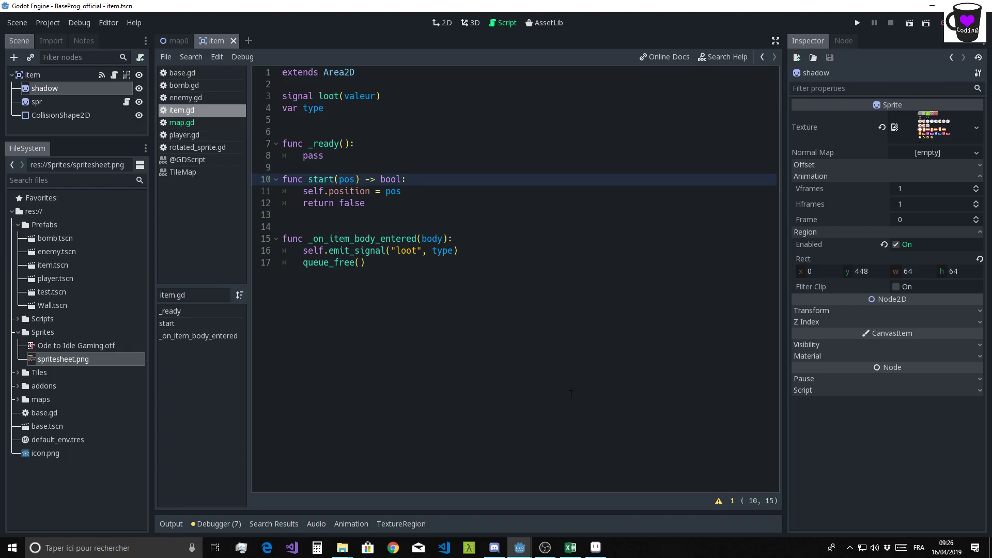
# Bring the loot spreadsheet forward and review row 14's ranges and the true/false headers.
pyautogui.click(570, 547)
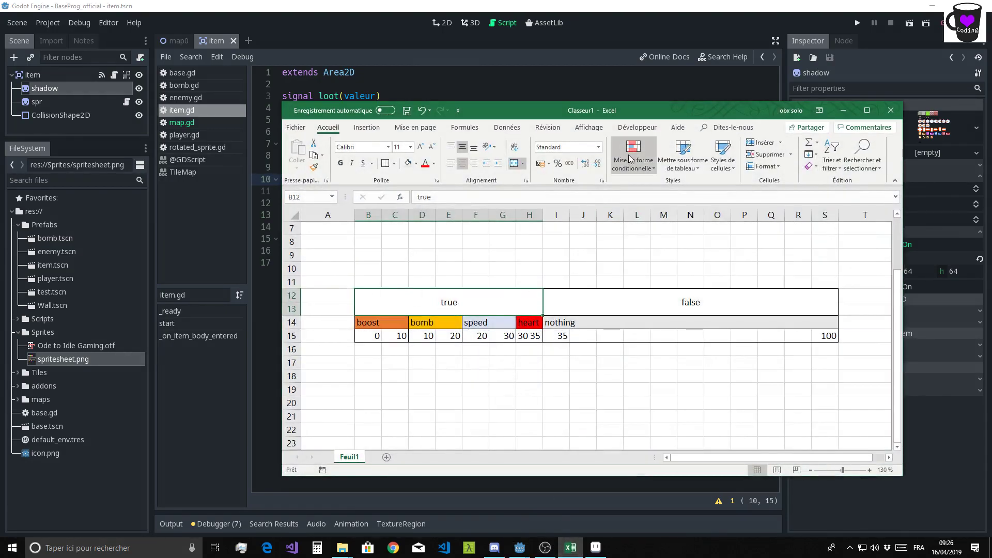
pyautogui.moveTo(653, 115); pyautogui.dragTo(551, 119)
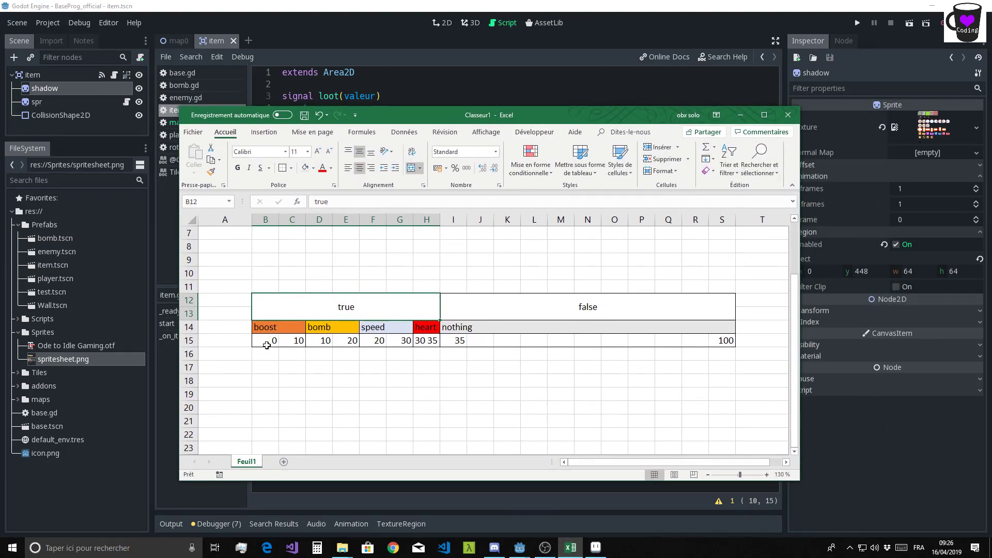
pyautogui.moveTo(266, 327); pyautogui.dragTo(292, 329)
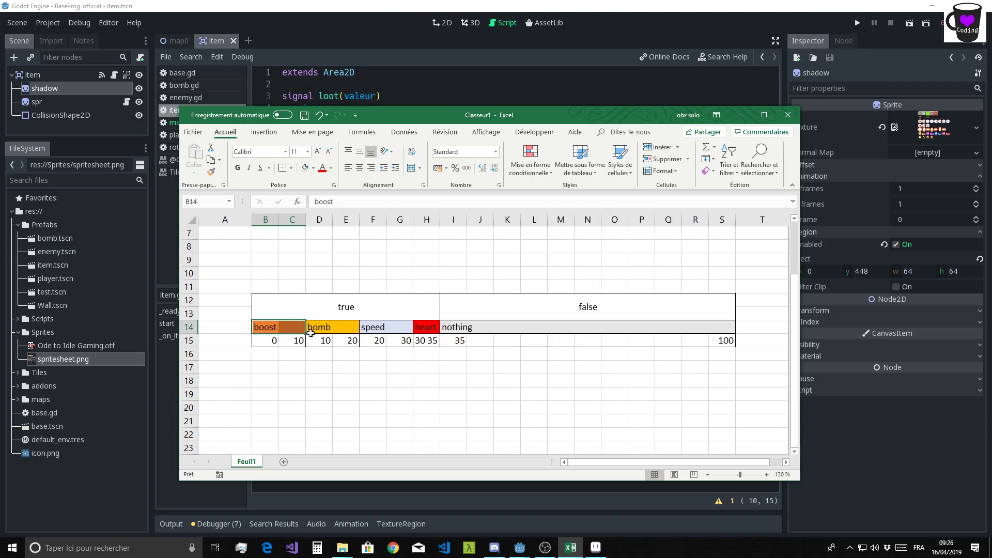
pyautogui.click(313, 327)
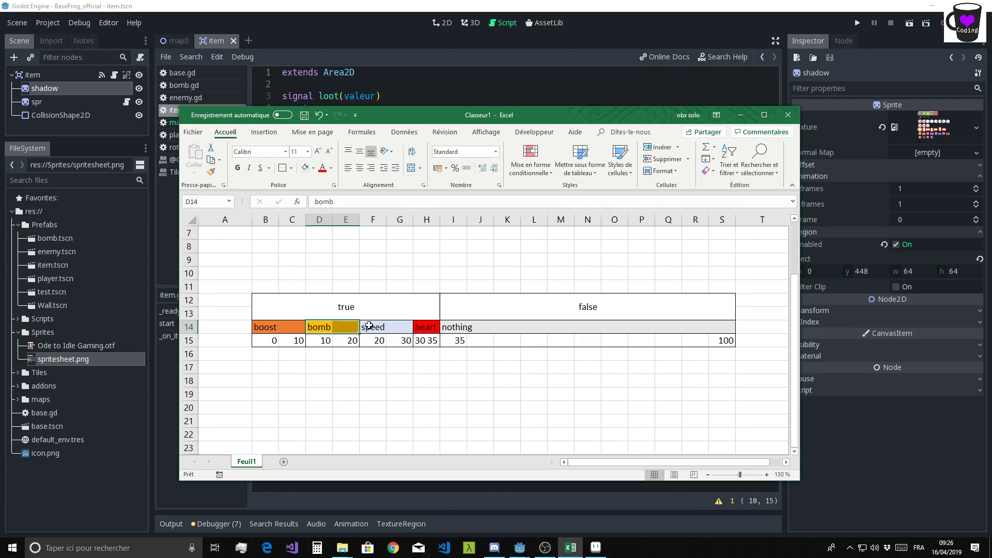
pyautogui.moveTo(366, 327); pyautogui.dragTo(406, 330)
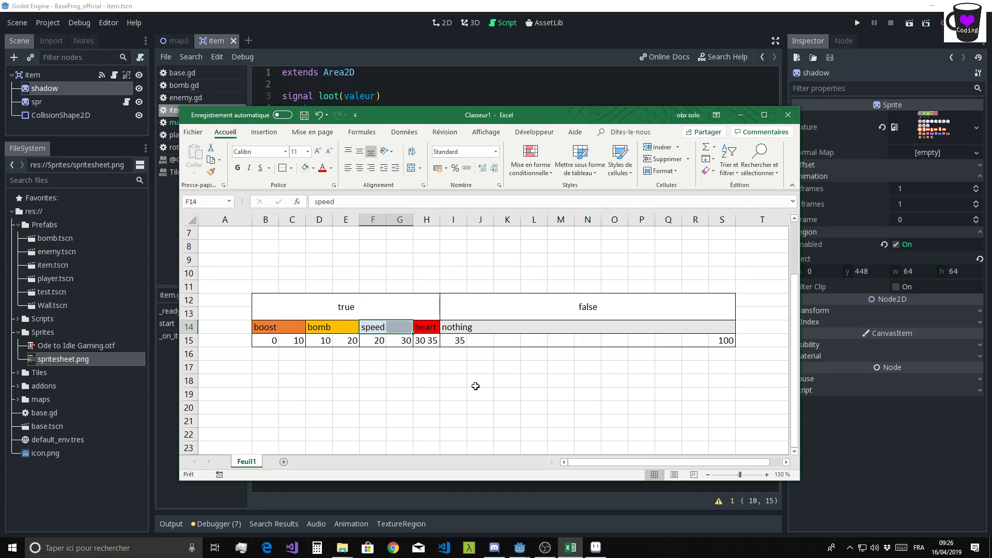
pyautogui.click(421, 330)
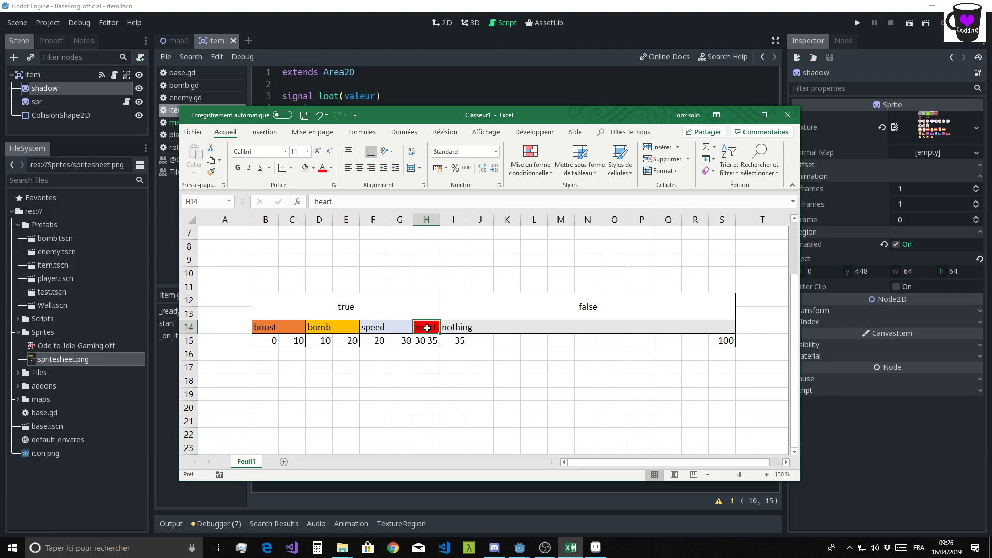
pyautogui.moveTo(447, 327); pyautogui.dragTo(723, 330)
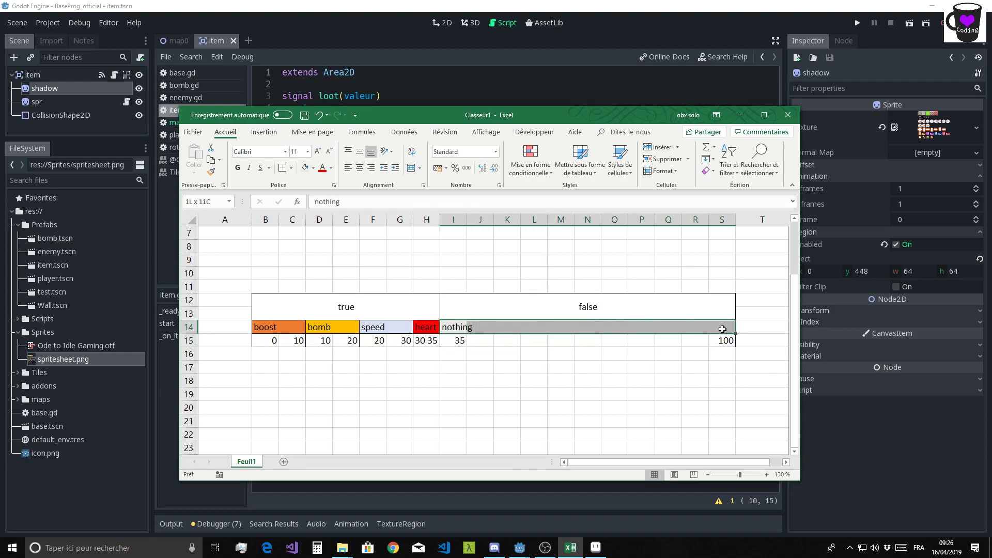
pyautogui.click(611, 304)
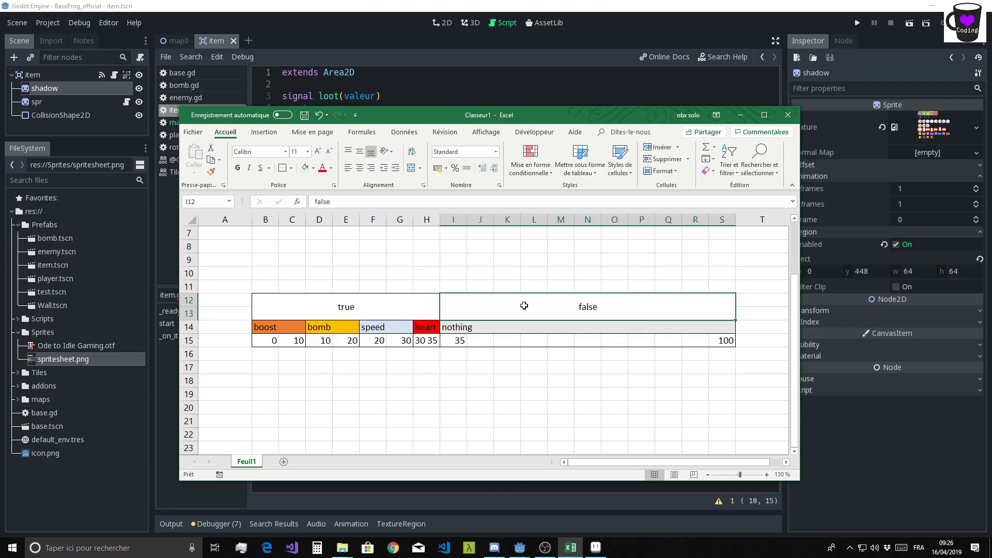
pyautogui.click(335, 306)
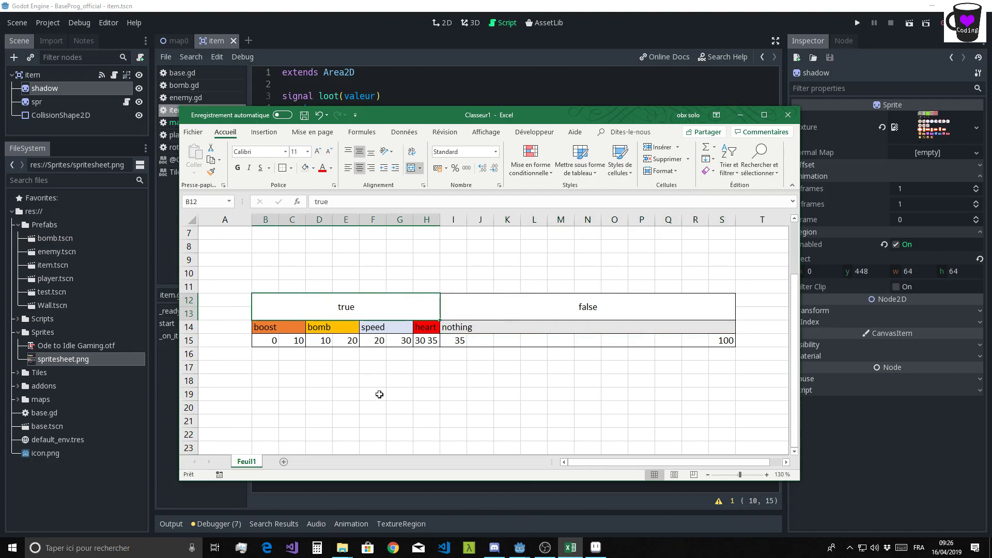
# Enter 'return' in cell A12 beside true, then minimise Excel.
pyautogui.click(238, 304)
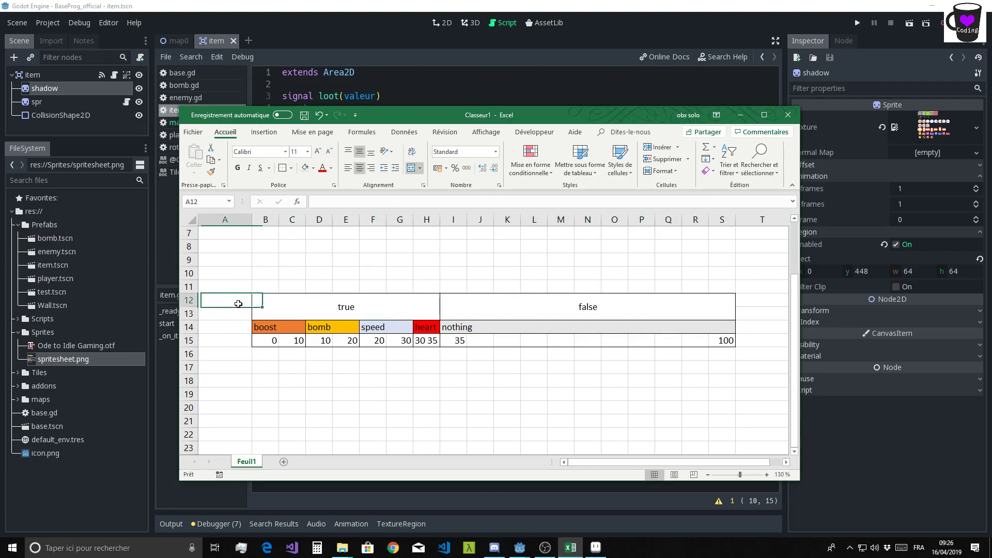
pyautogui.write('return')
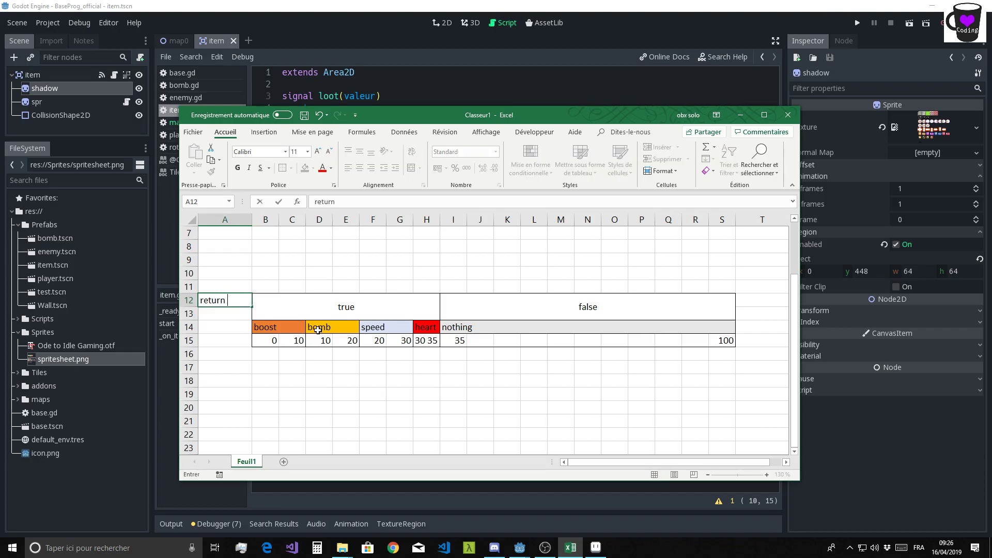
pyautogui.click(426, 259)
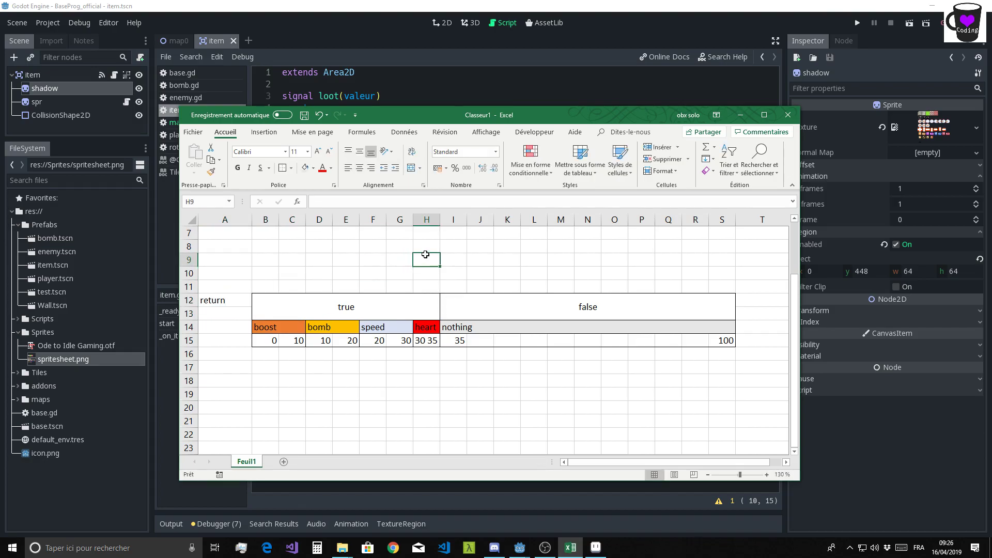
pyautogui.click(740, 117)
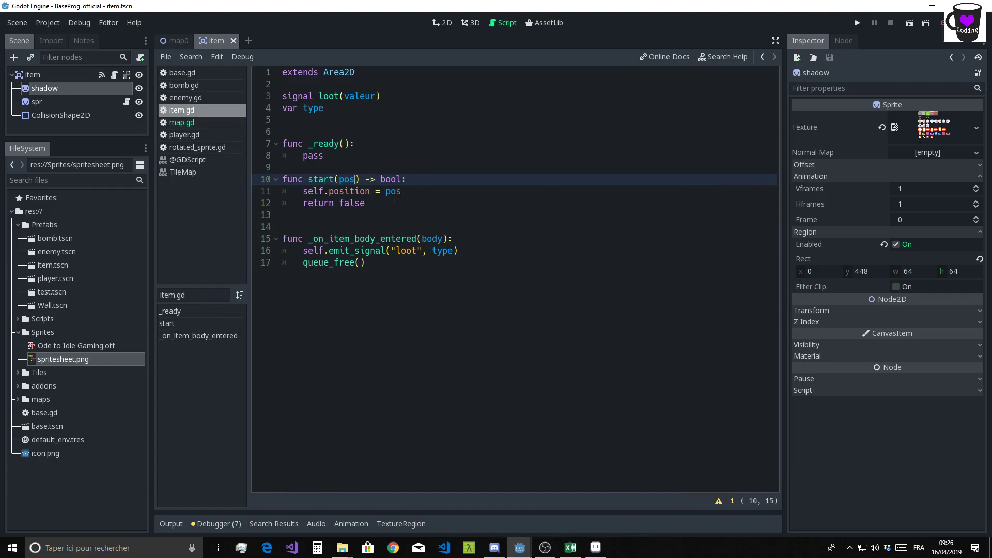
# Add 'var r = randi() % 100' after the position assignment in start().
pyautogui.click(426, 195)
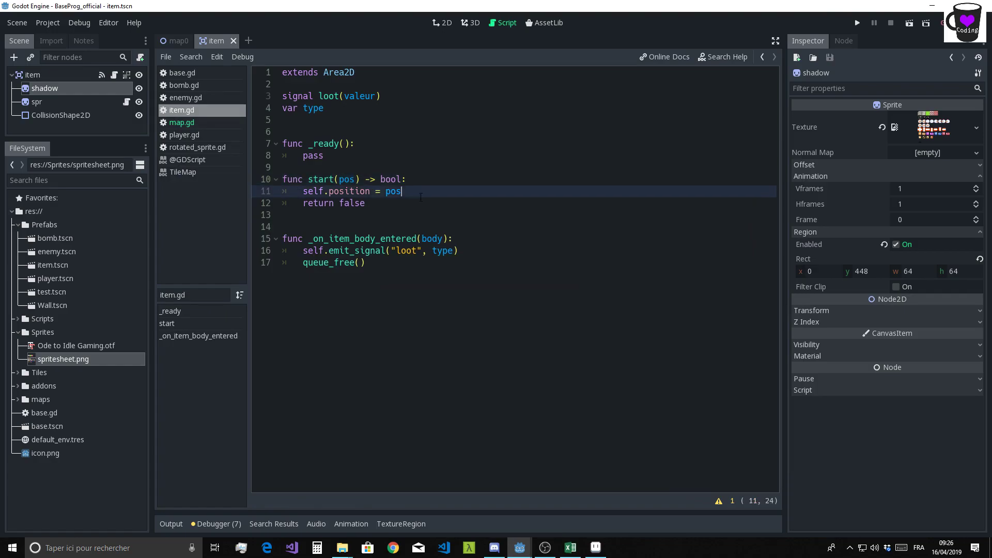
pyautogui.press('Return')
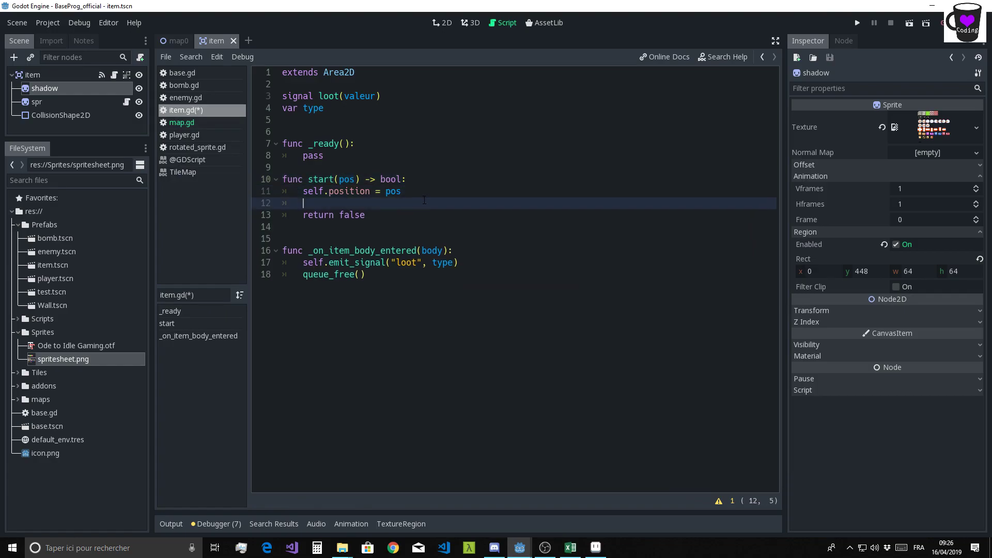
pyautogui.click(570, 547)
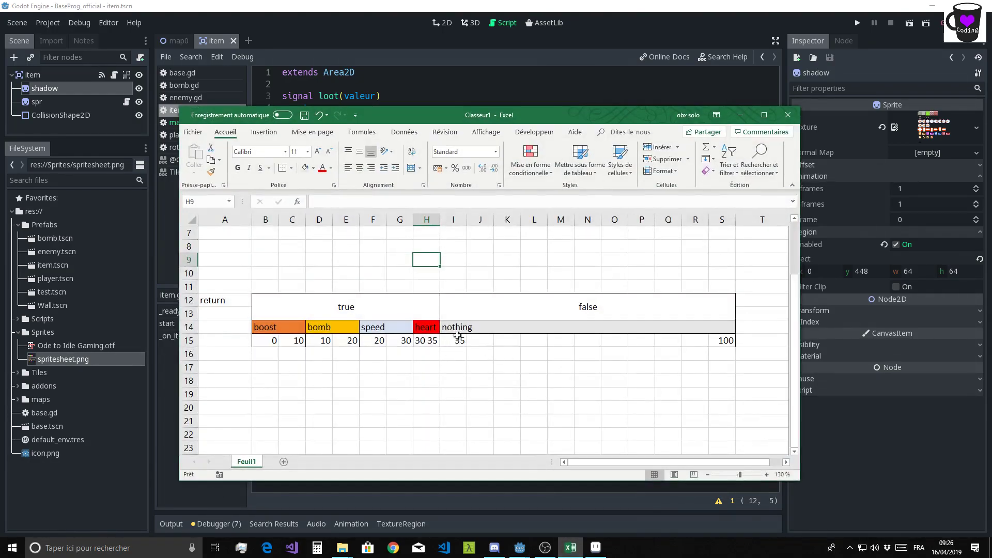
pyautogui.click(571, 547)
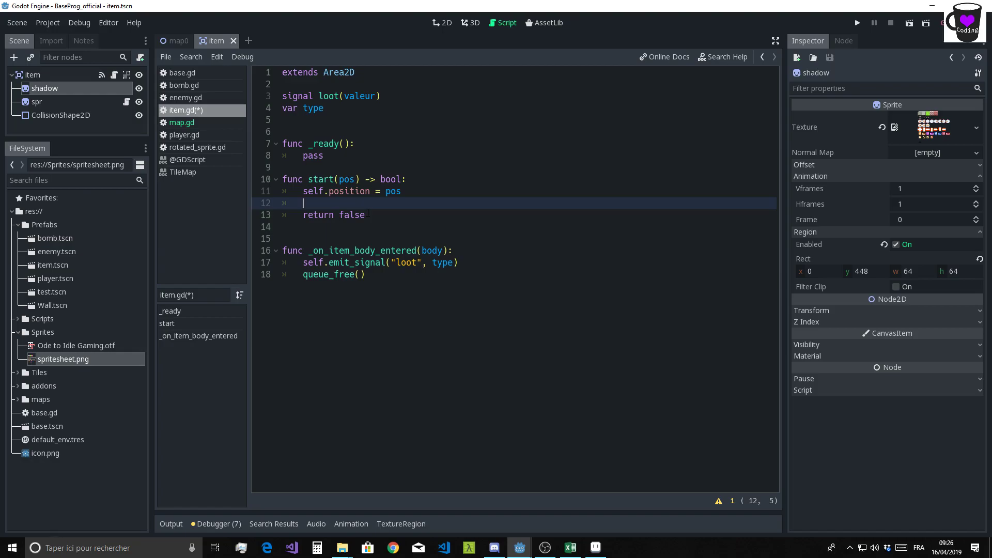
pyautogui.write('var ')
pyautogui.write('r ')
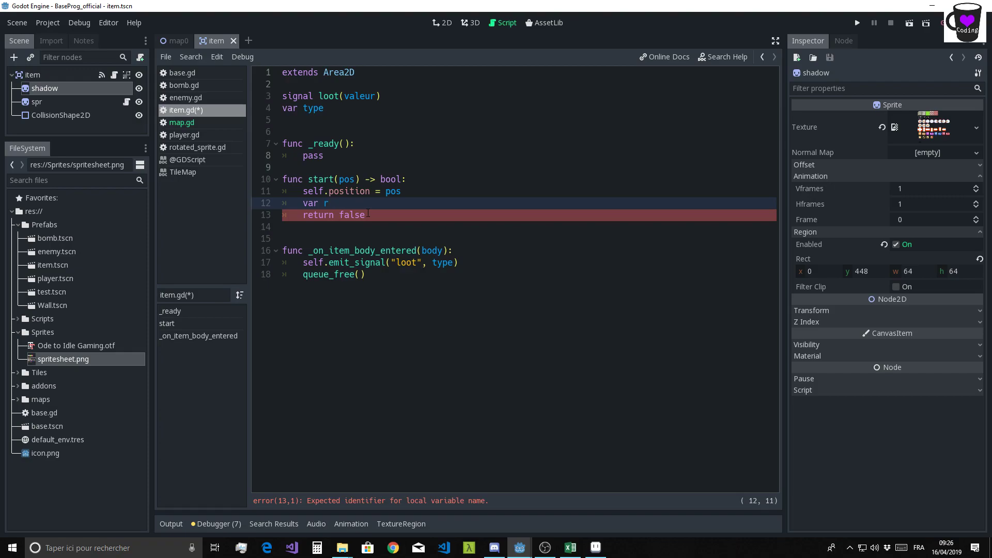
pyautogui.write('= rand')
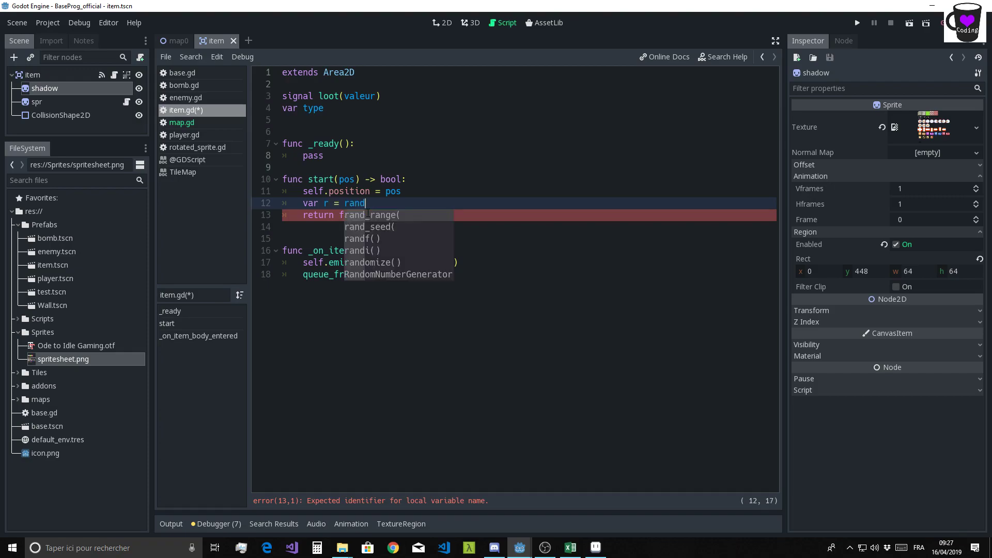
pyautogui.write('i() ')
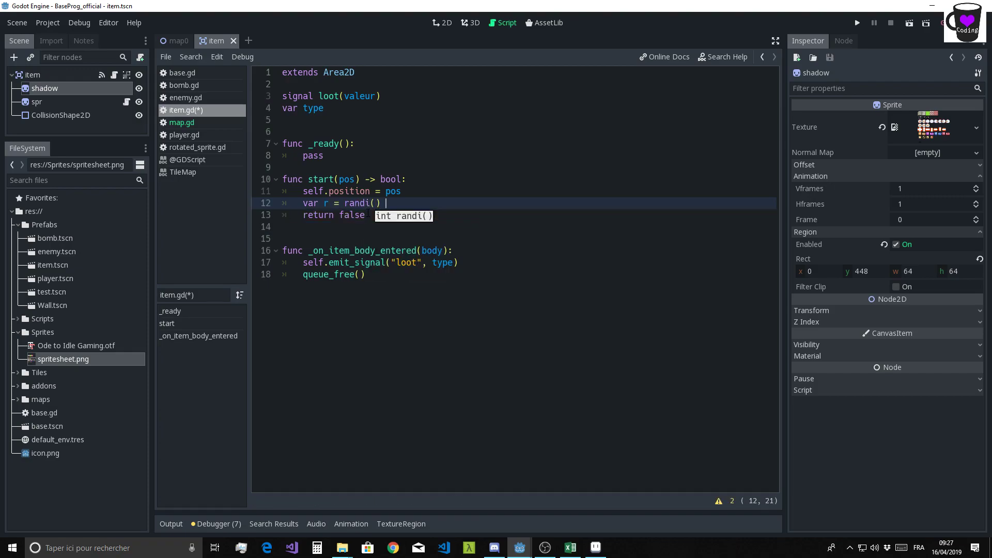
pyautogui.write('% ')
pyautogui.write('100')
# Add 'if r >= 35' with 'return false' indented beneath it.
pyautogui.press('Up')
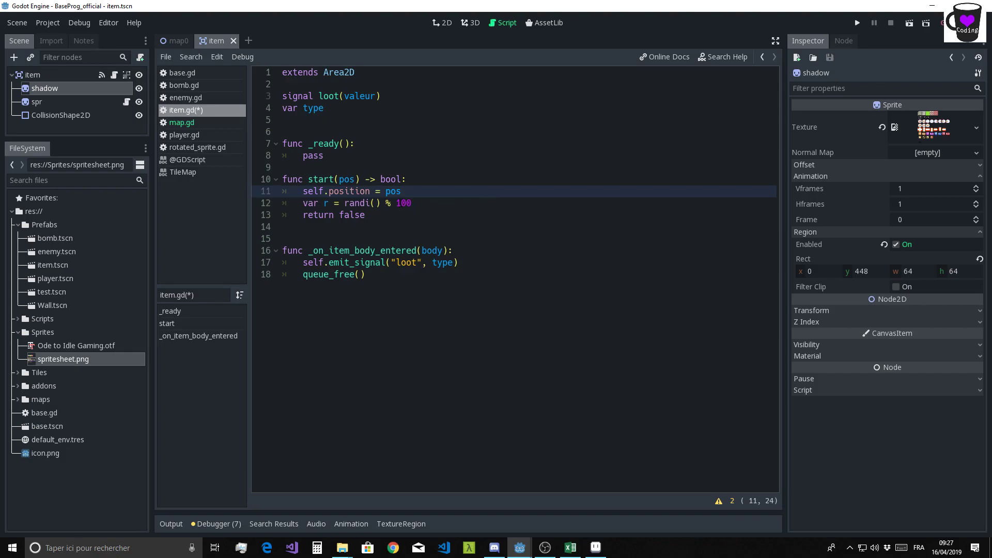
pyautogui.click(435, 203)
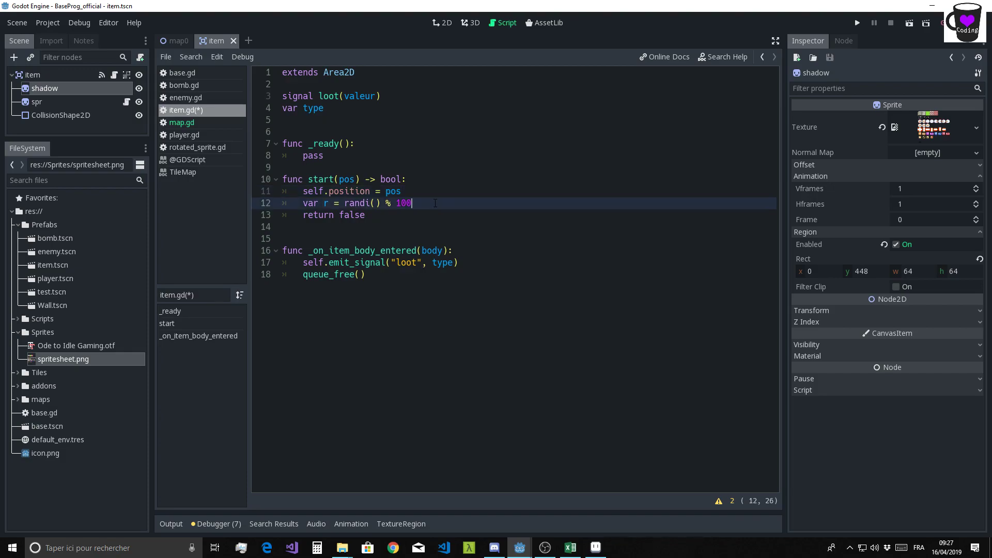
pyautogui.press('Return')
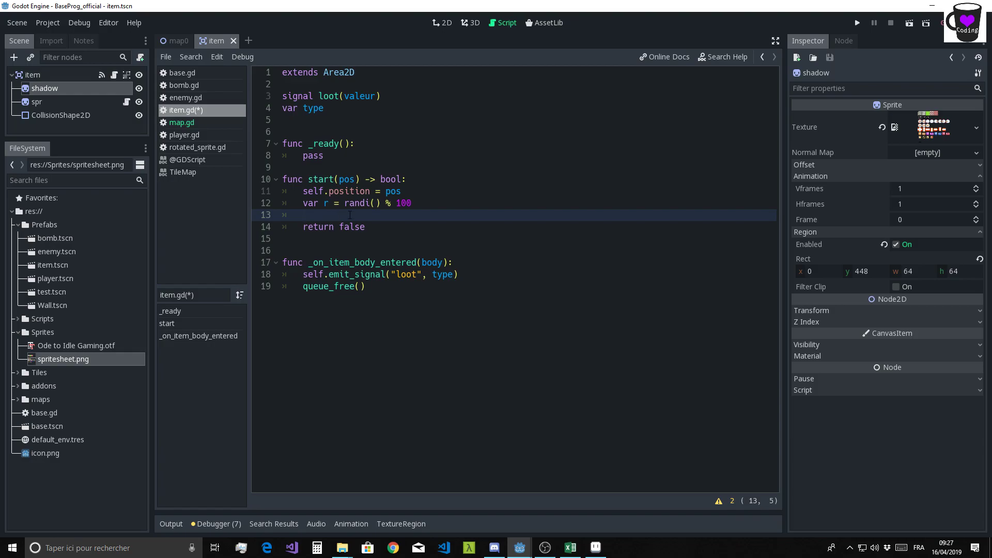
pyautogui.write('if r')
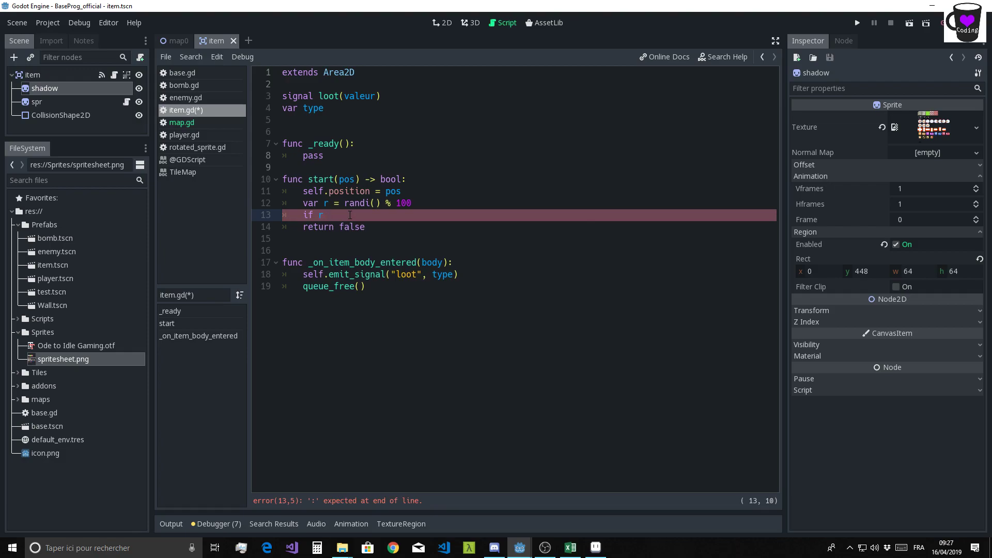
pyautogui.write(' >=')
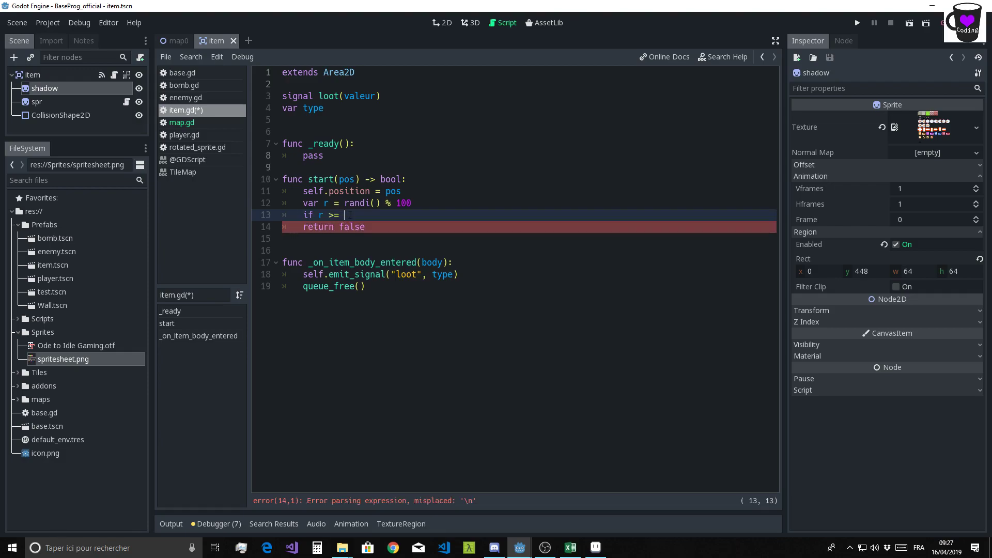
pyautogui.write(' 35:')
pyautogui.click(304, 226)
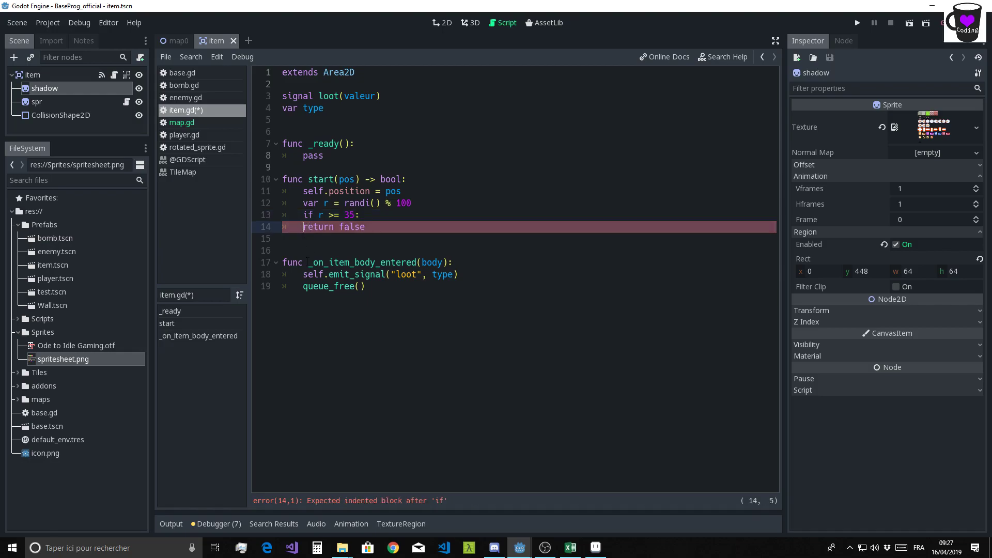
pyautogui.press('Tab')
pyautogui.click(284, 250)
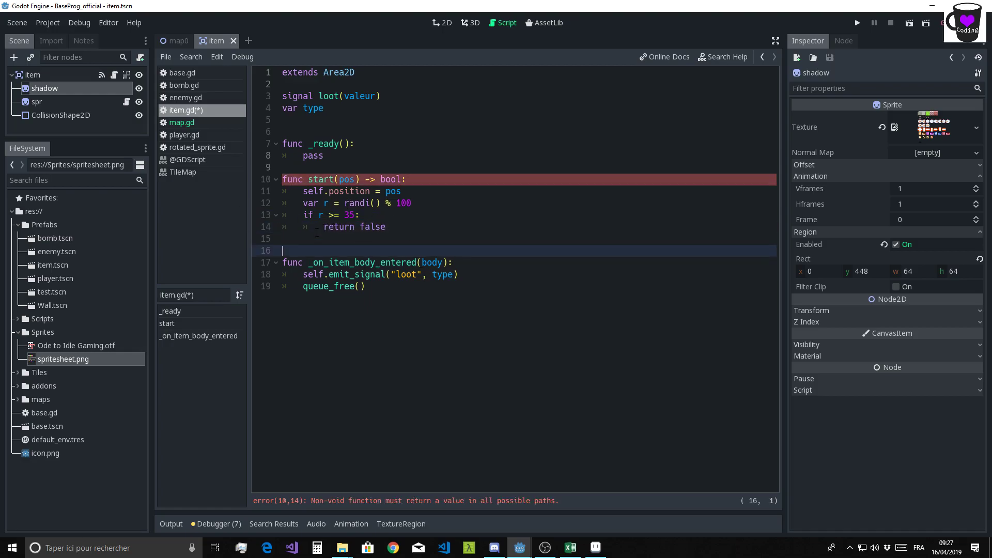
pyautogui.moveTo(323, 226); pyautogui.dragTo(388, 227)
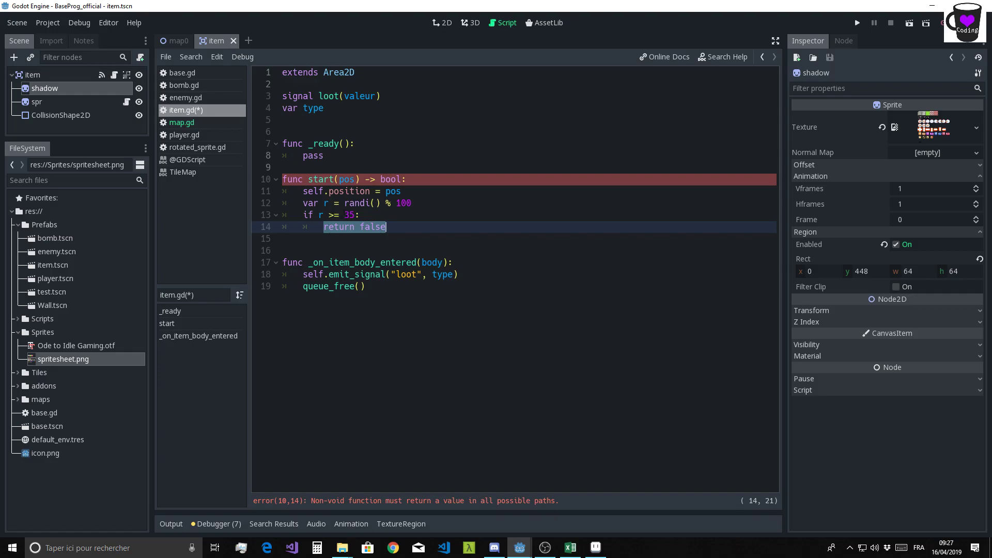
# Add an 'else :' branch that does 'return true'.
pyautogui.click(349, 214)
pyautogui.doubleClick(348, 214)
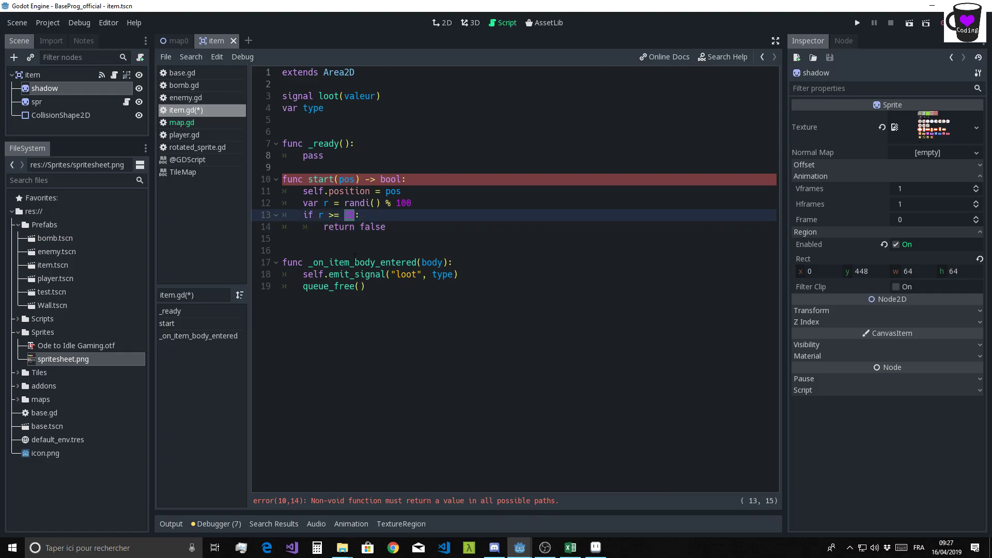
pyautogui.click(392, 231)
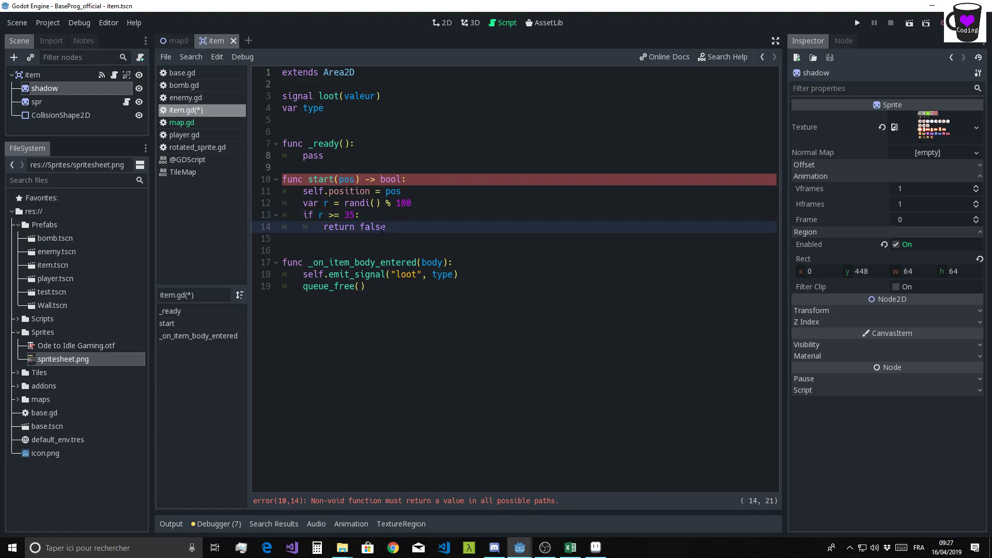
pyautogui.press('Return')
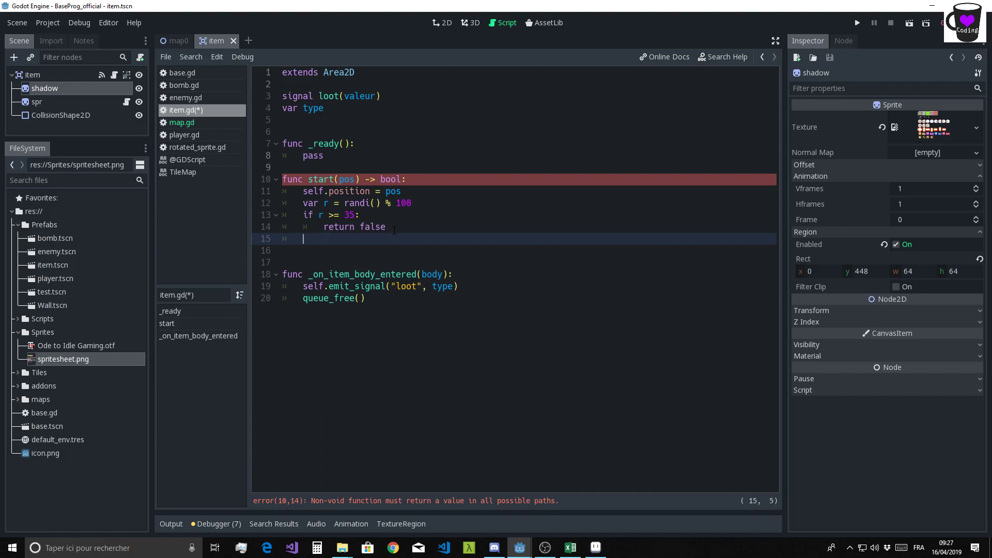
pyautogui.write('else ')
pyautogui.write(':')
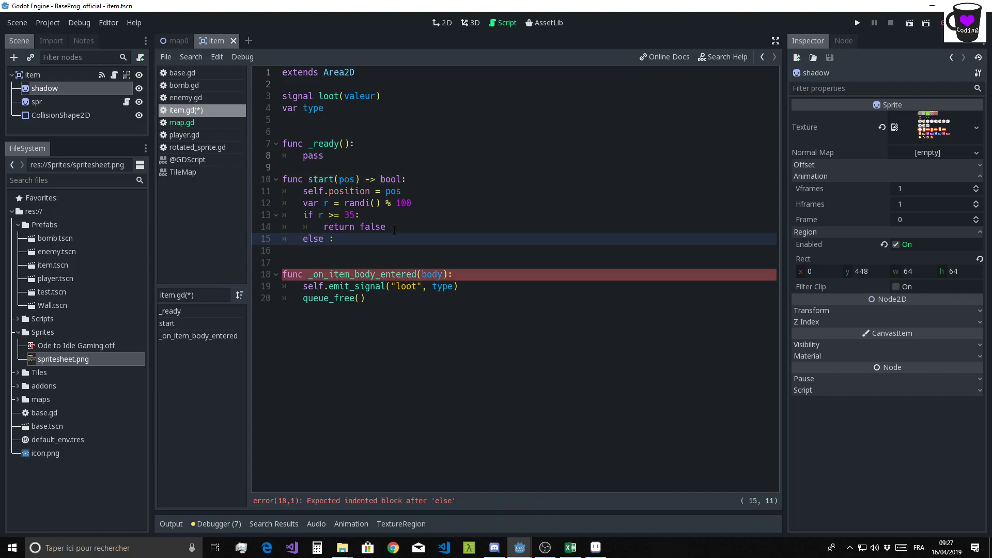
pyautogui.press('Return')
pyautogui.write('r')
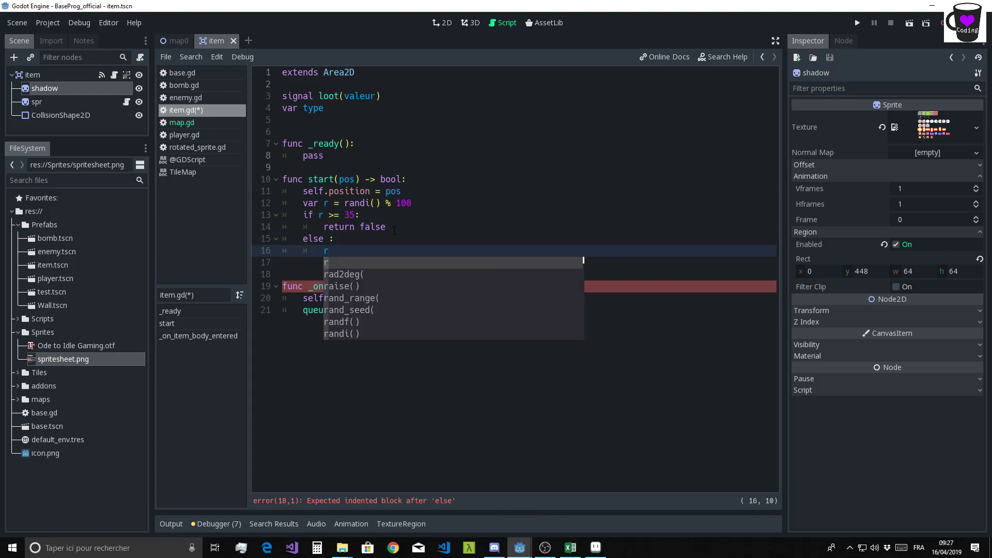
pyautogui.write('eturn ')
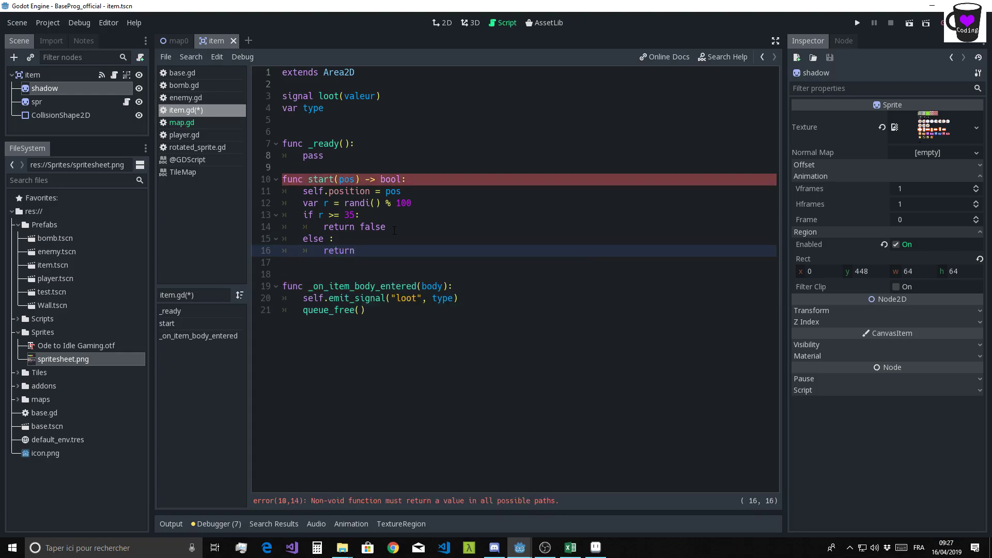
pyautogui.write('true')
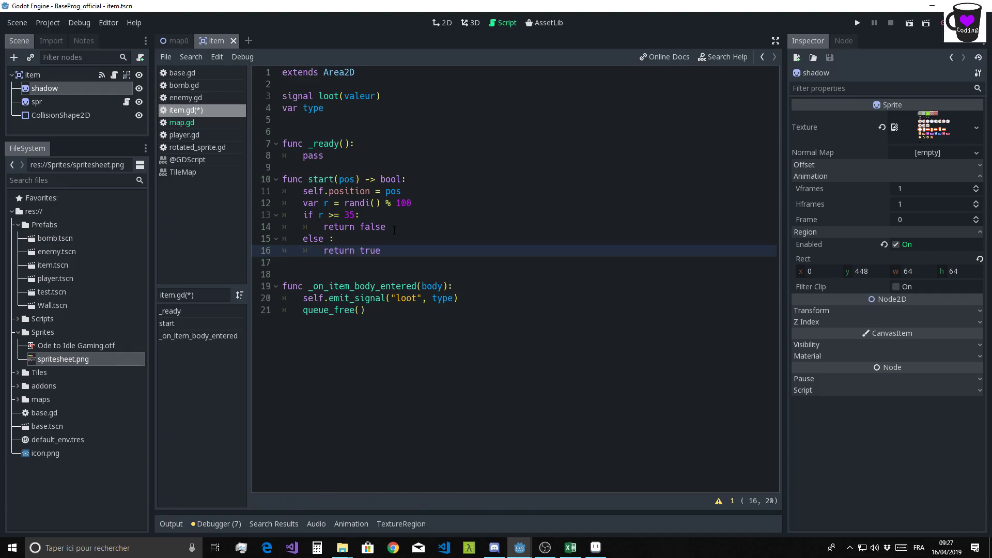
pyautogui.click(393, 230)
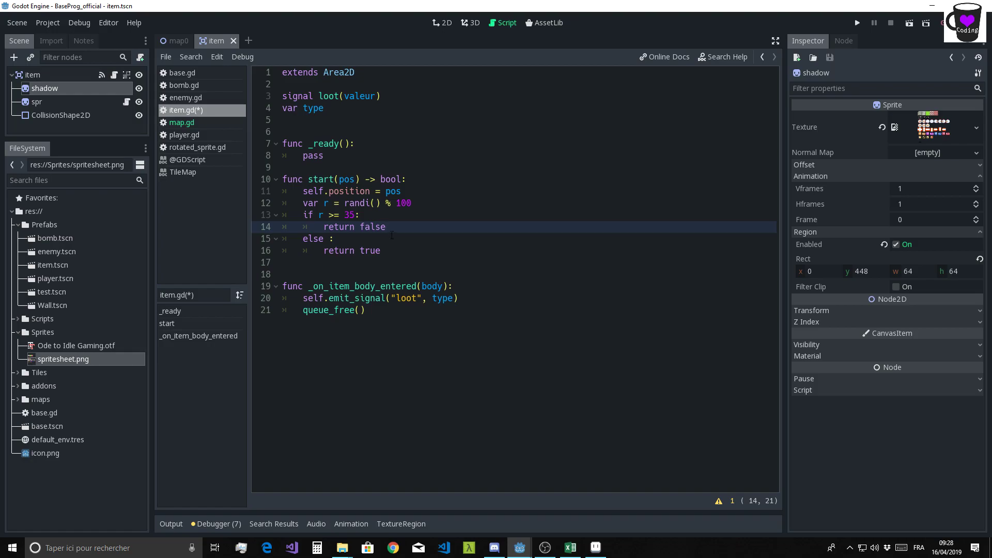
pyautogui.press('Down')
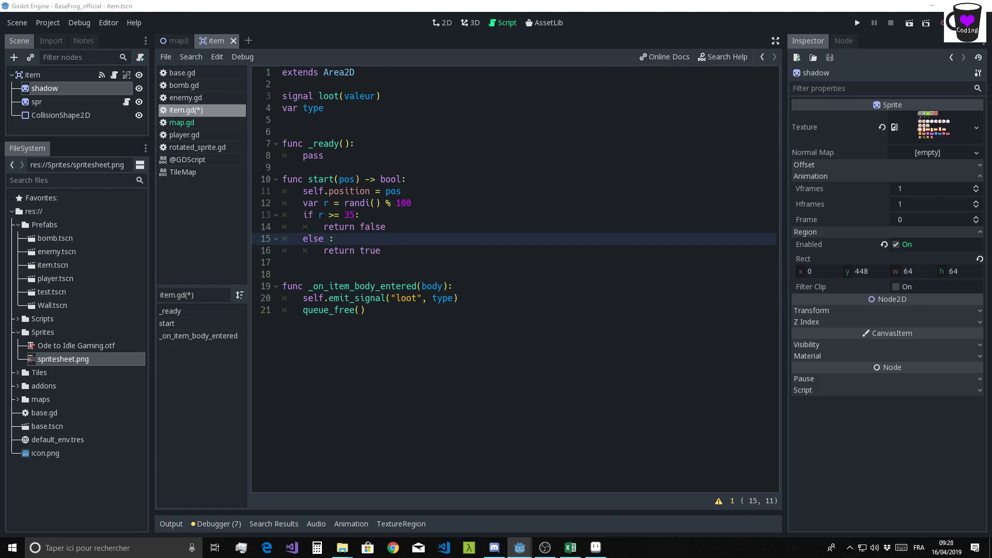
pyautogui.click(344, 227)
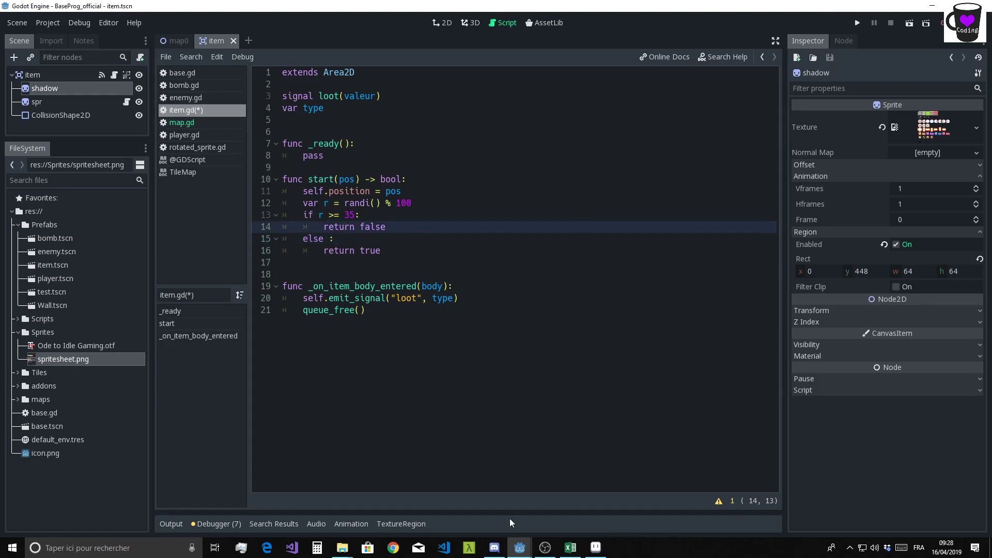
# Check the 0–35 true range in the Excel loot table, then minimise it back to item.gd.
pyautogui.click(570, 547)
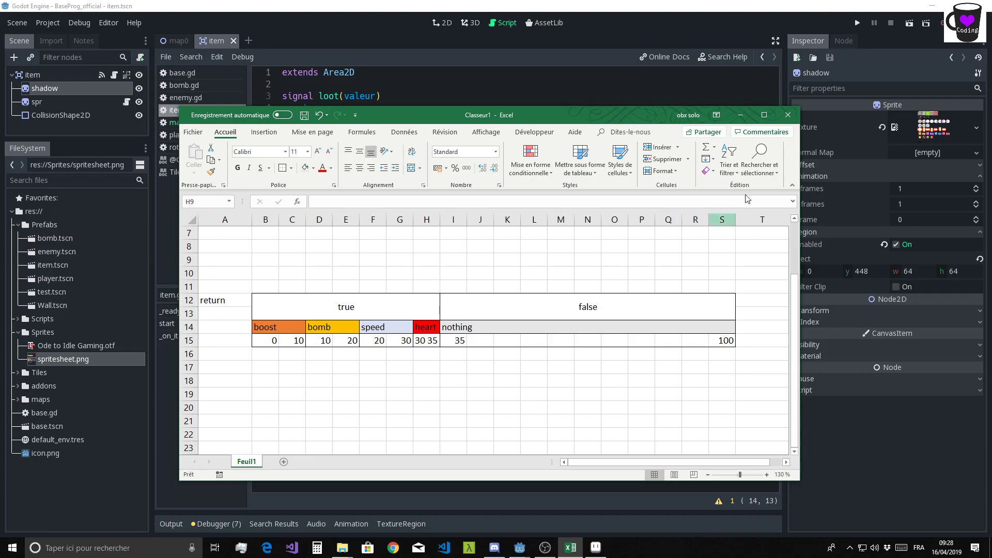
pyautogui.click(739, 114)
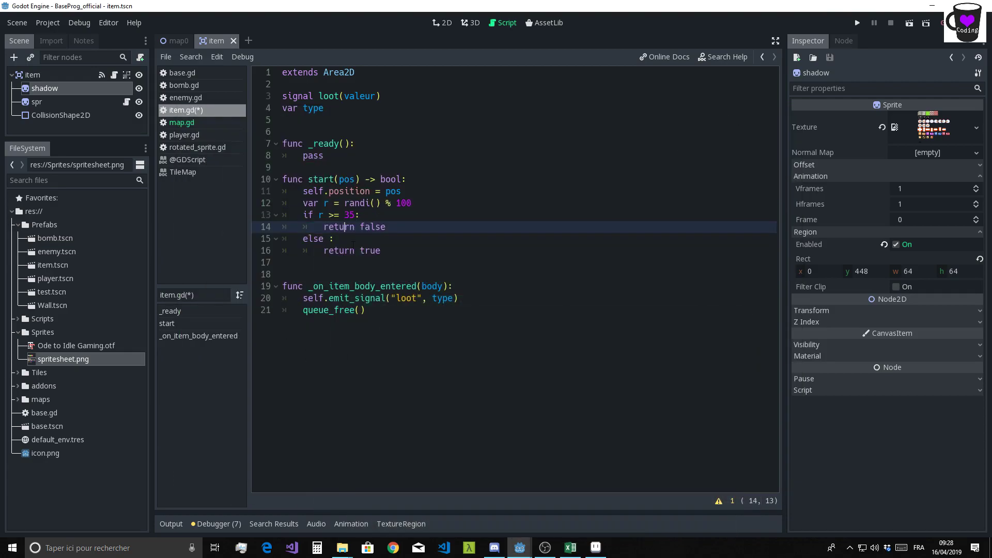
# Under 'else :' add 'if r >=0 && r < 10:' with '$spr.frame = 48' as its body.
pyautogui.click(353, 242)
pyautogui.press('Return')
pyautogui.press('Return')
pyautogui.press('Up')
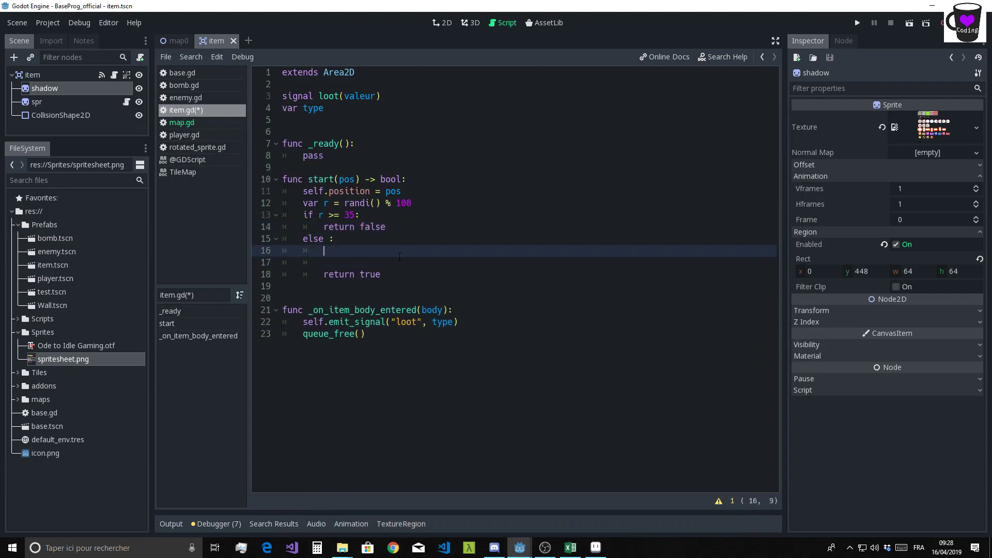
pyautogui.write('if ')
pyautogui.write('r ')
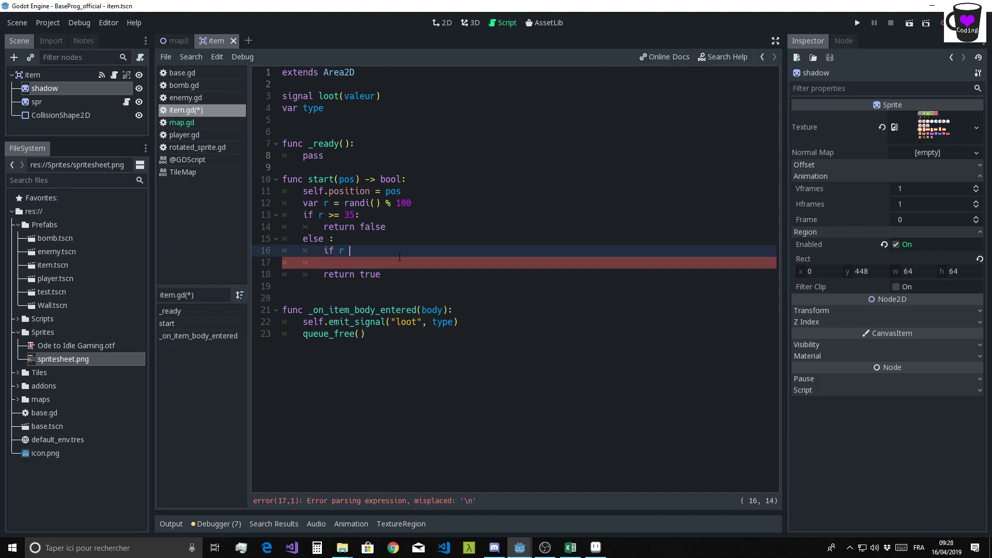
pyautogui.write('>')
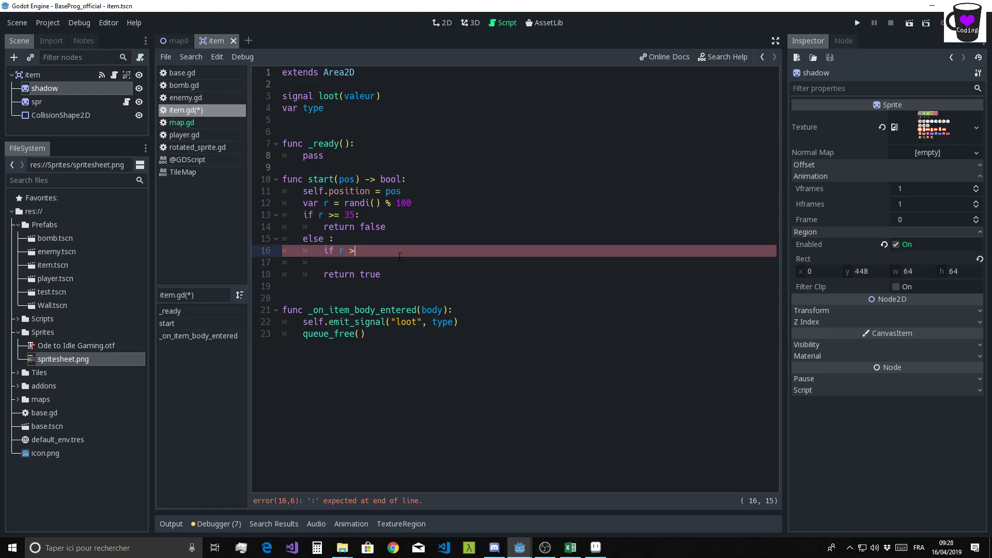
pyautogui.write('=')
pyautogui.write('0 && r >')
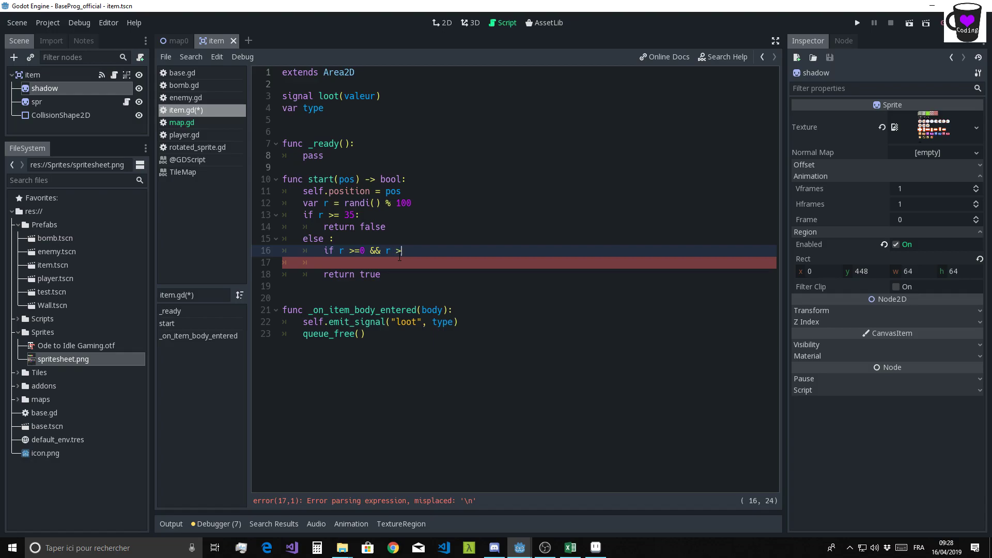
pyautogui.write('< 10')
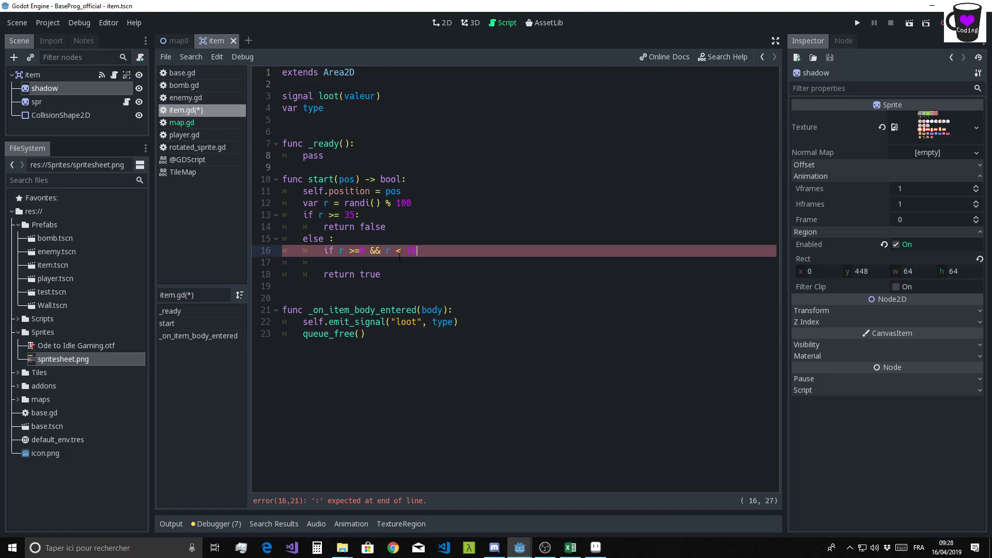
pyautogui.write(':')
pyautogui.press('Return')
pyautogui.write('$')
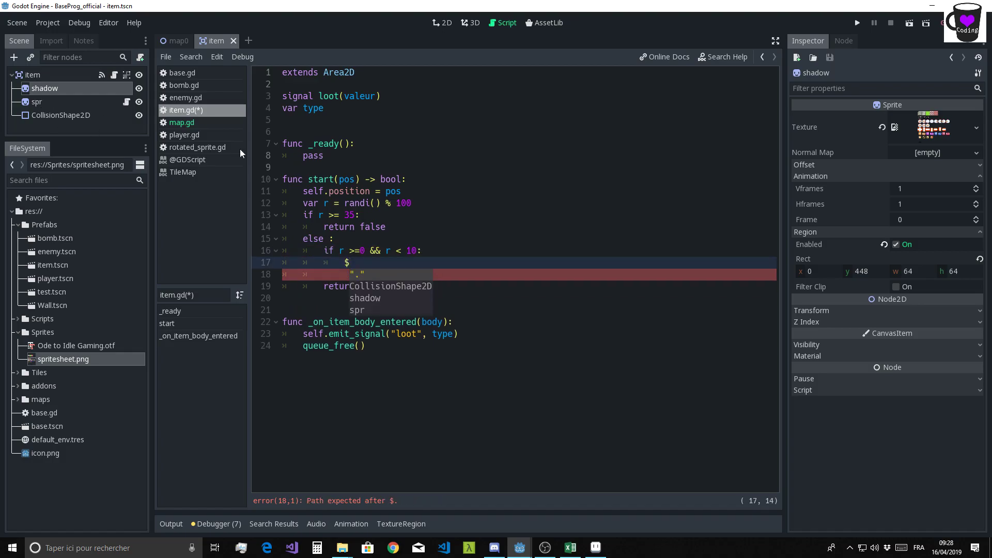
pyautogui.write('ps')
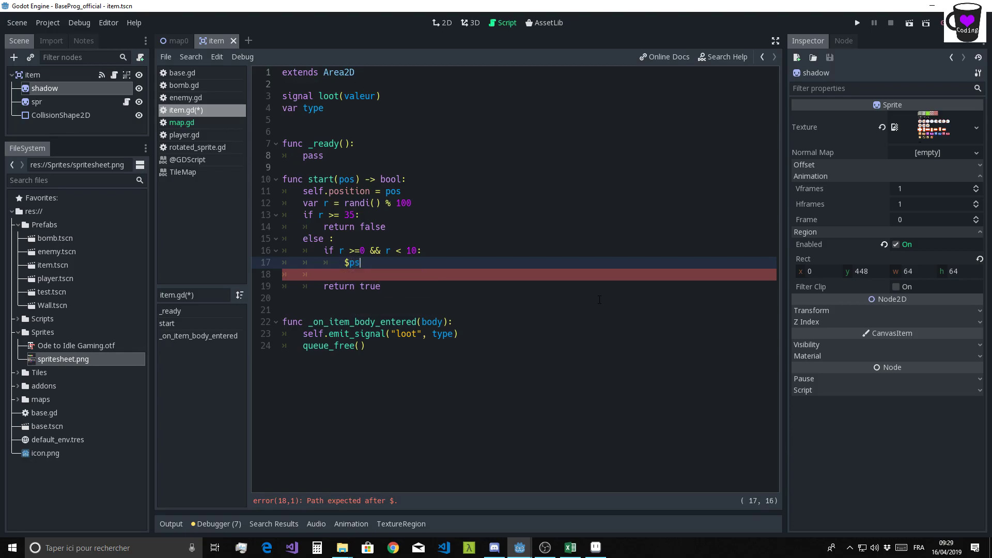
pyautogui.press('Return')
pyautogui.press('Up')
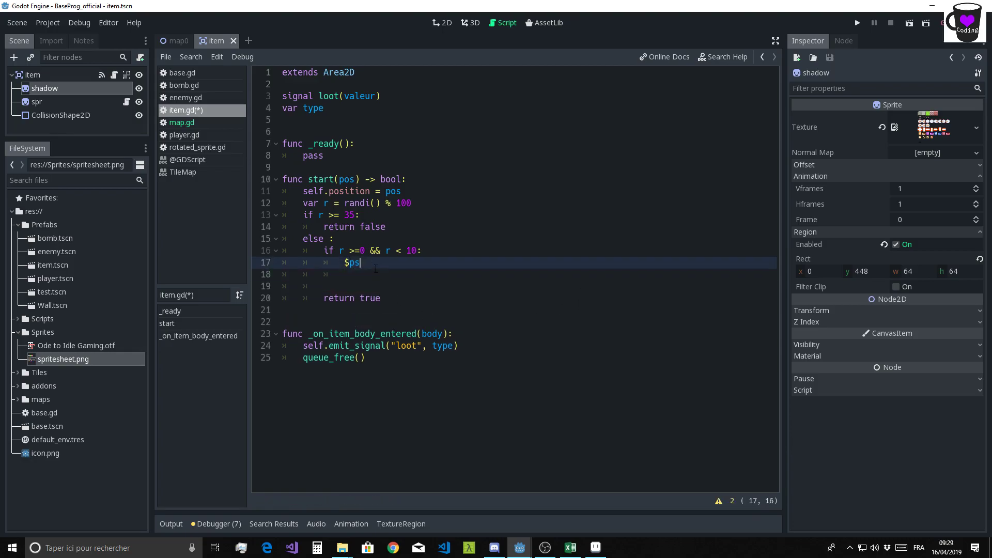
pyautogui.press('BackSpace')
pyautogui.press('BackSpace')
pyautogui.write('spr.')
pyautogui.write('fam')
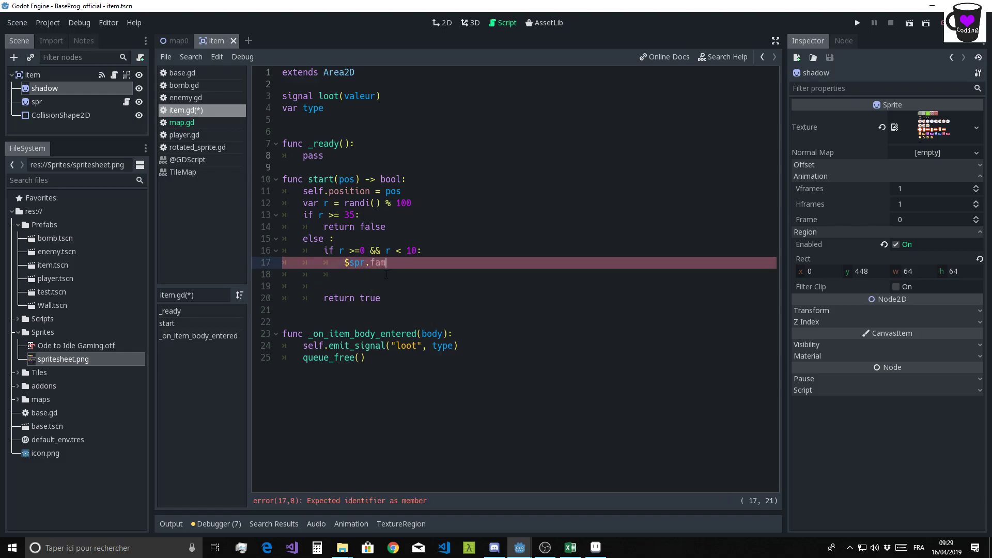
pyautogui.press('BackSpace')
pyautogui.press('BackSpace')
pyautogui.write('rame ')
pyautogui.write('= ')
pyautogui.write('4')
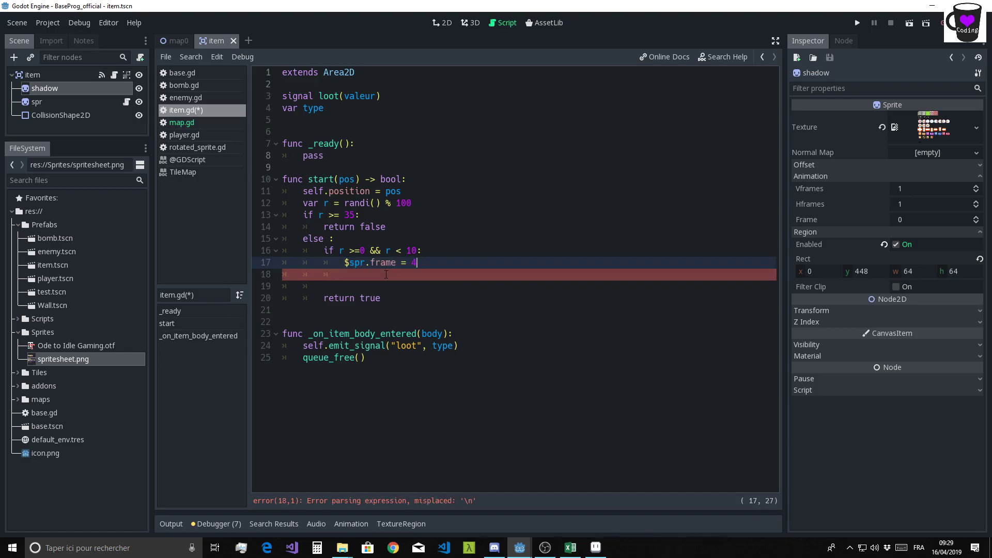
pyautogui.write('8')
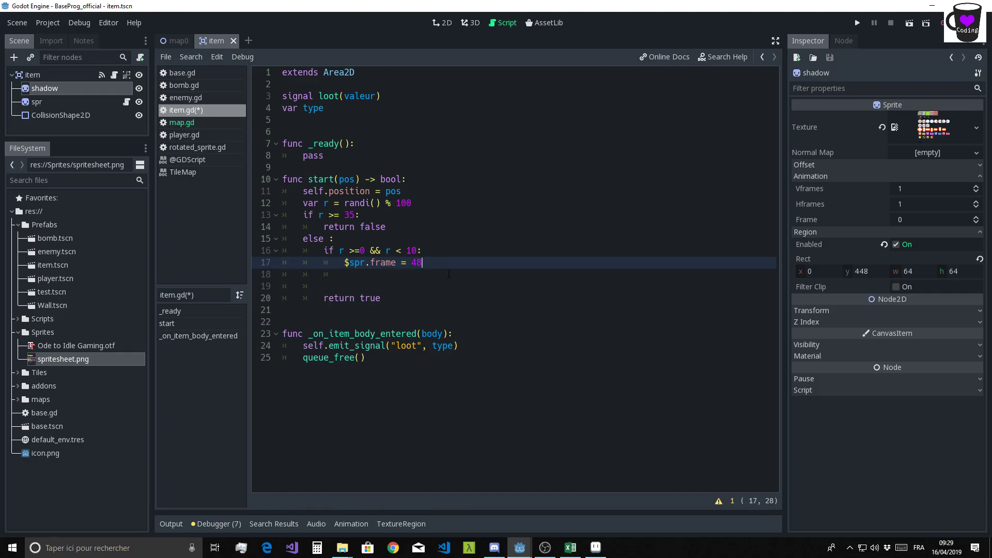
pyautogui.moveTo(423, 262); pyautogui.dragTo(262, 256)
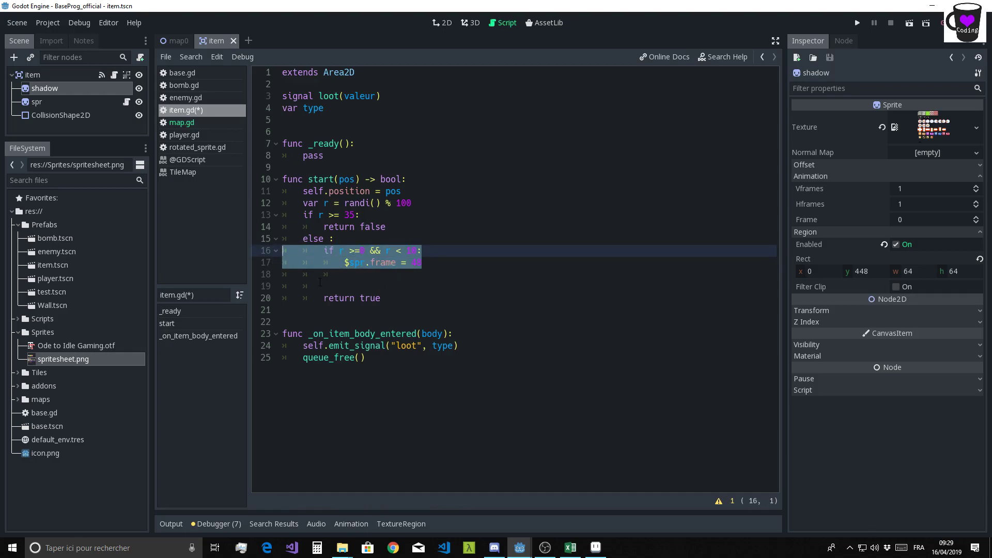
# Duplicate the range check block and change the copy to r 10–20 with frame 49.
pyautogui.moveTo(423, 262); pyautogui.dragTo(325, 252)
pyautogui.hotkey('ctrl', 'c')
pyautogui.press('Down')
pyautogui.press('Down')
pyautogui.hotkey('ctrl', 'v')
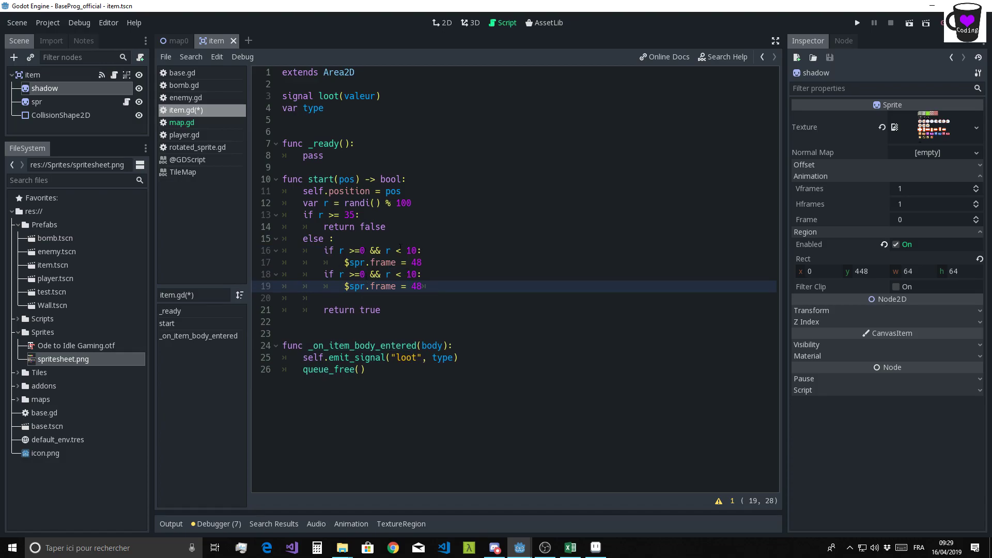
pyautogui.click(360, 273)
pyautogui.write('1')
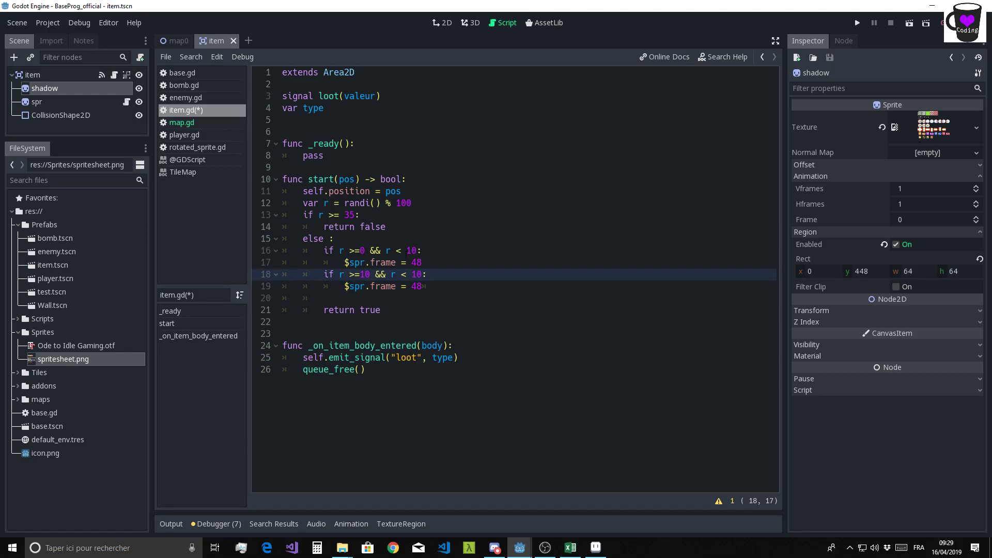
pyautogui.click(417, 274)
pyautogui.press('BackSpace')
pyautogui.write('2')
pyautogui.click(419, 287)
pyautogui.press('BackSpace')
pyautogui.write('9')
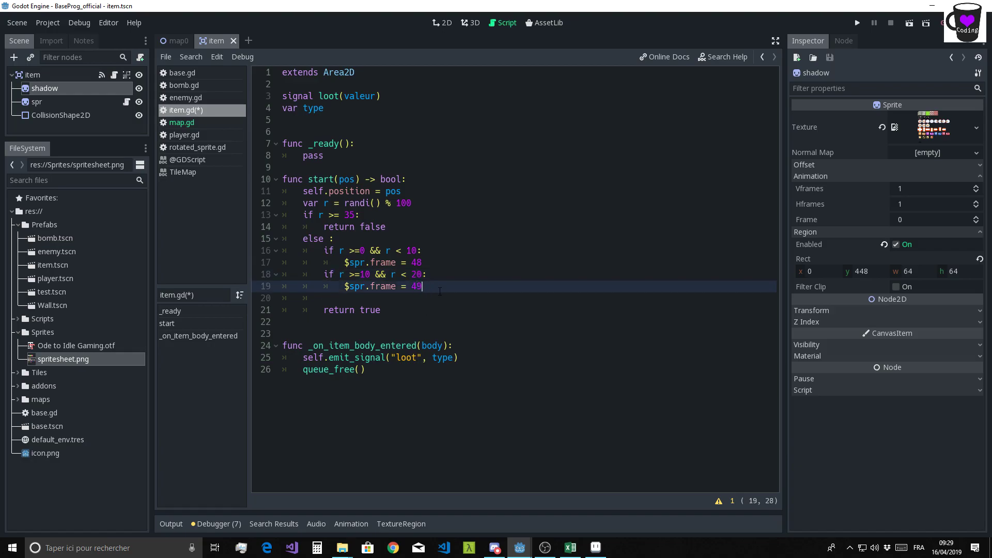
# Paste another range check with bounds 20–30, keeping frame 48.
pyautogui.press('Return')
pyautogui.press('BackSpace')
pyautogui.hotkey('ctrl', 'v')
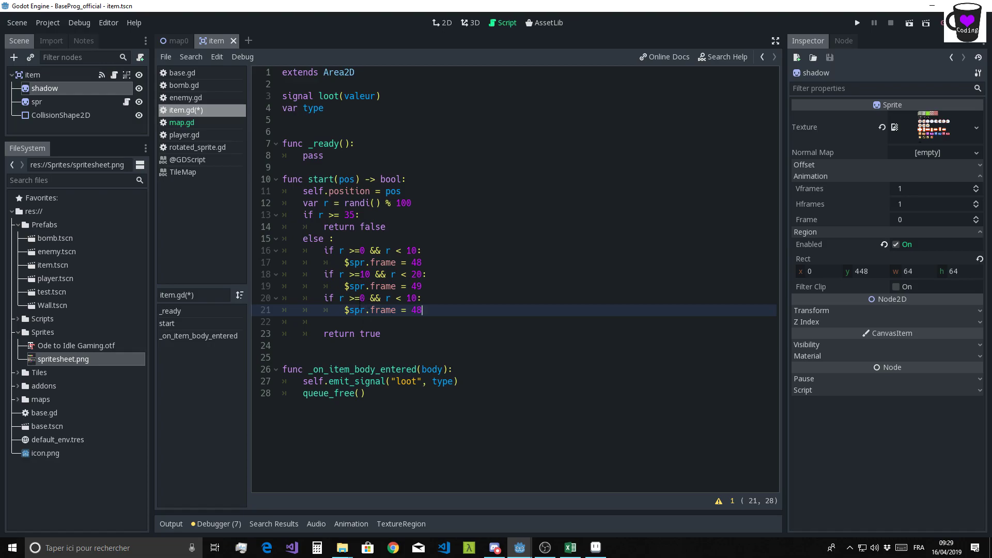
pyautogui.click(356, 298)
pyautogui.press('Right')
pyautogui.write('2')
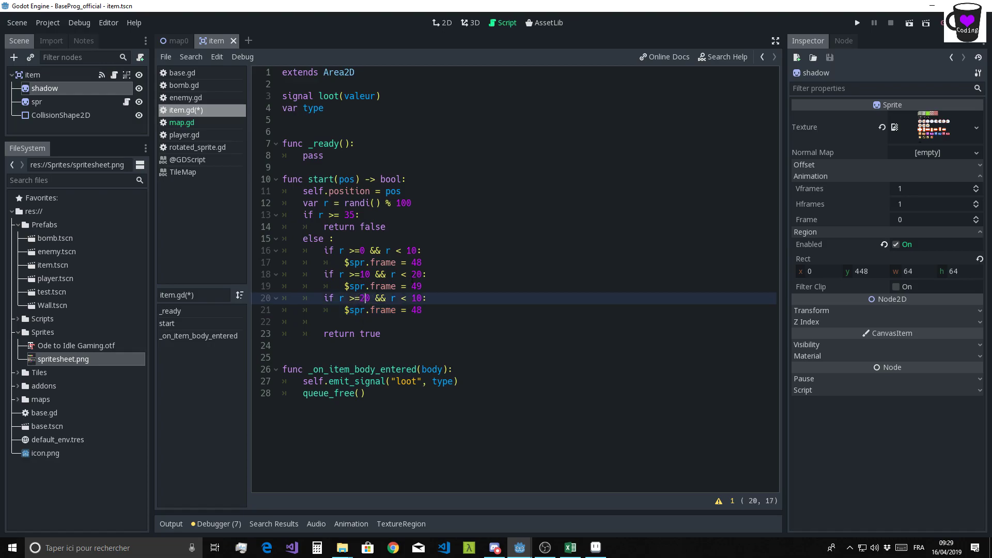
pyautogui.click(415, 298)
pyautogui.press('BackSpace')
pyautogui.write('3')
pyautogui.click(466, 310)
# Paste a fourth range check with bounds 30–35 and frame 48.
pyautogui.press('Return')
pyautogui.press('BackSpace')
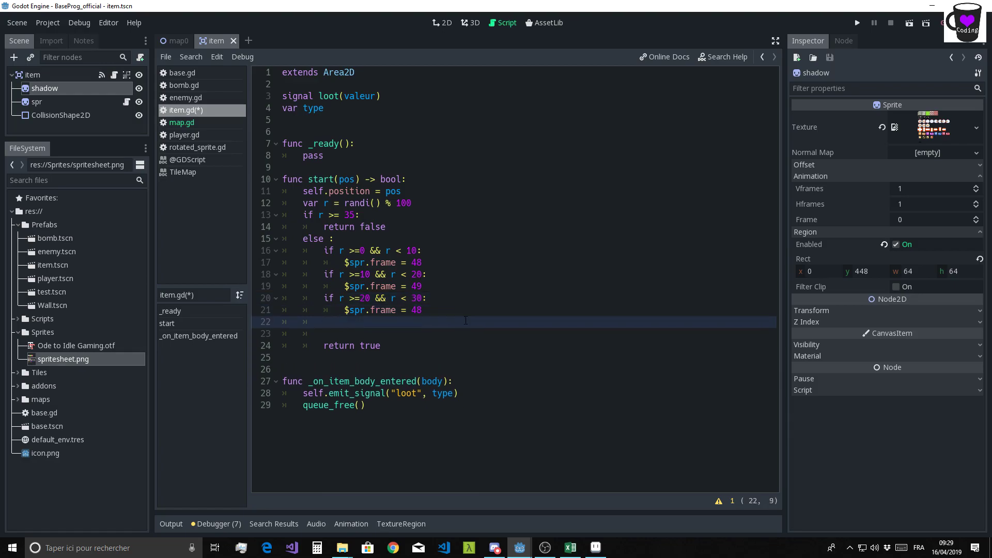
pyautogui.hotkey('ctrl', 'v')
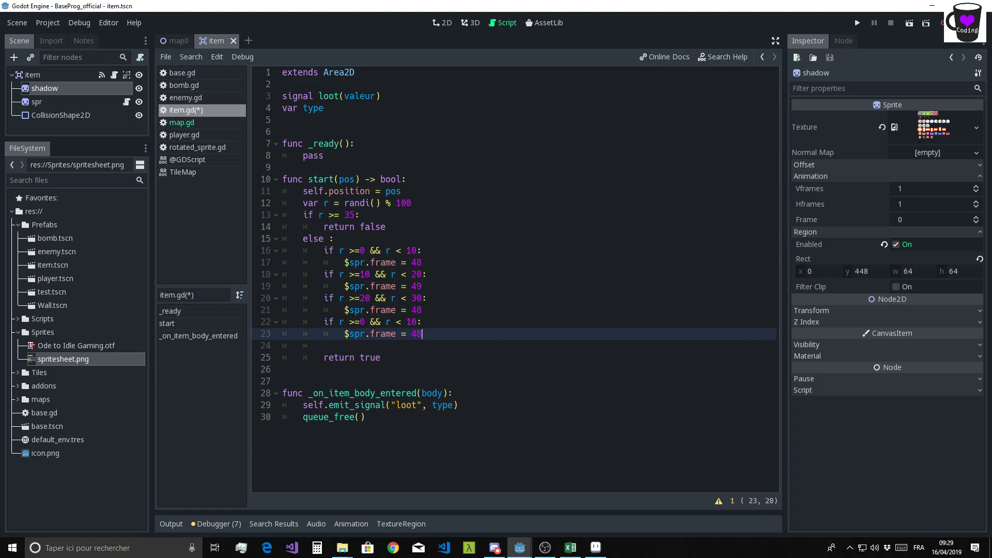
pyautogui.click(360, 321)
pyautogui.write('3')
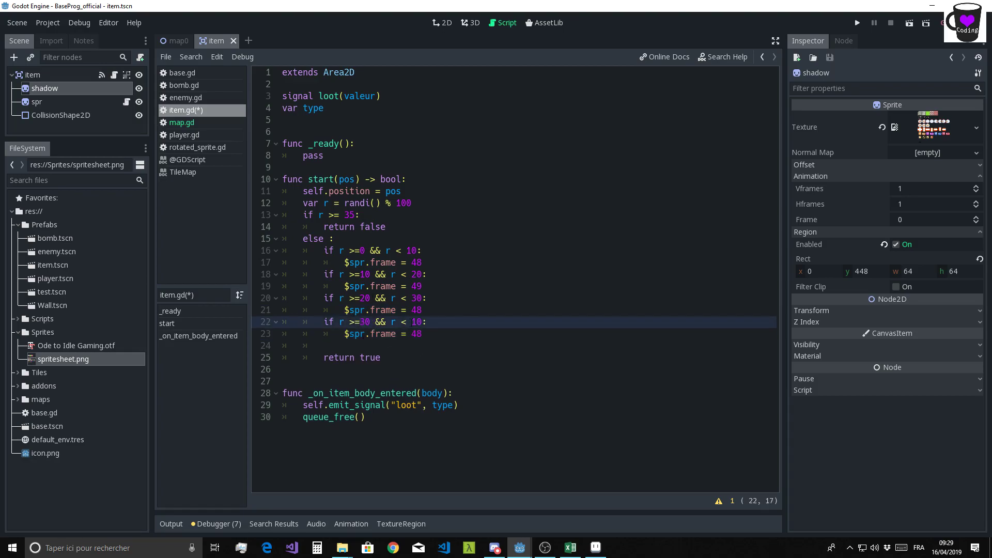
pyautogui.doubleClick(413, 321)
pyautogui.write('25')
pyautogui.moveTo(412, 321); pyautogui.dragTo(415, 321)
pyautogui.write('35')
pyautogui.moveTo(412, 321); pyautogui.dragTo(416, 321)
pyautogui.moveTo(328, 214); pyautogui.dragTo(349, 215)
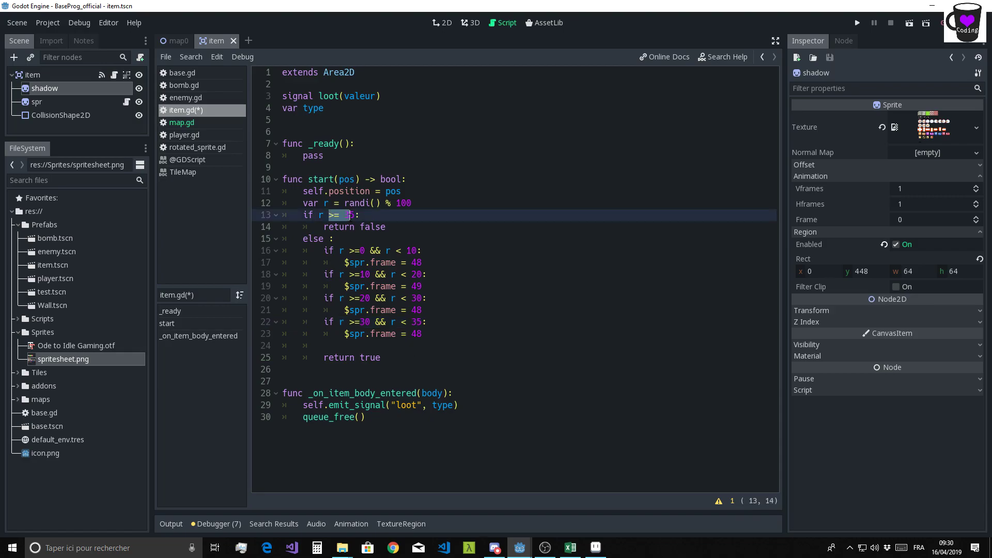
# Delete the leftover indentation and the empty line 24.
pyautogui.click(398, 364)
pyautogui.click(323, 383)
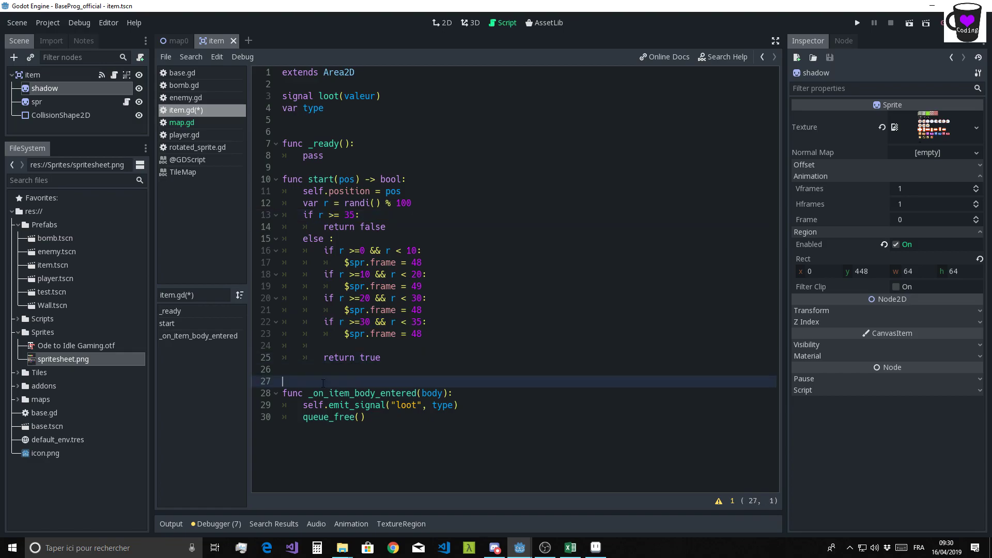
pyautogui.moveTo(328, 348); pyautogui.dragTo(247, 346)
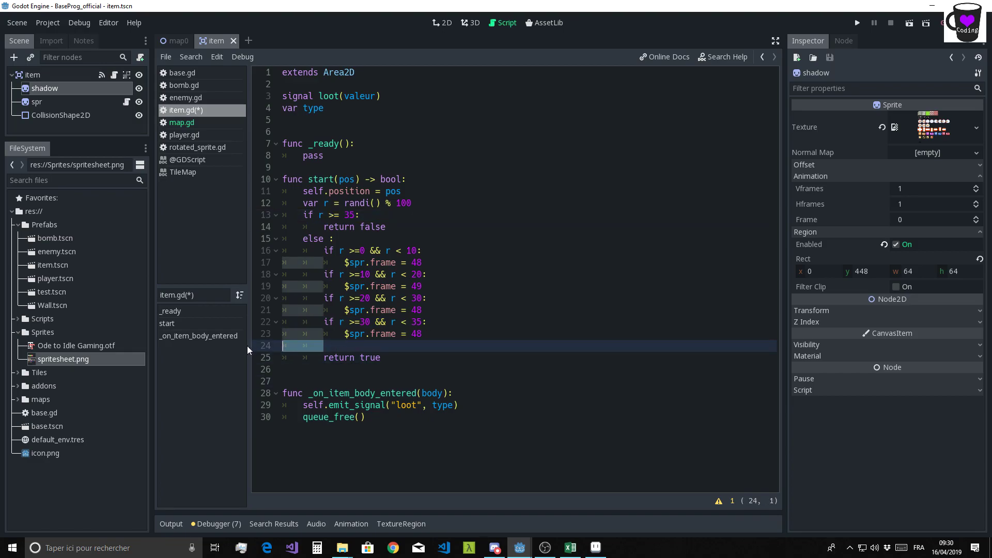
pyautogui.press('BackSpace')
pyautogui.press('Delete')
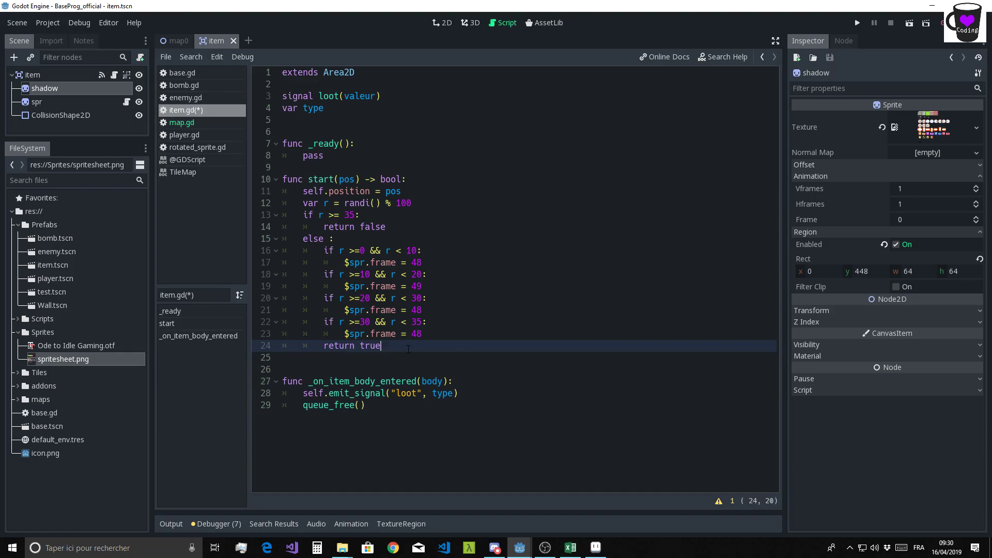
# Move the return true statement up directly under else, above the range checks.
pyautogui.moveTo(381, 346); pyautogui.dragTo(241, 345)
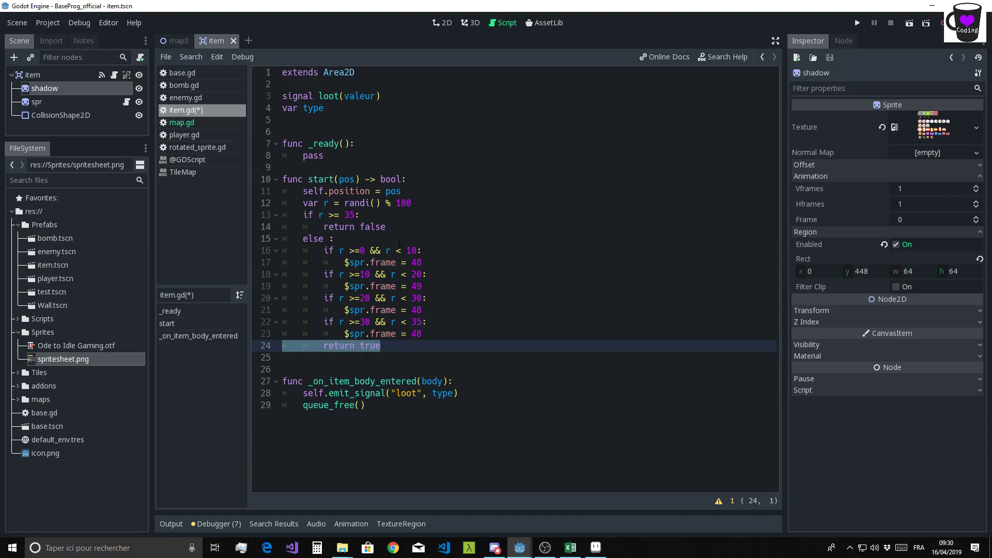
pyautogui.moveTo(380, 346); pyautogui.dragTo(322, 346)
pyautogui.hotkey('alt', 'Up')
pyautogui.hotkey('alt', 'Up')
pyautogui.hotkey('alt', 'Up')
pyautogui.hotkey('alt', 'Up')
pyautogui.hotkey('alt', 'Up')
pyautogui.hotkey('alt', 'Up')
pyautogui.hotkey('alt', 'Up')
pyautogui.hotkey('alt', 'Up')
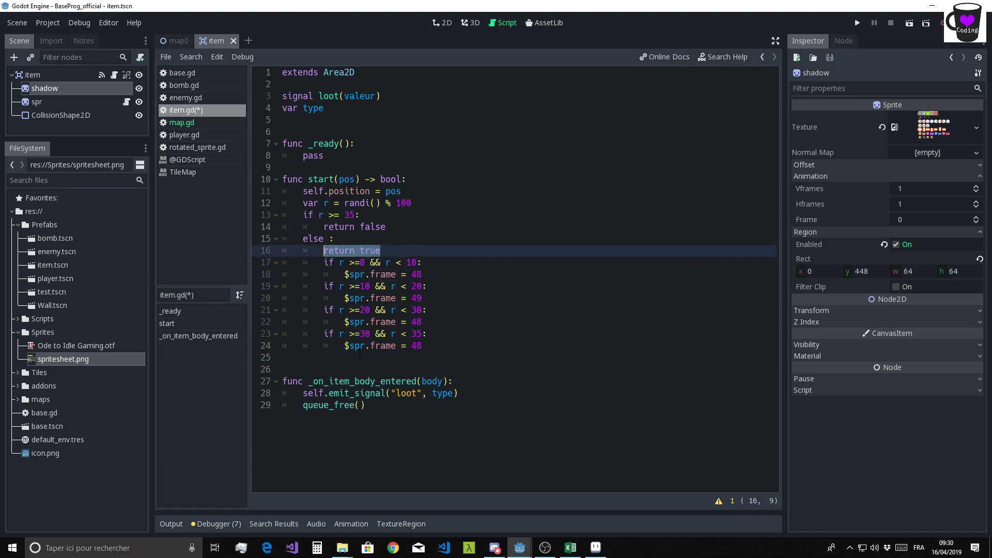
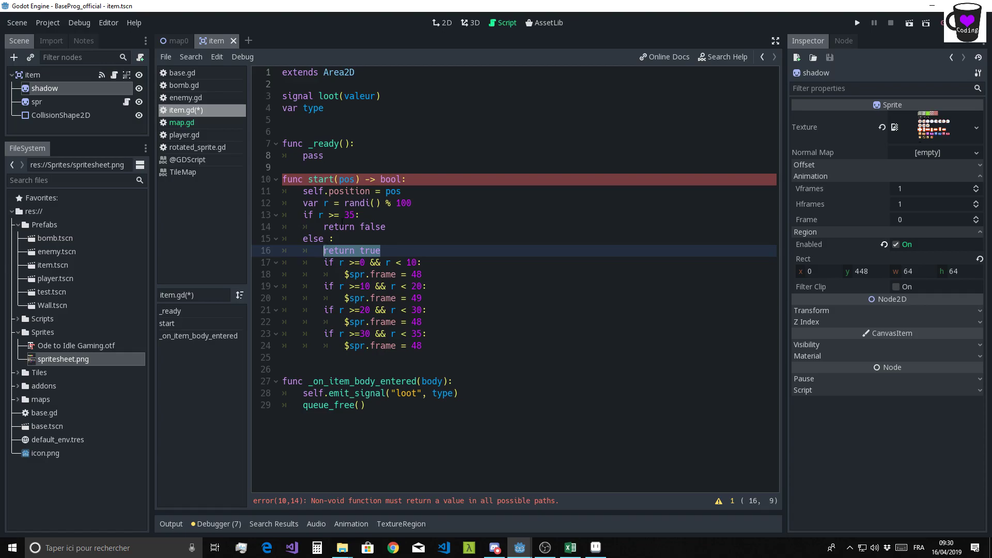
# Move 'return true' below the frame checks in item.gd's start function.
pyautogui.moveTo(423, 345); pyautogui.dragTo(241, 274)
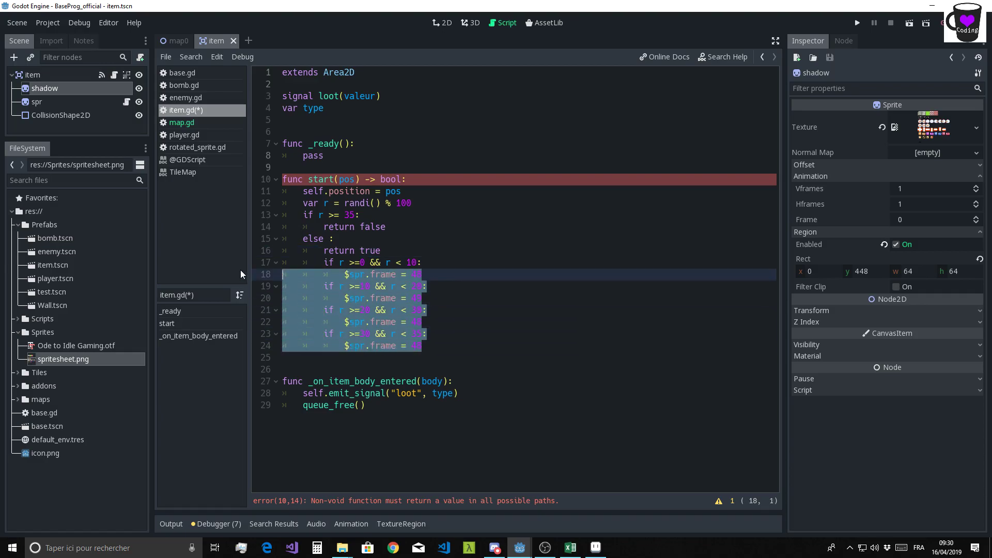
pyautogui.click(324, 250)
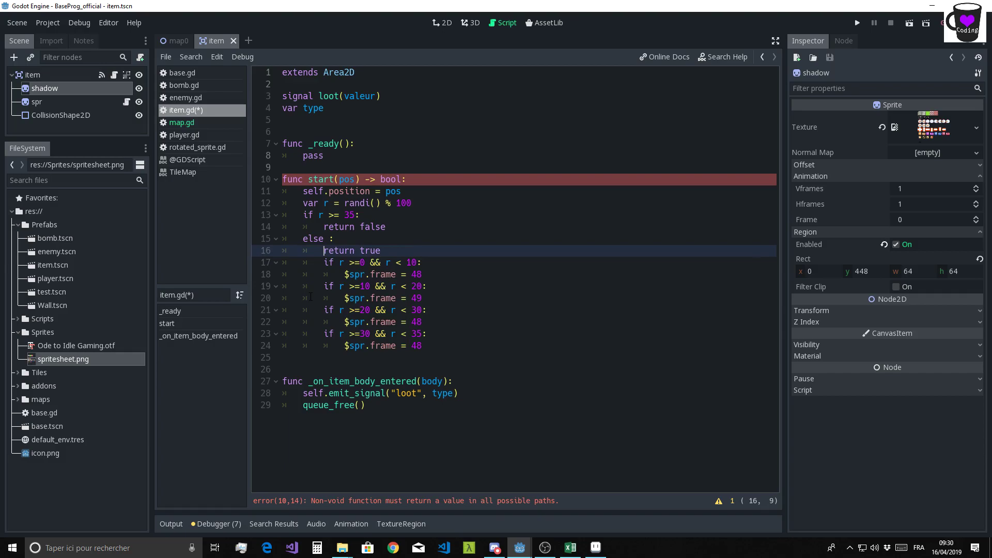
pyautogui.hotkey('alt', 'Down')
pyautogui.hotkey('alt', 'Down')
pyautogui.hotkey('alt', 'Down')
pyautogui.hotkey('alt', 'Down')
pyautogui.hotkey('alt', 'Down')
pyautogui.hotkey('alt', 'Down')
pyautogui.hotkey('alt', 'Down')
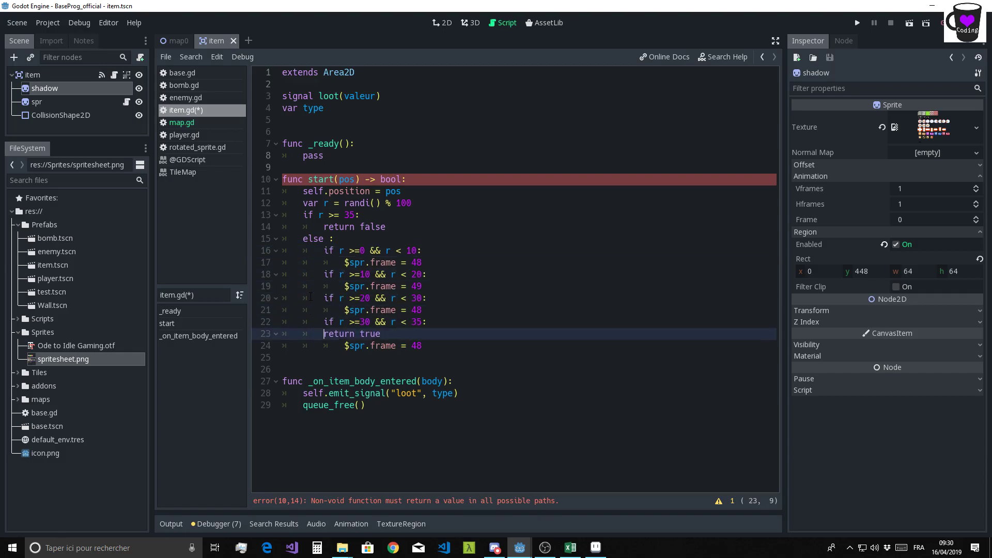
pyautogui.hotkey('alt', 'Down')
pyautogui.press('Down')
pyautogui.press('Down')
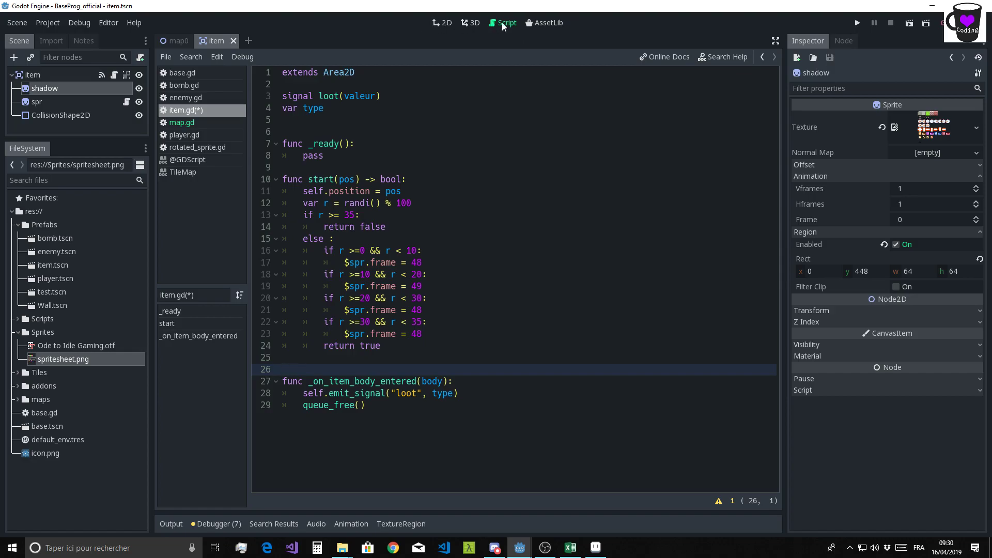
# In map.gd line 84, prefix i.start(pos) with 'var boo ='.
pyautogui.click(184, 125)
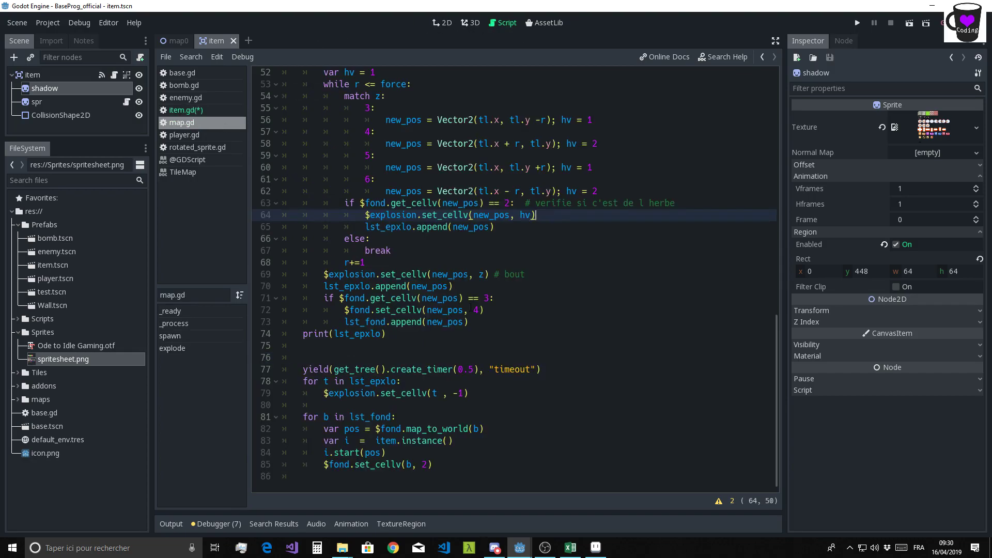
pyautogui.moveTo(325, 453); pyautogui.dragTo(420, 456)
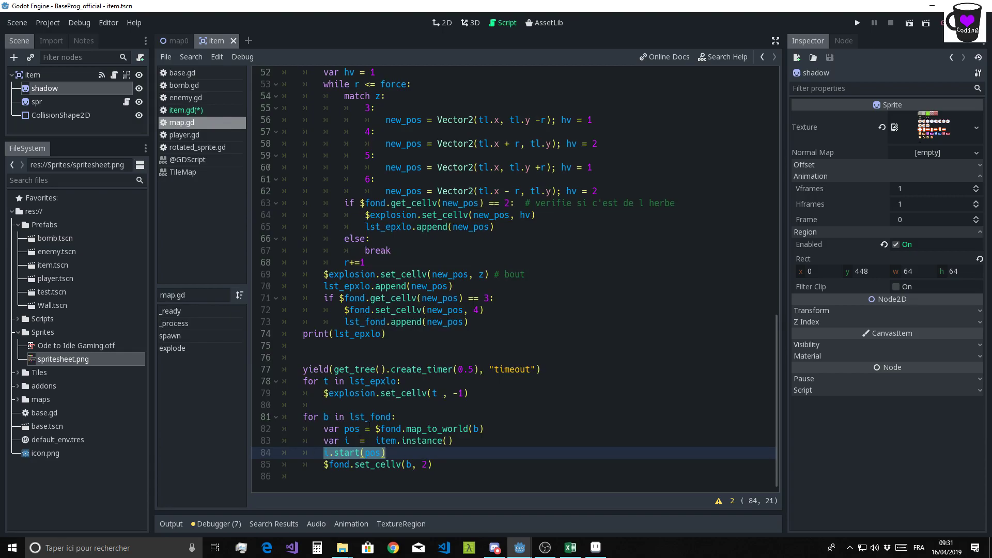
pyautogui.click(175, 110)
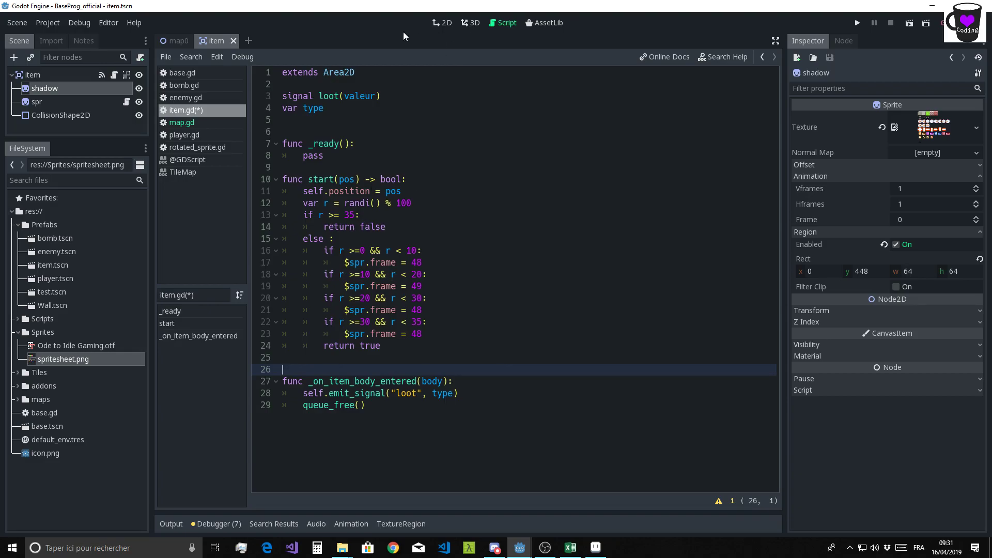
pyautogui.click(177, 124)
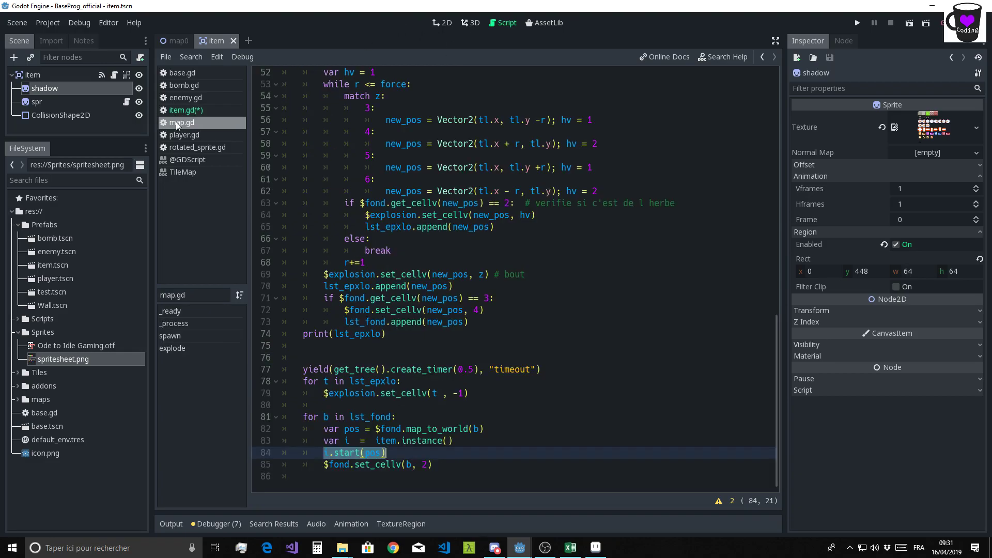
pyautogui.press('Home')
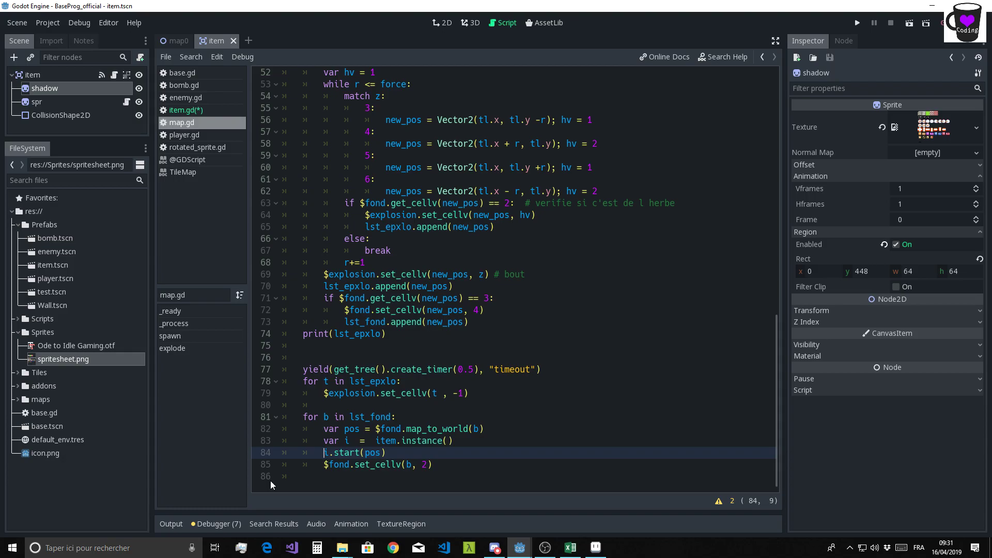
pyautogui.write('var boo ')
pyautogui.write('=')
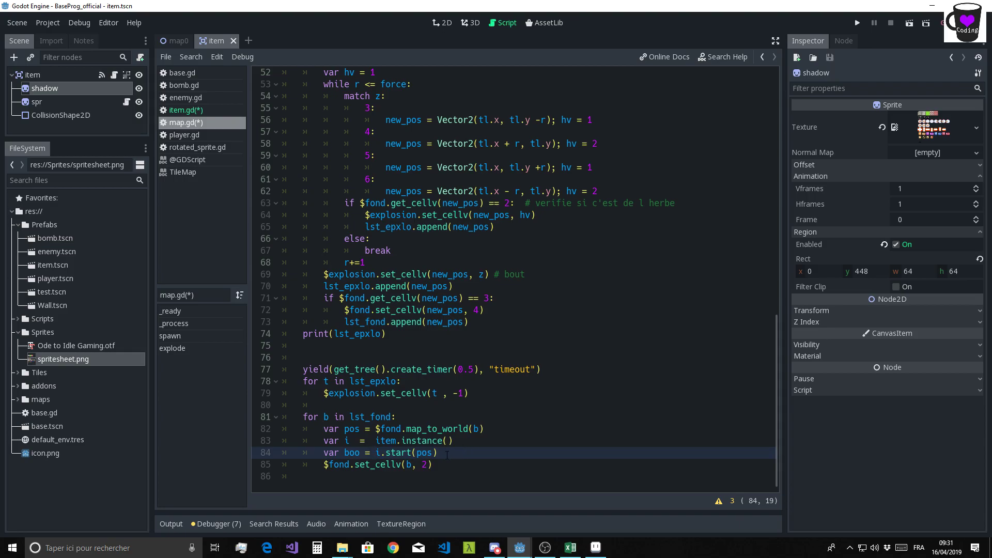
# Add 'if boo:' below it with an indented add_child(i).
pyautogui.press('Return')
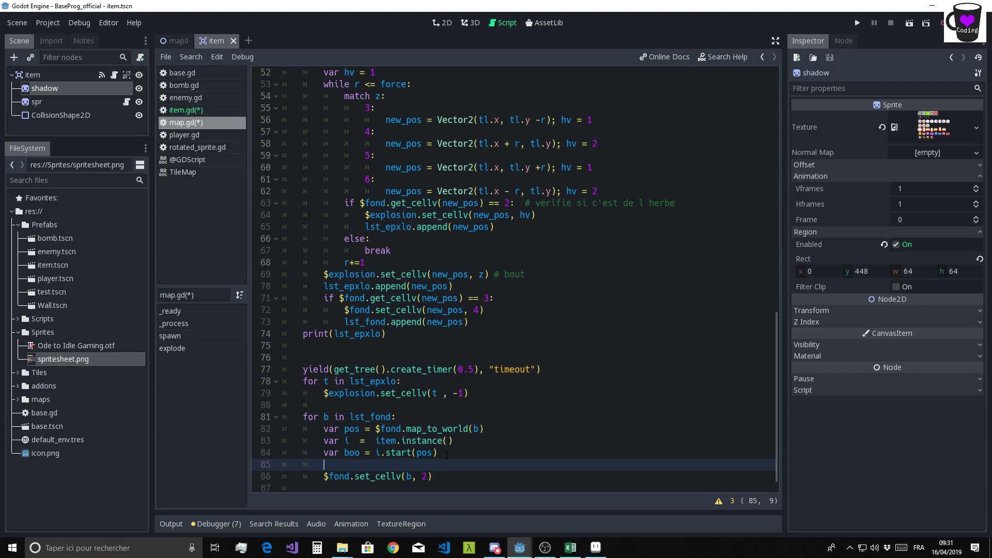
pyautogui.write('if boo ')
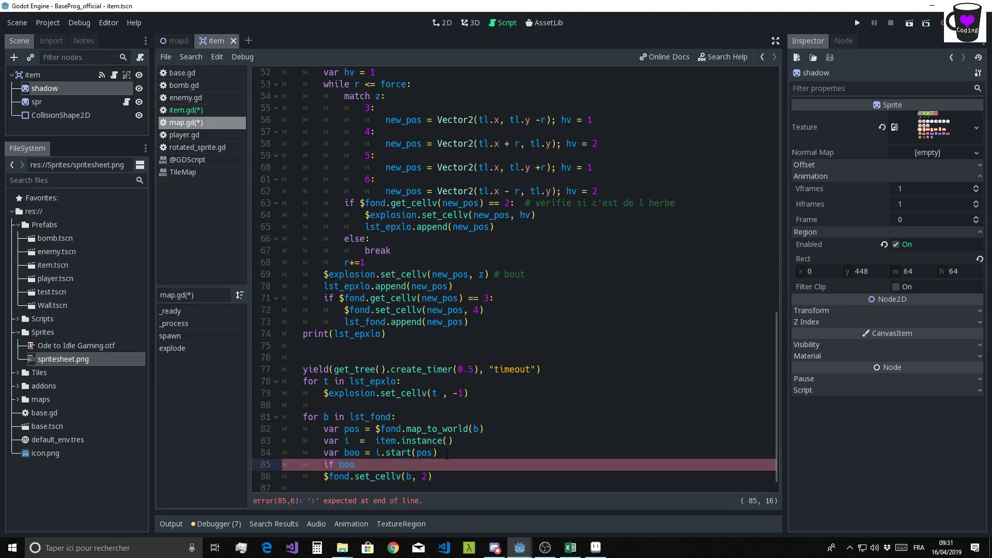
pyautogui.write(':')
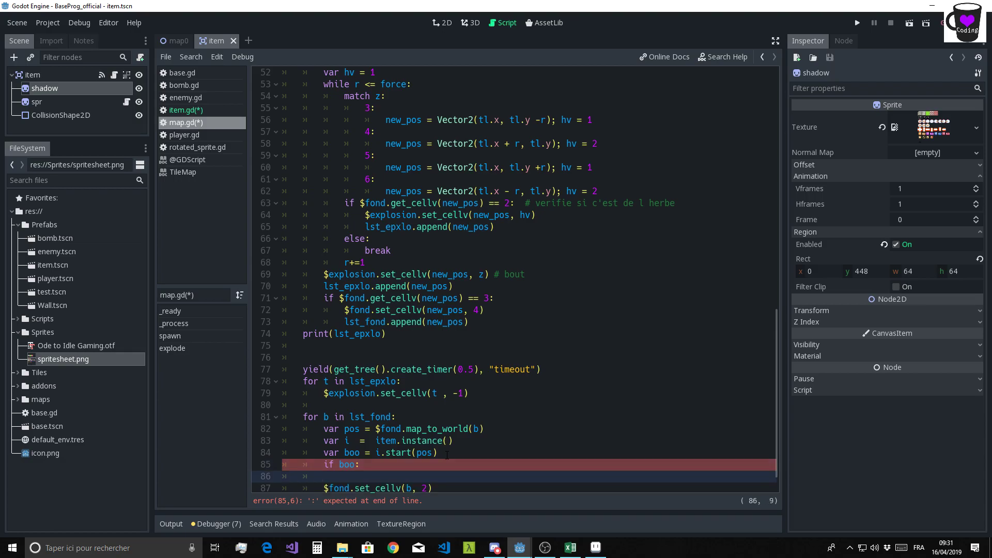
pyautogui.press('Return')
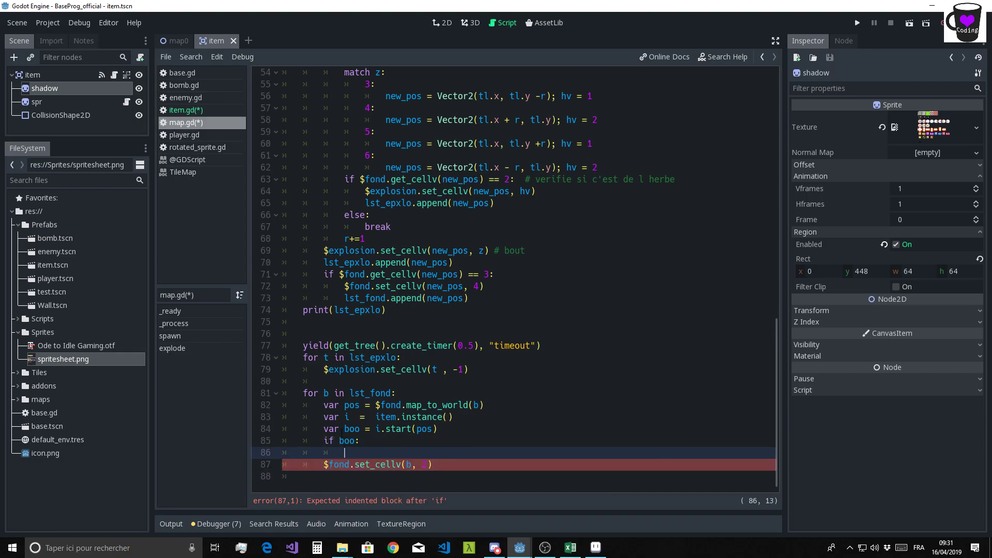
pyautogui.write('add_child(')
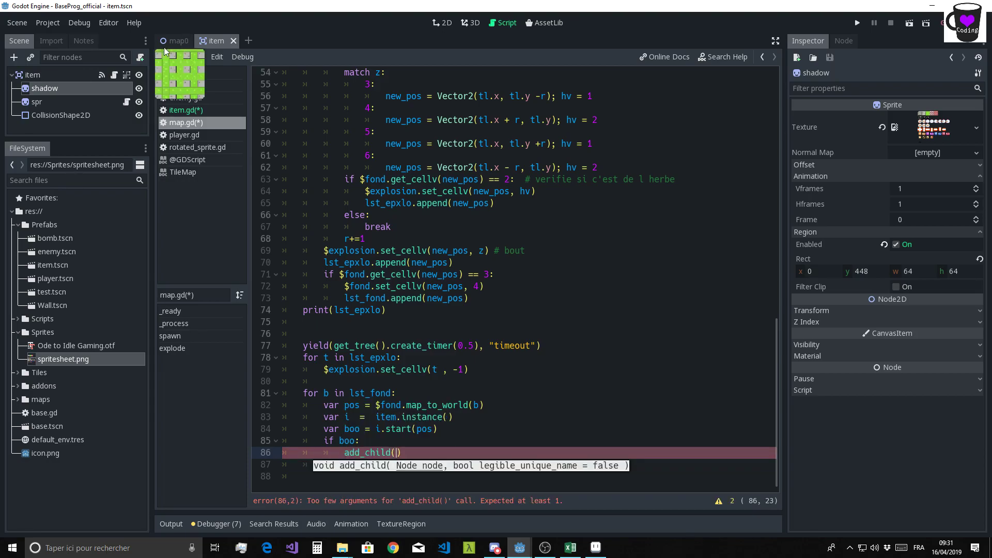
pyautogui.press('Escape')
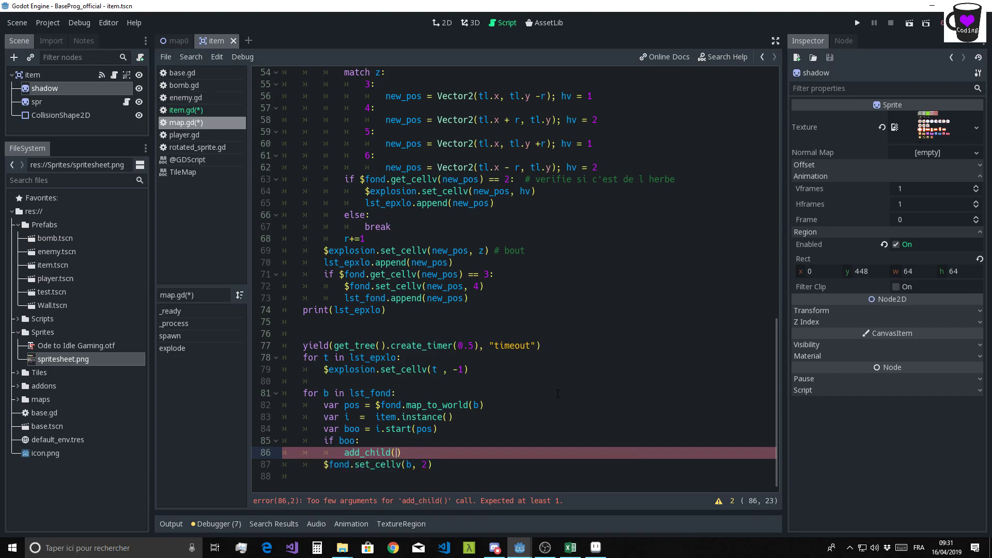
pyautogui.write('i')
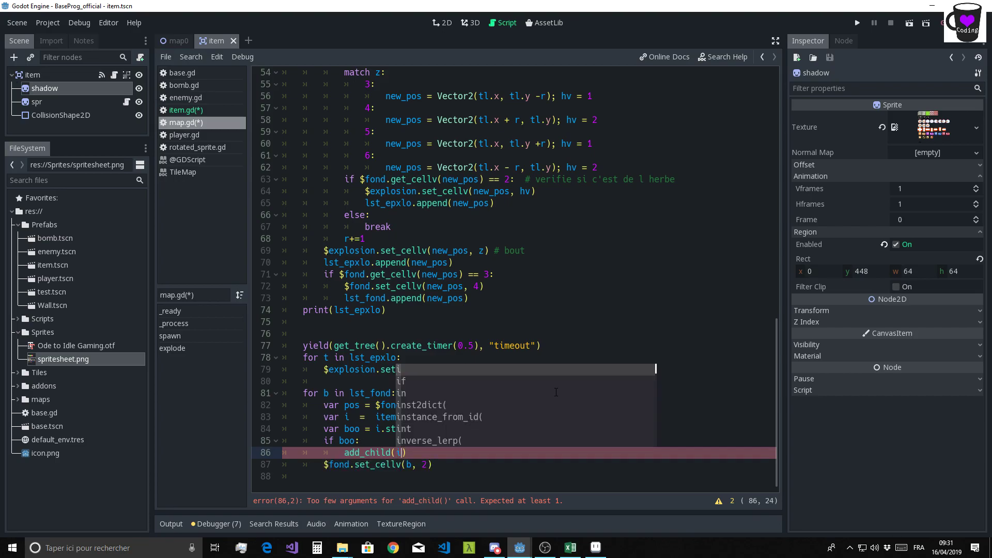
pyautogui.click(496, 274)
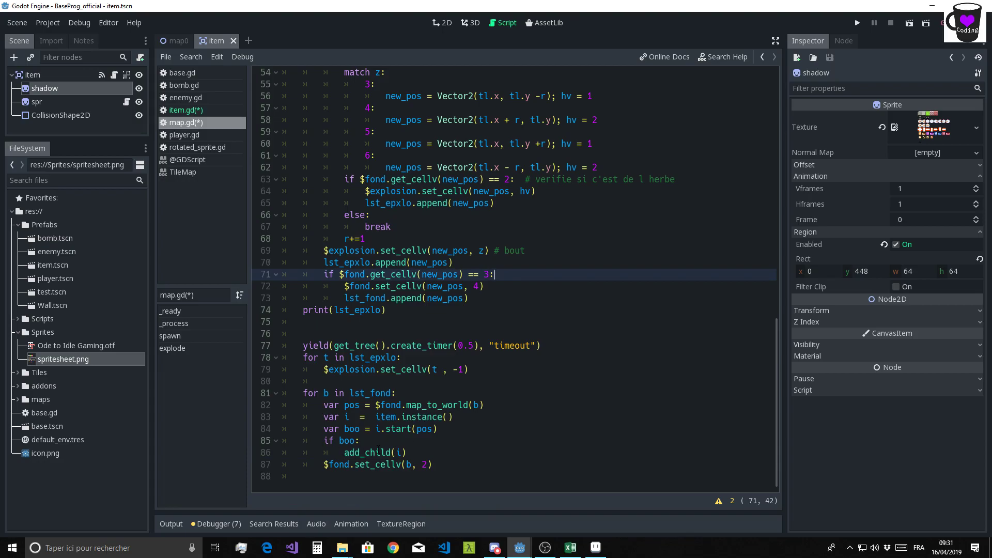
pyautogui.click(437, 453)
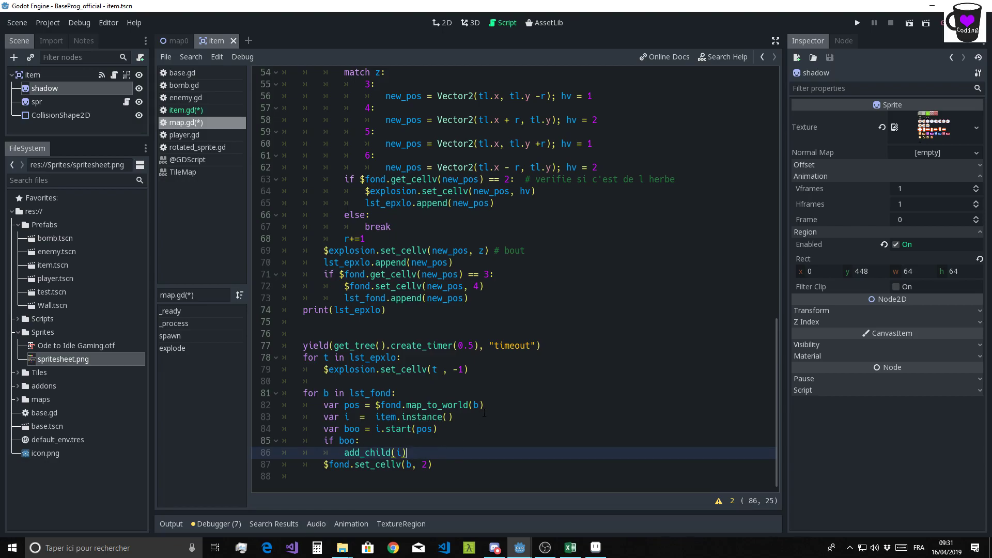
# Run the game and drop bombs to destroy nearby walls.
pyautogui.click(856, 23)
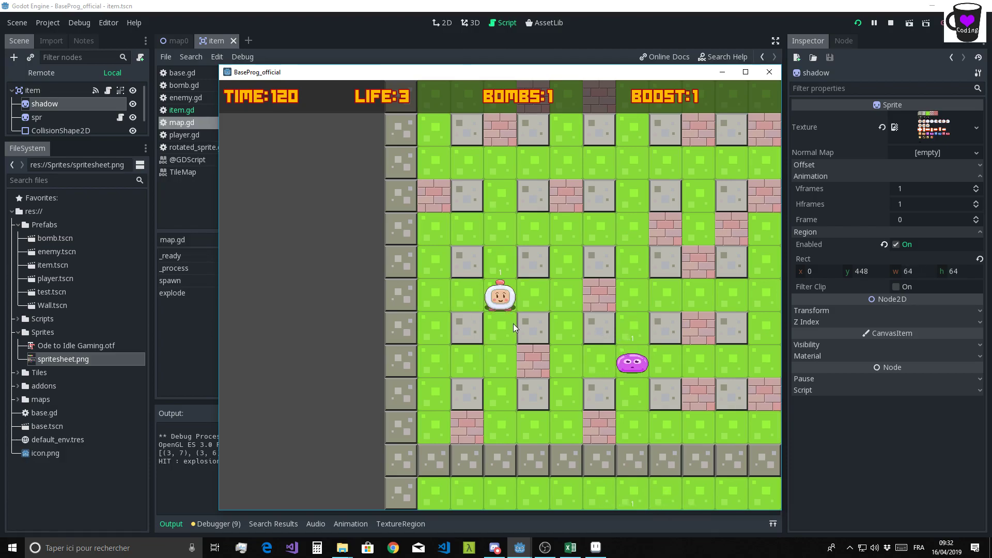
pyautogui.press('Up')
pyautogui.press('Right')
pyautogui.press('space')
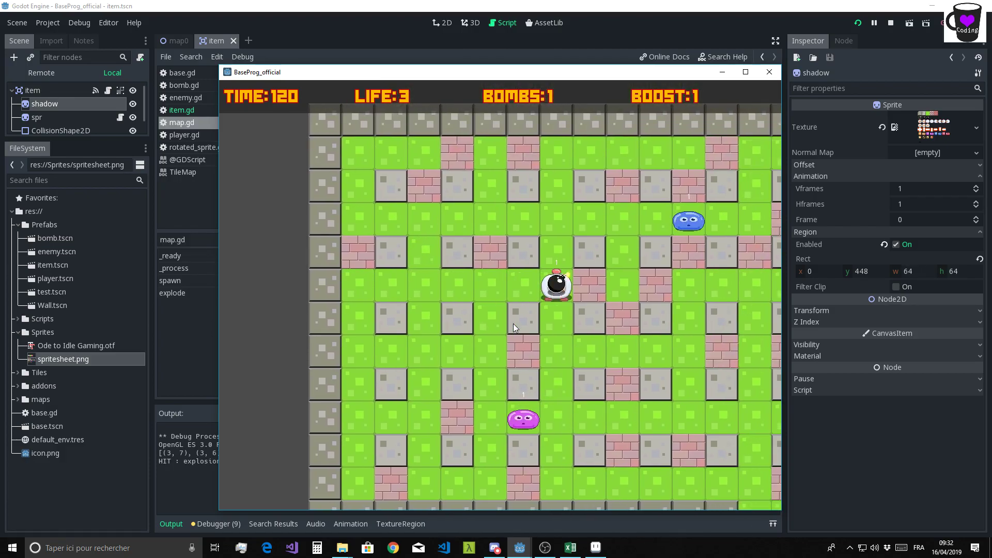
pyautogui.press('Down')
pyautogui.press('space')
pyautogui.press('Up')
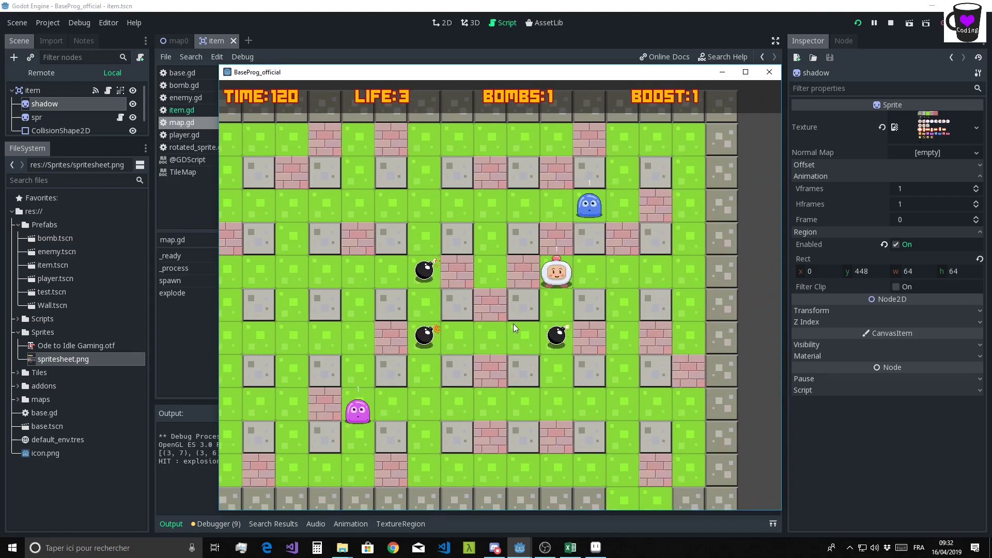
# Walk the player toward the revealed item pickups, then stop the game.
pyautogui.press('Right')
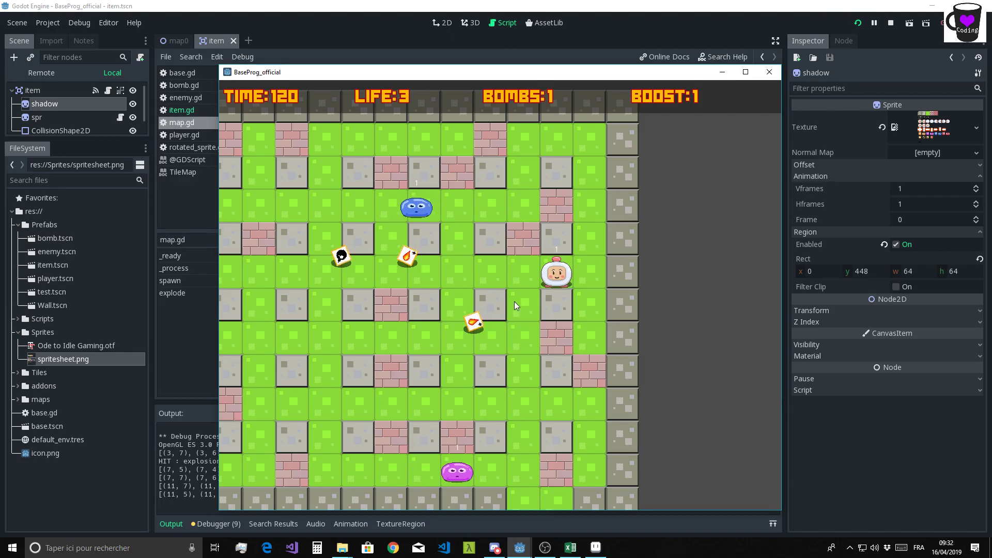
pyautogui.press('Left')
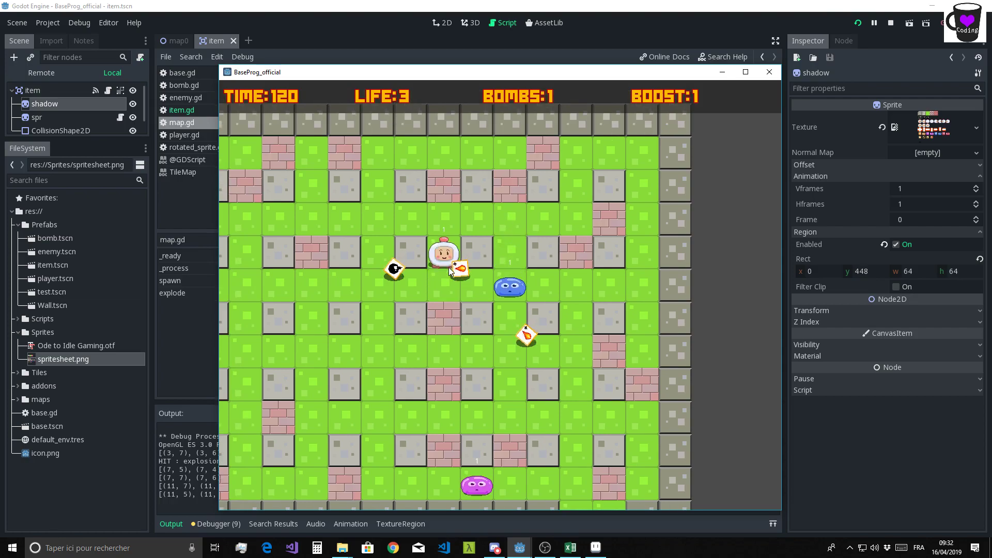
pyautogui.press('Up')
pyautogui.press('Right')
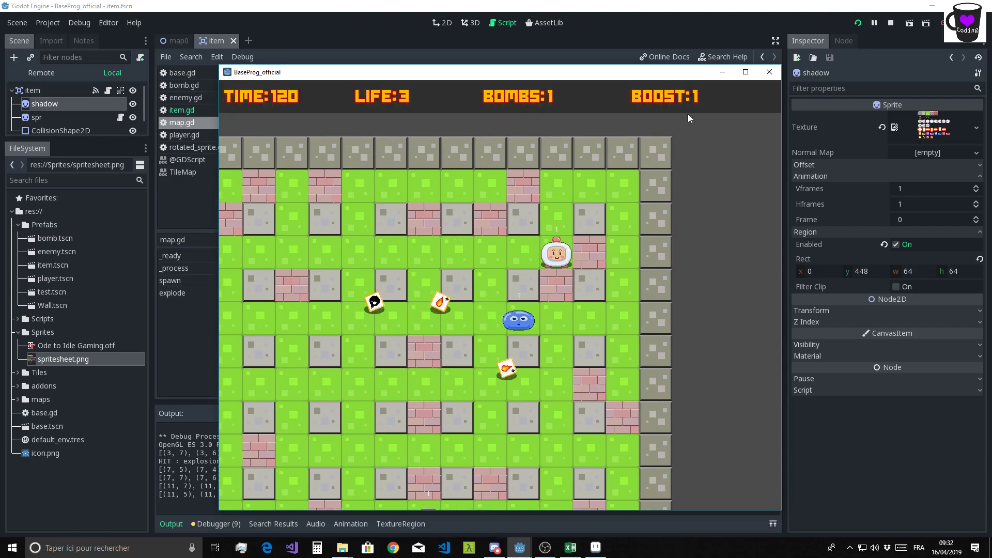
pyautogui.click(768, 72)
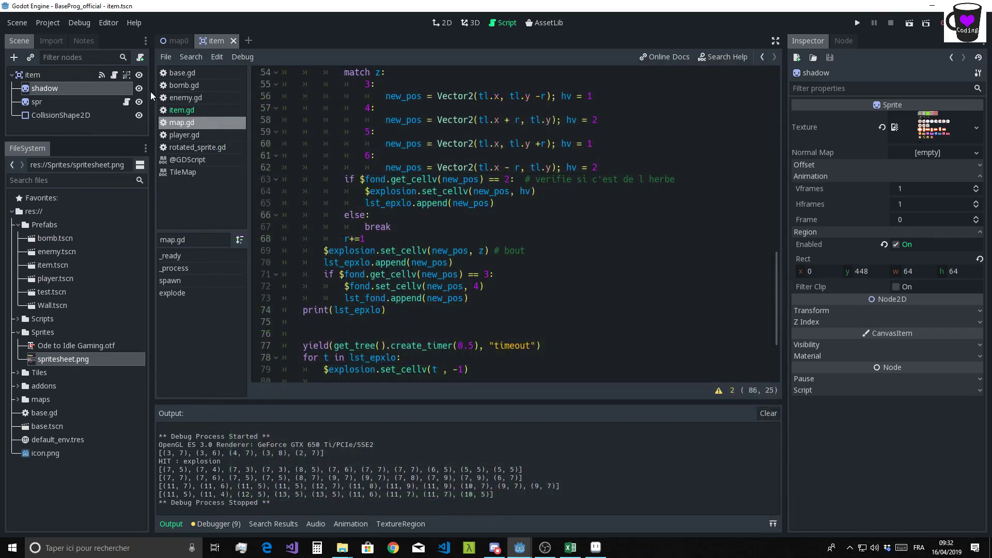
# Change item.gd line 11 to self.position = Vector2(pos.x + 32, pos.y + 32) and relaunch the game.
pyautogui.click(176, 110)
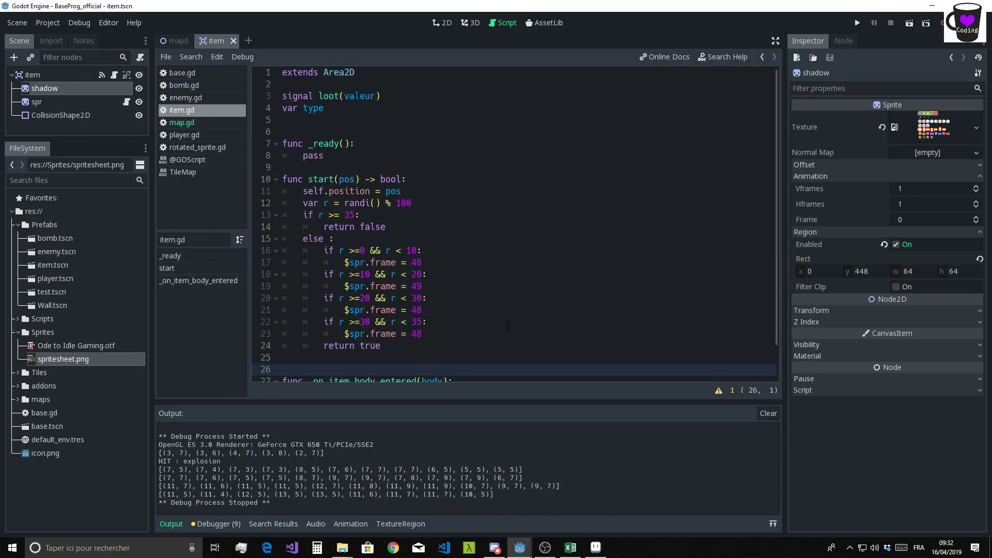
pyautogui.click(386, 191)
pyautogui.press('BackSpace')
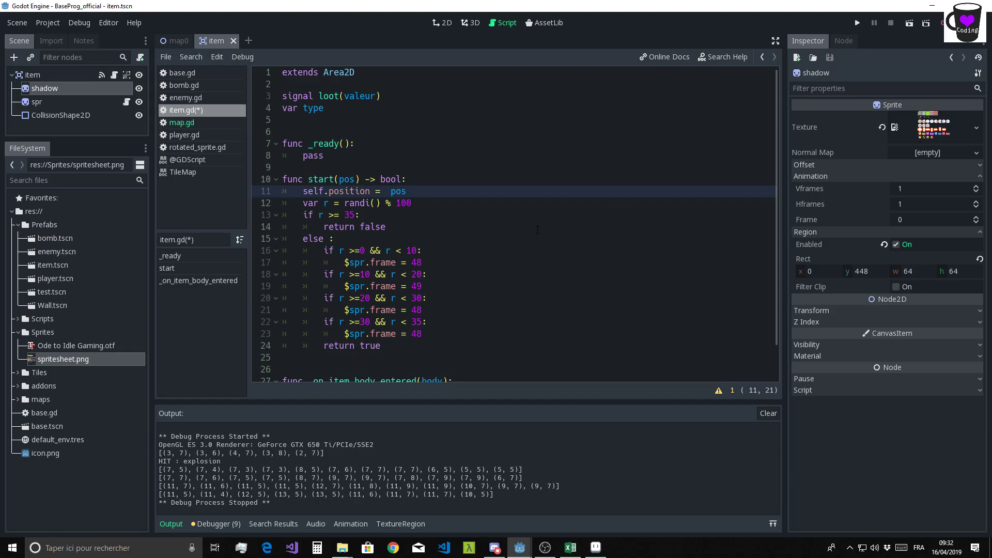
pyautogui.write('Ve')
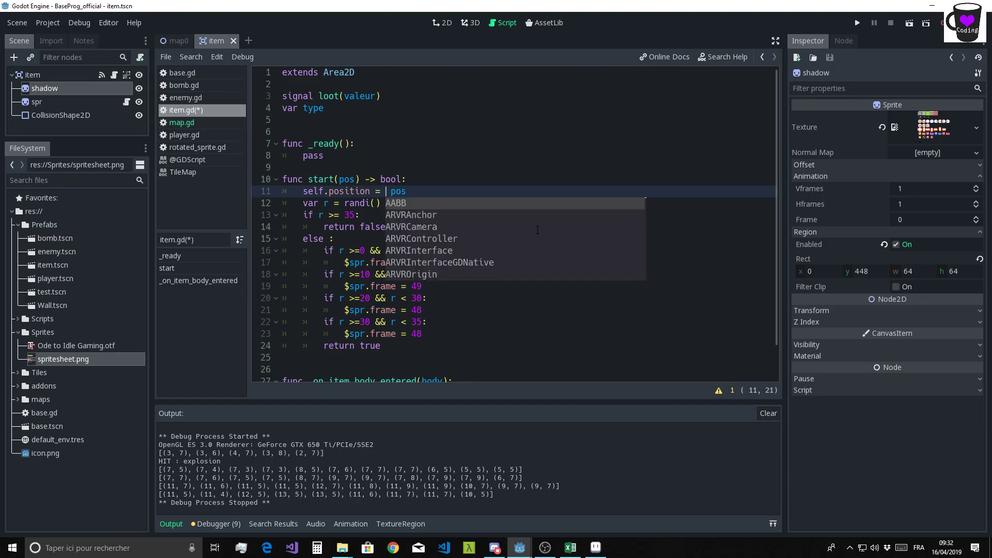
pyautogui.write('cto')
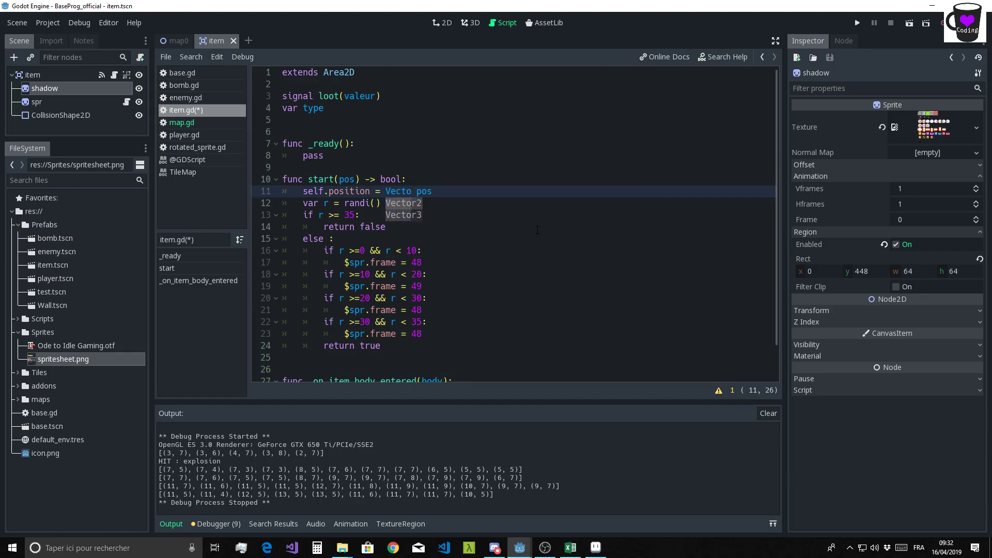
pyautogui.press('Return')
pyautogui.write('(')
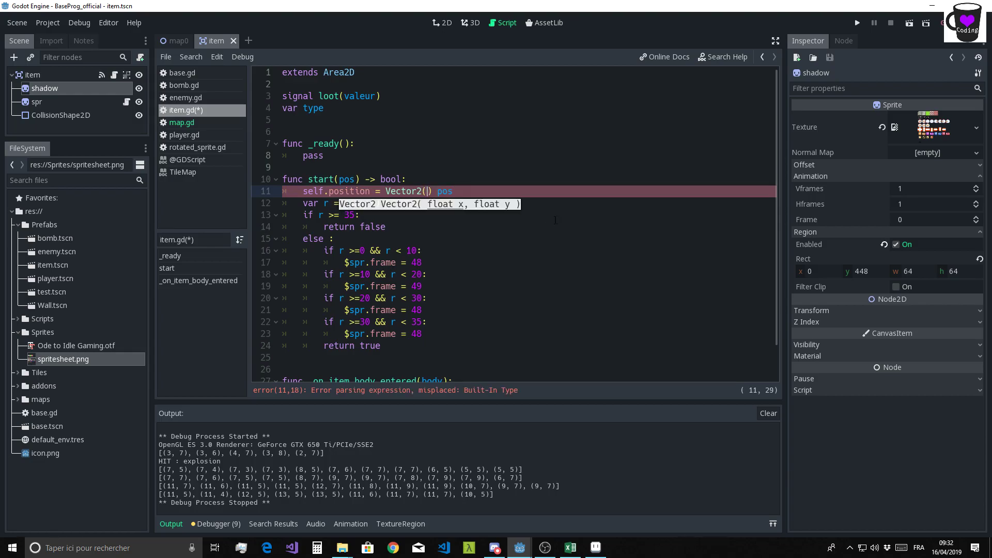
pyautogui.click(444, 190)
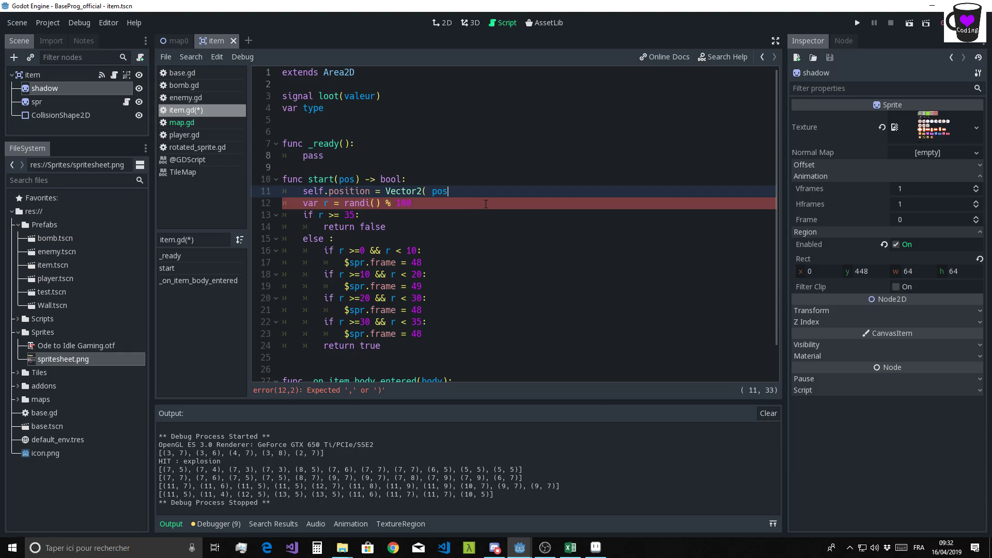
pyautogui.write('.x +32, po')
pyautogui.write(' s.')
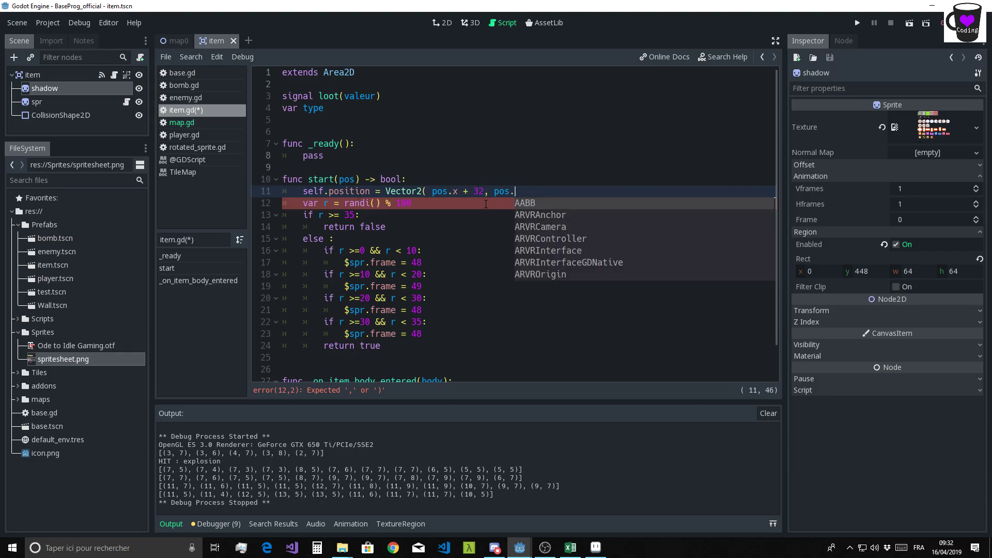
pyautogui.write('y + 3')
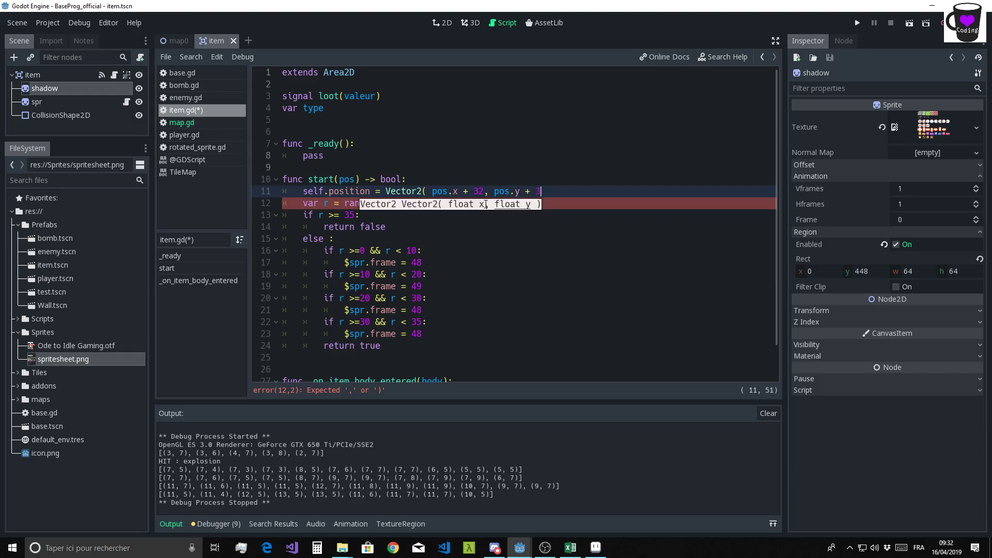
pyautogui.write(')')
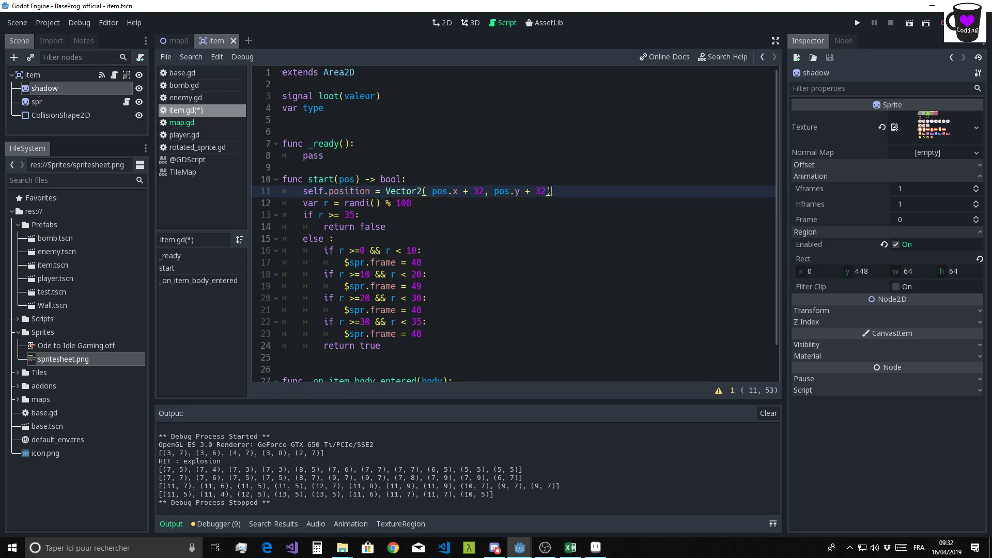
pyautogui.click(529, 263)
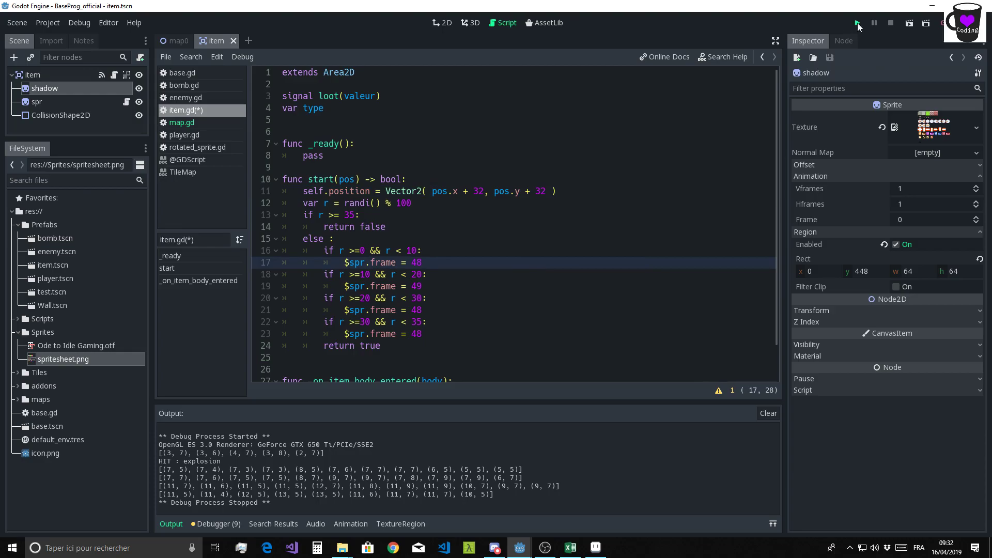
pyautogui.click(857, 23)
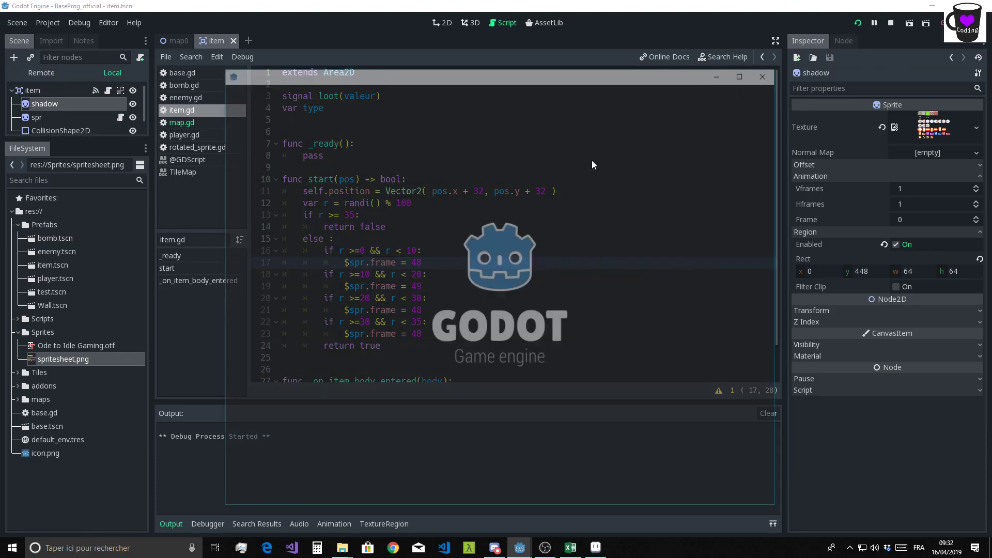
# Drop two bombs to blast walls and reveal power-ups.
pyautogui.press('Right')
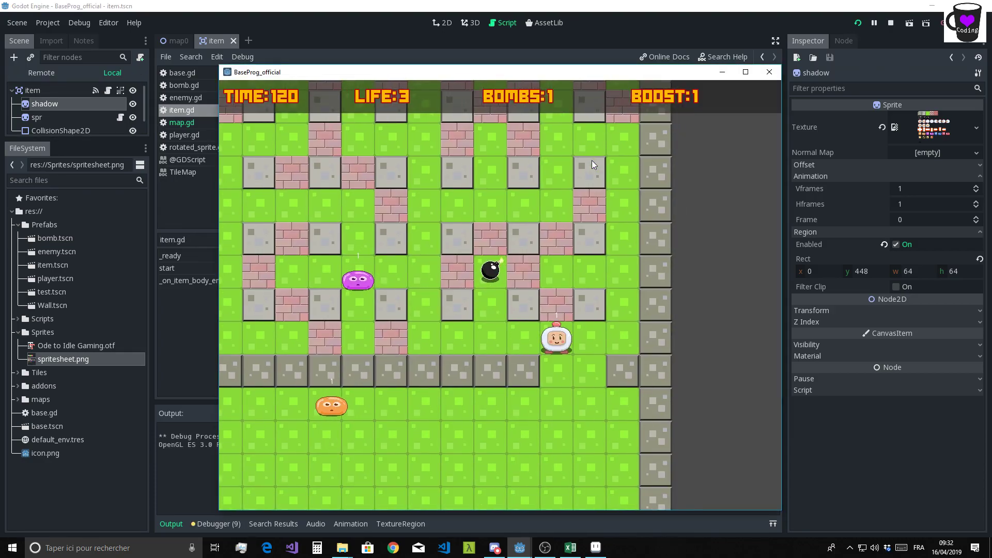
pyautogui.press('space')
pyautogui.press('Up')
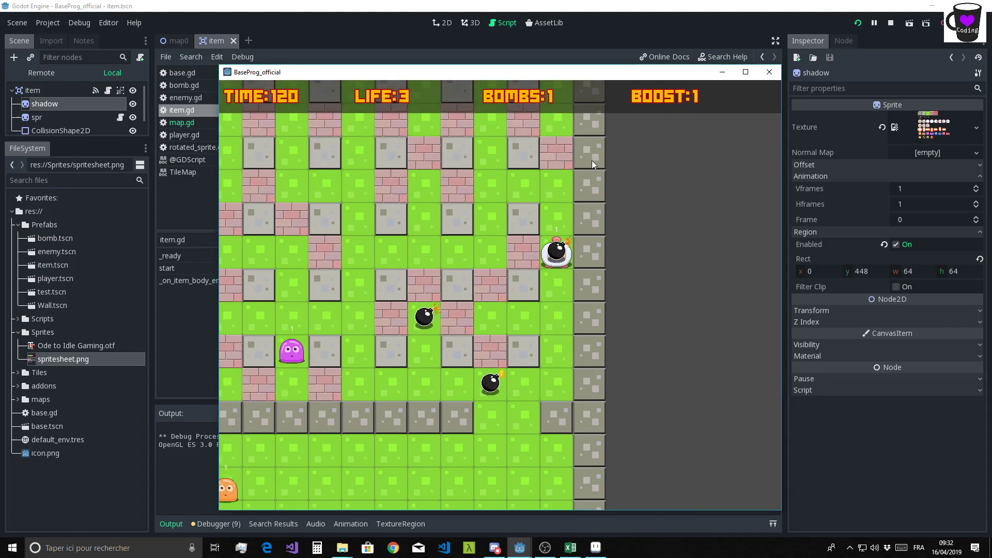
pyautogui.press('space')
pyautogui.press('Left')
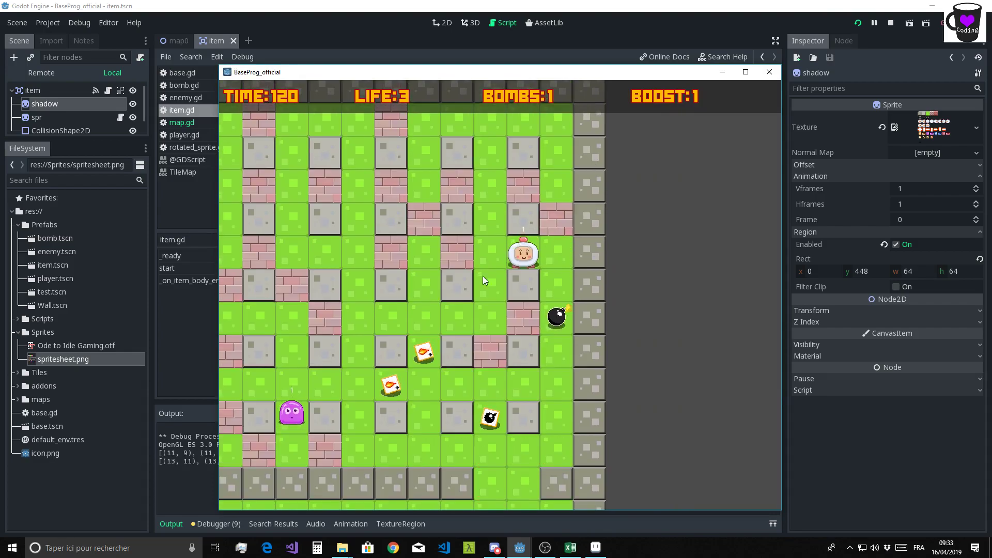
# Walk over the fire and bomb power-ups, then stop the game.
pyautogui.press('Left')
pyautogui.press('Down')
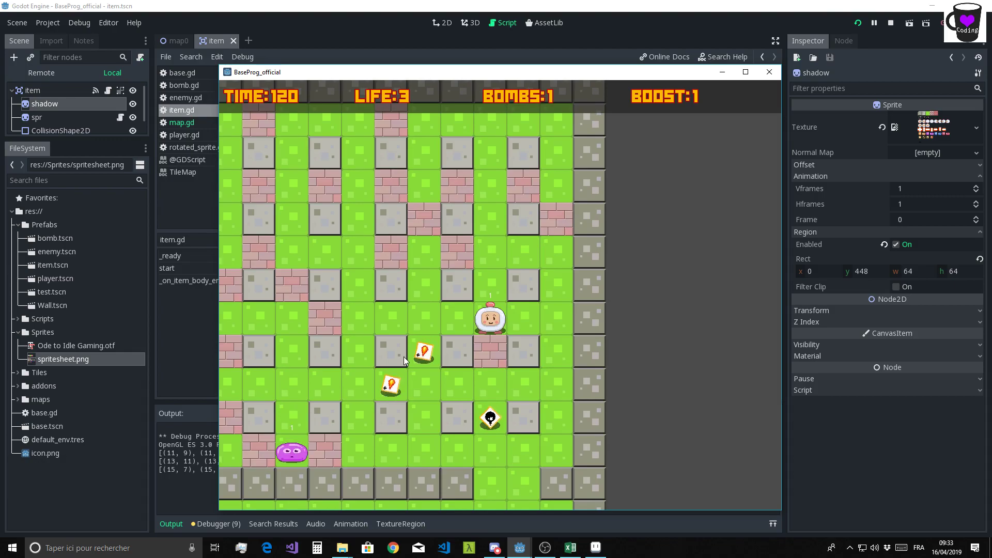
pyautogui.press('Left')
pyautogui.press('Down')
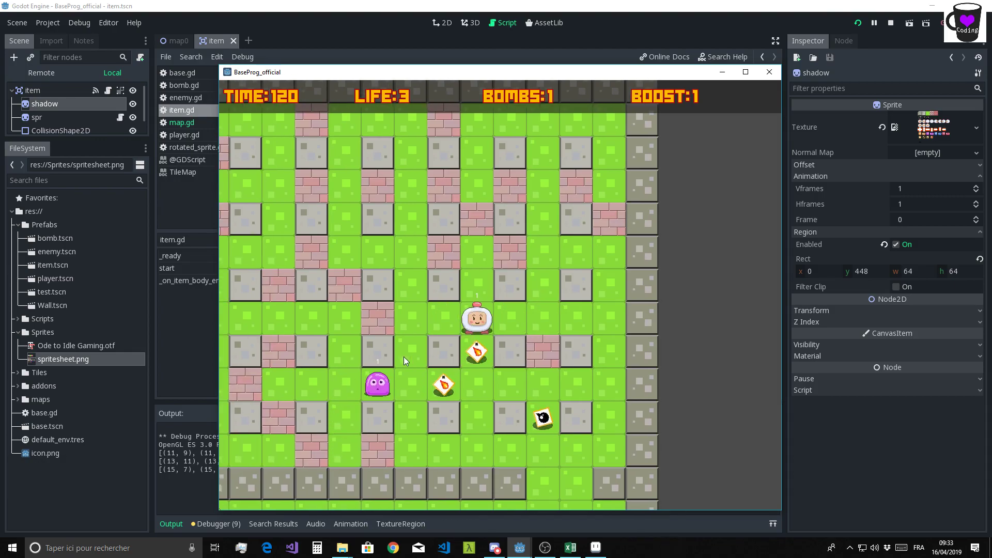
pyautogui.press('Down')
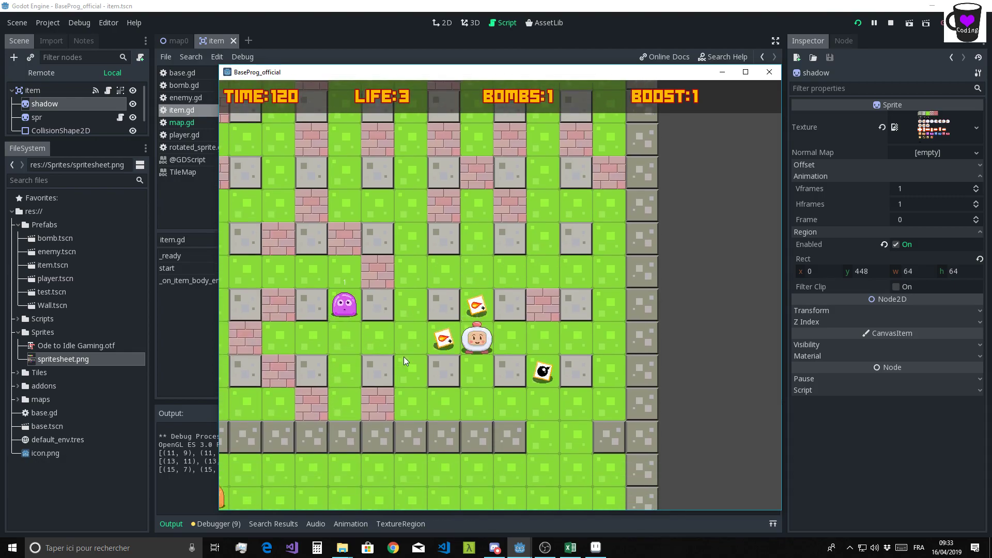
pyautogui.press('Right')
pyautogui.press('Right')
pyautogui.press('Down')
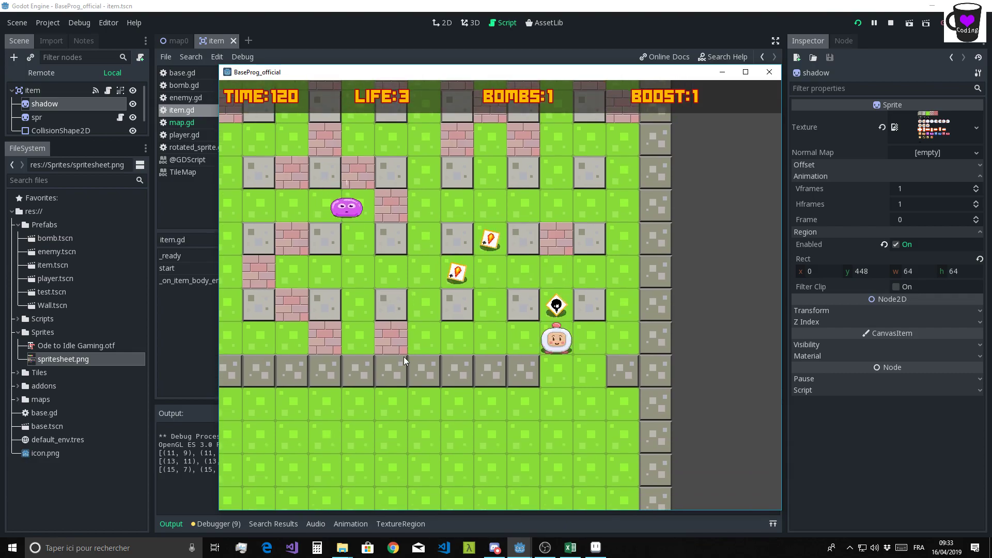
pyautogui.press('Up')
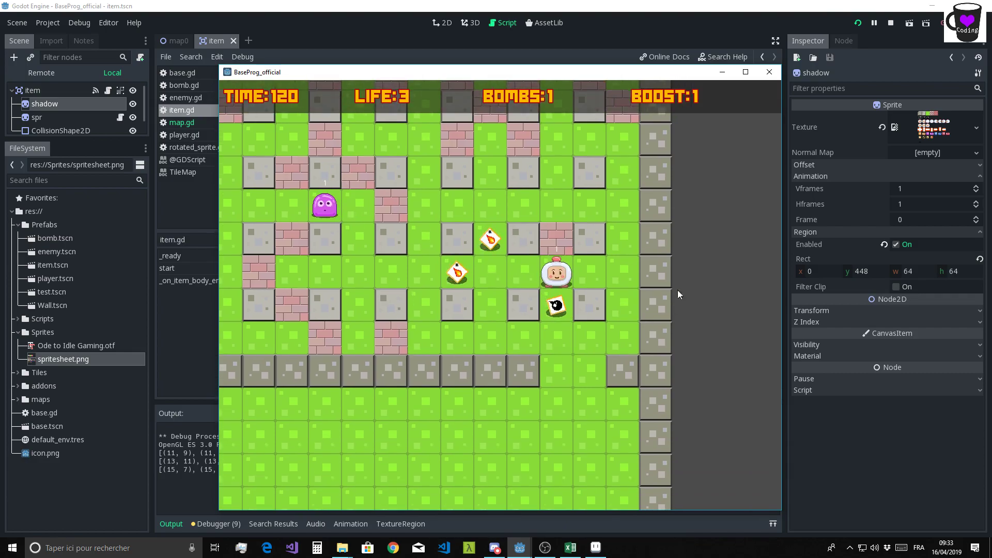
pyautogui.click(768, 72)
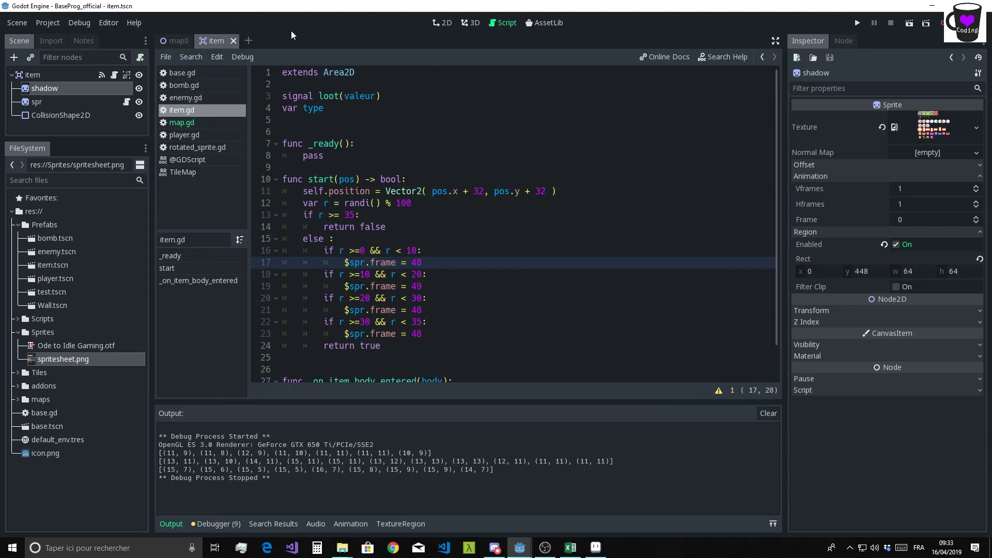
# Select the item scene's root Area2D in the 2D view and review its collision layer names.
pyautogui.click(441, 23)
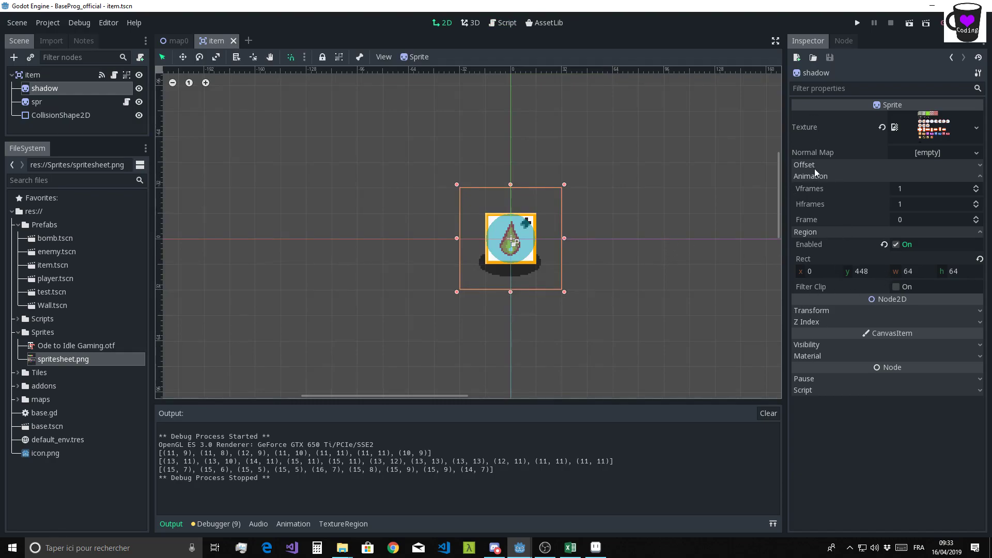
pyautogui.click(30, 75)
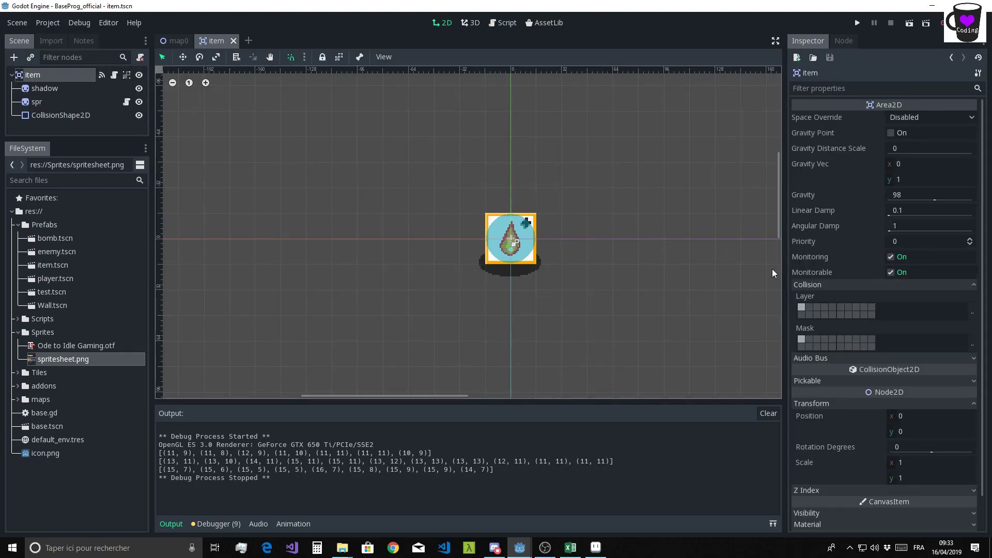
pyautogui.click(972, 313)
pyautogui.click(892, 318)
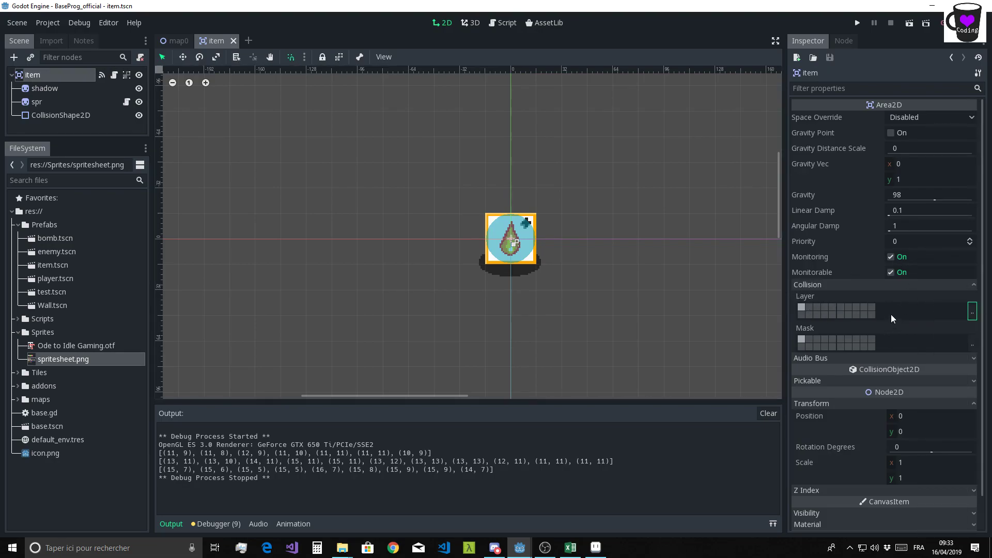
pyautogui.click(48, 22)
# Name 2D physics Layer 6 'items' in Project Settings.
pyautogui.click(47, 38)
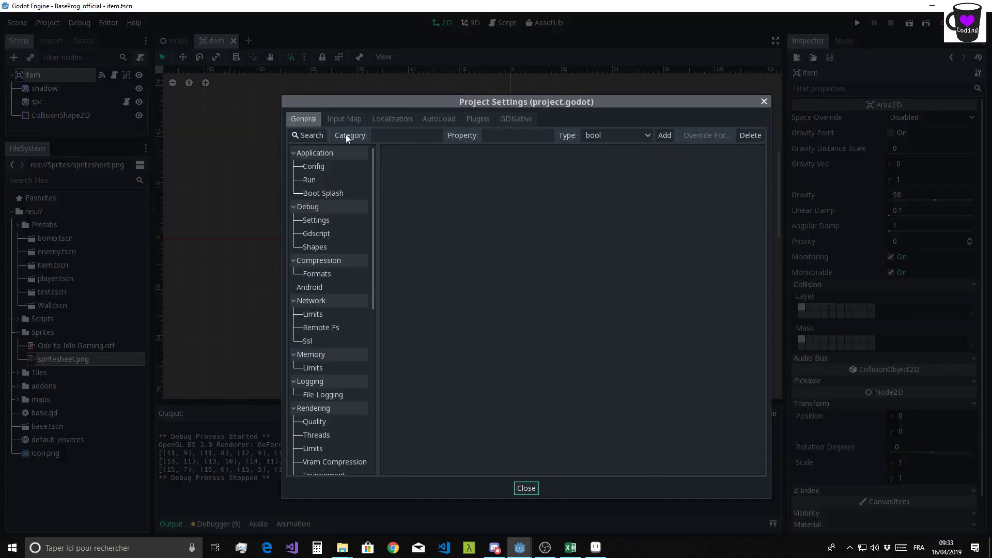
pyautogui.moveTo(370, 216); pyautogui.dragTo(388, 401)
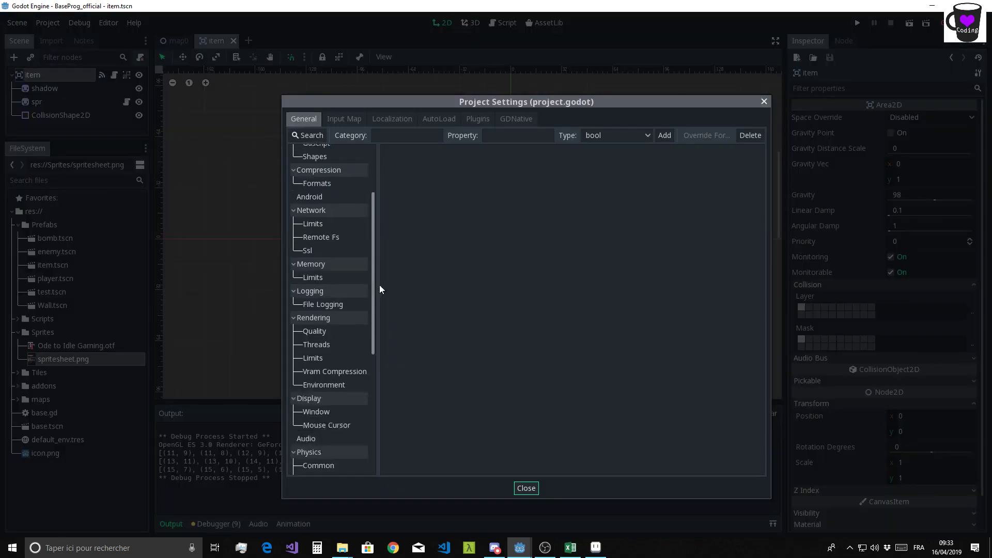
pyautogui.click(321, 393)
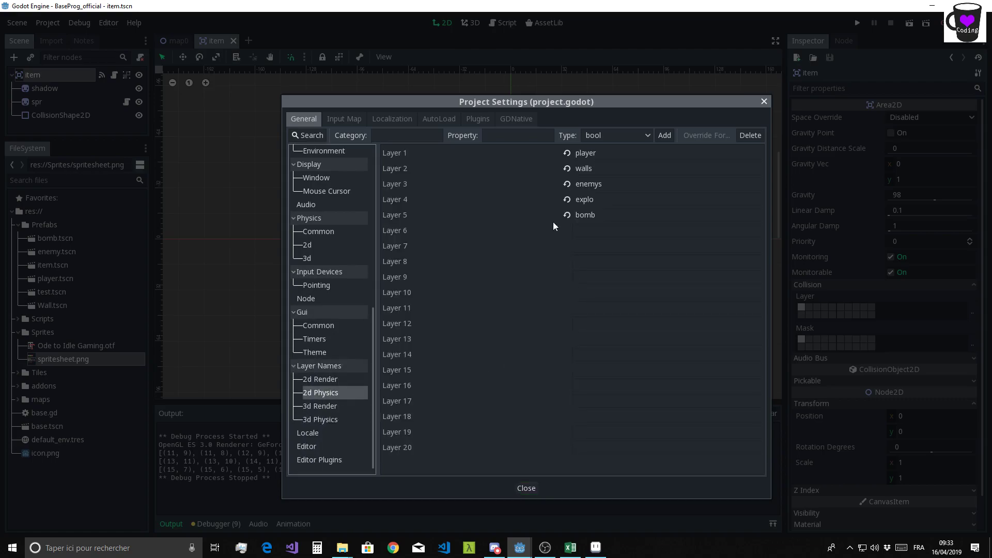
pyautogui.click(584, 232)
pyautogui.write('ite')
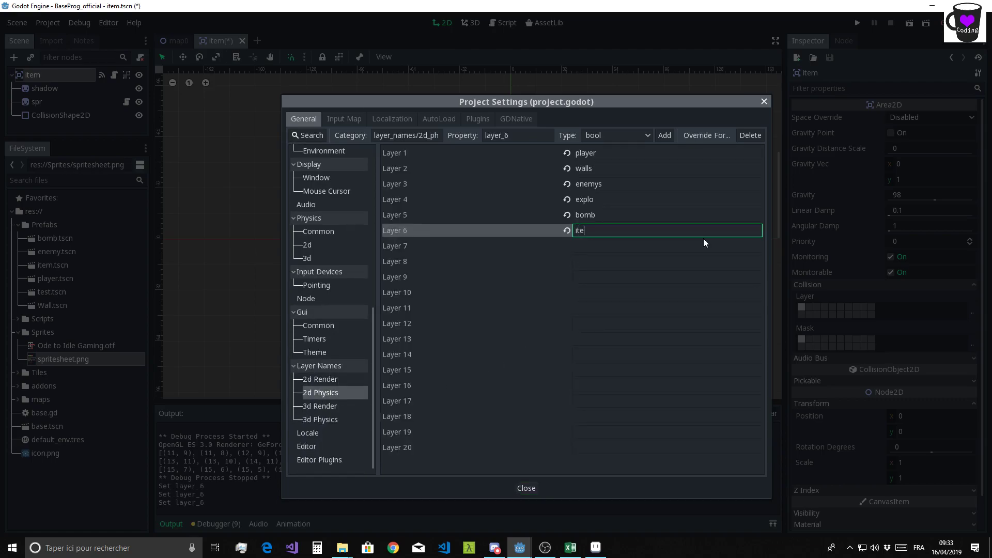
pyautogui.write('ms')
pyautogui.press('Return')
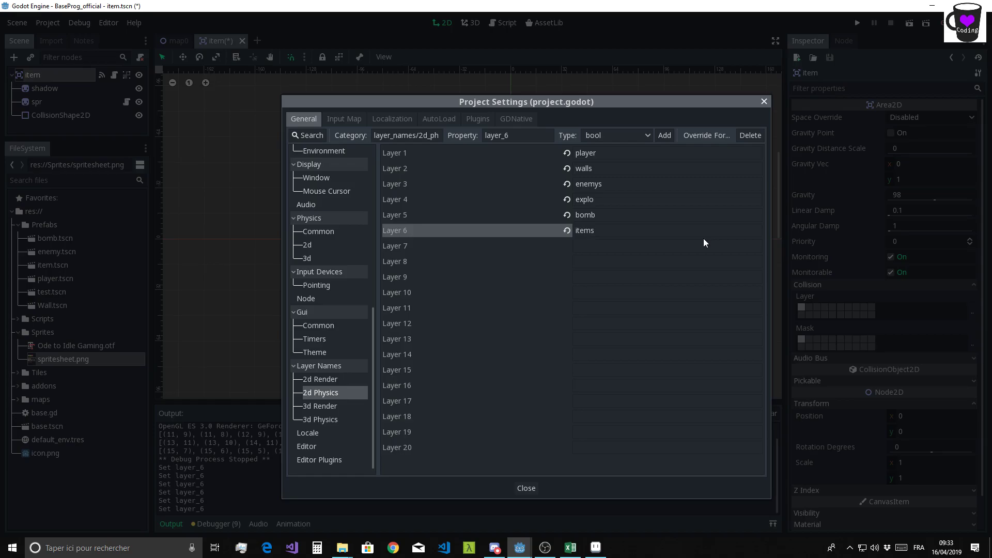
pyautogui.click(526, 487)
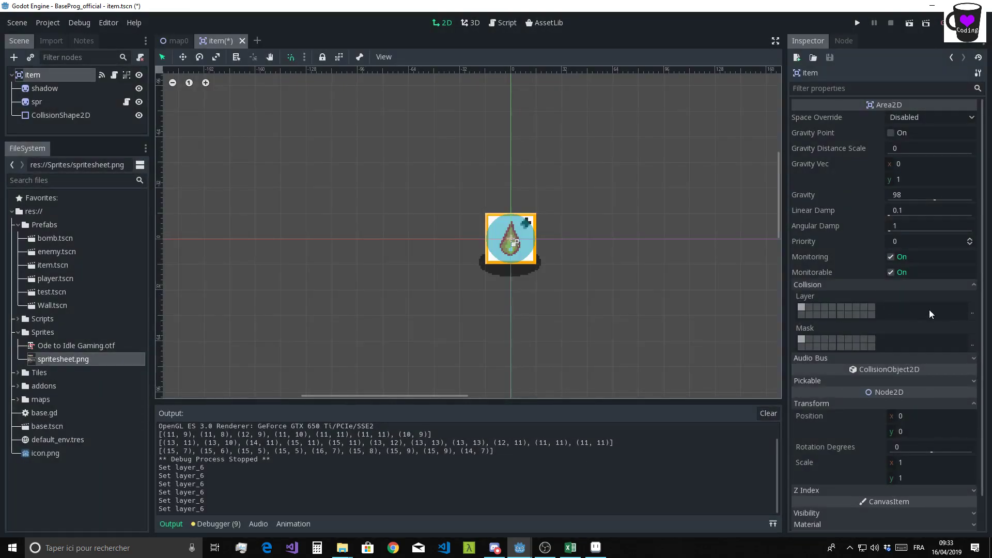
# Check the item's collision layer list and confirm the Layer 6 name in Project Settings.
pyautogui.click(971, 314)
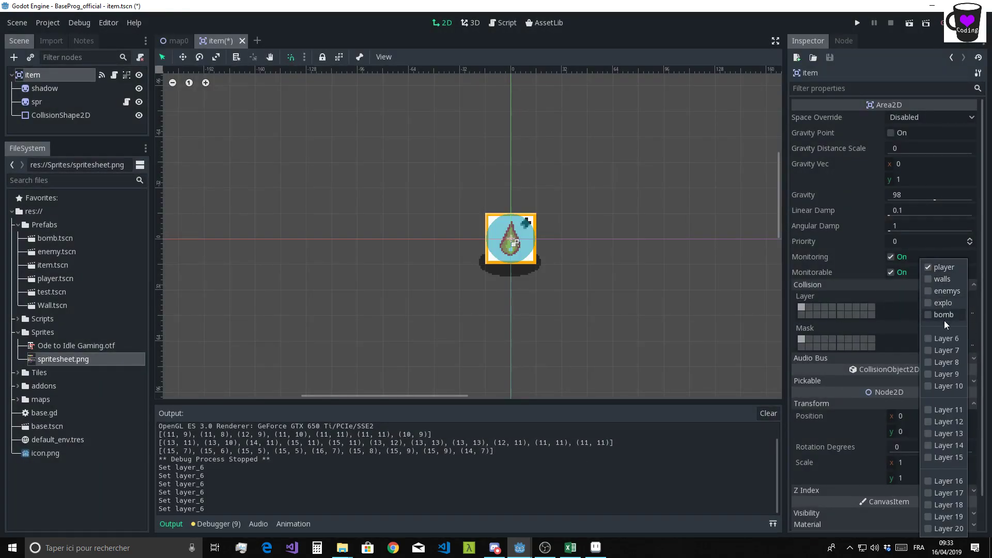
pyautogui.click(276, 199)
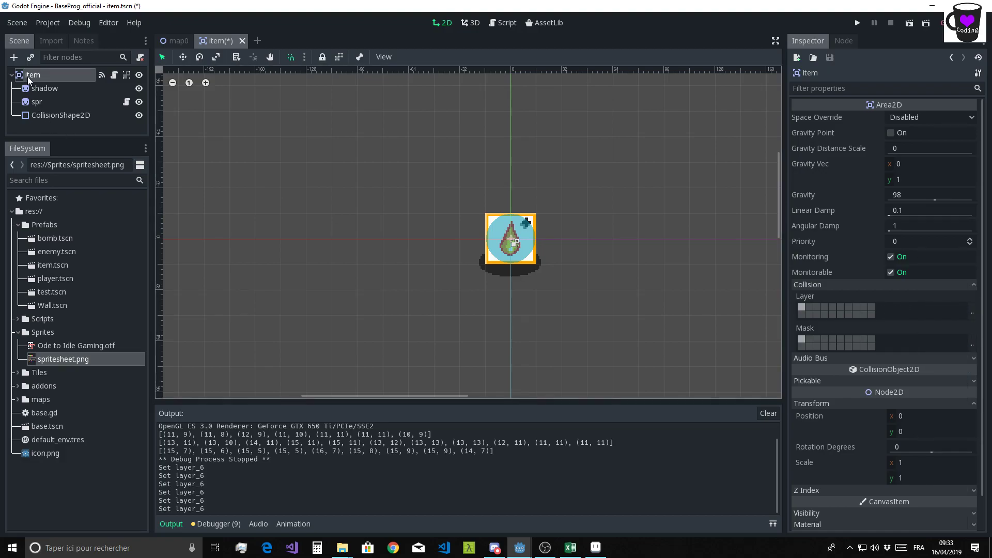
pyautogui.click(971, 314)
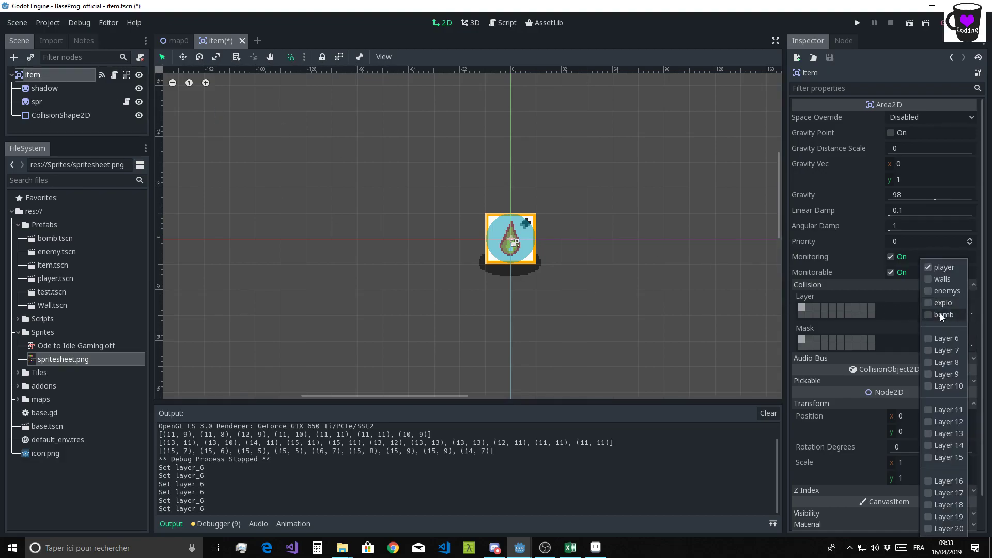
pyautogui.click(598, 221)
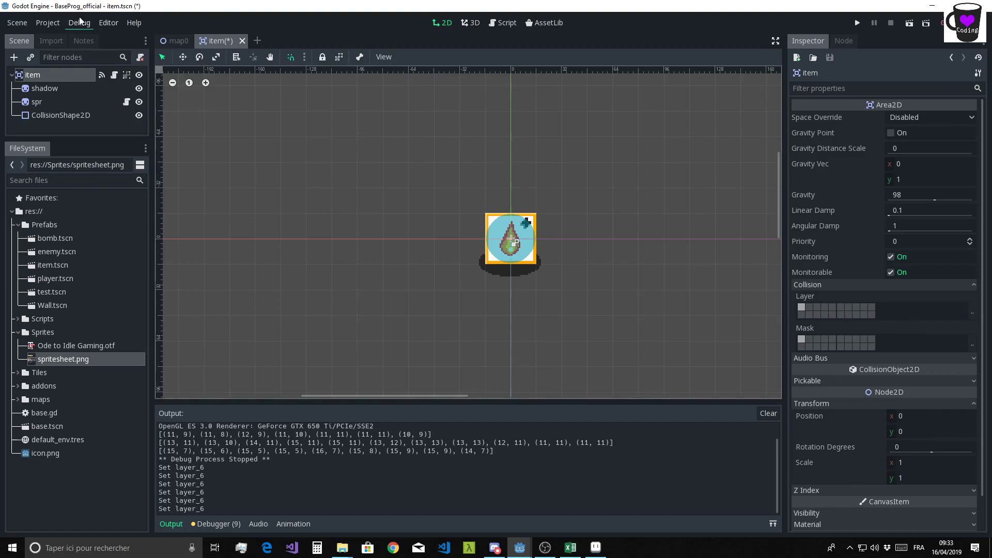
pyautogui.click(47, 23)
pyautogui.click(67, 38)
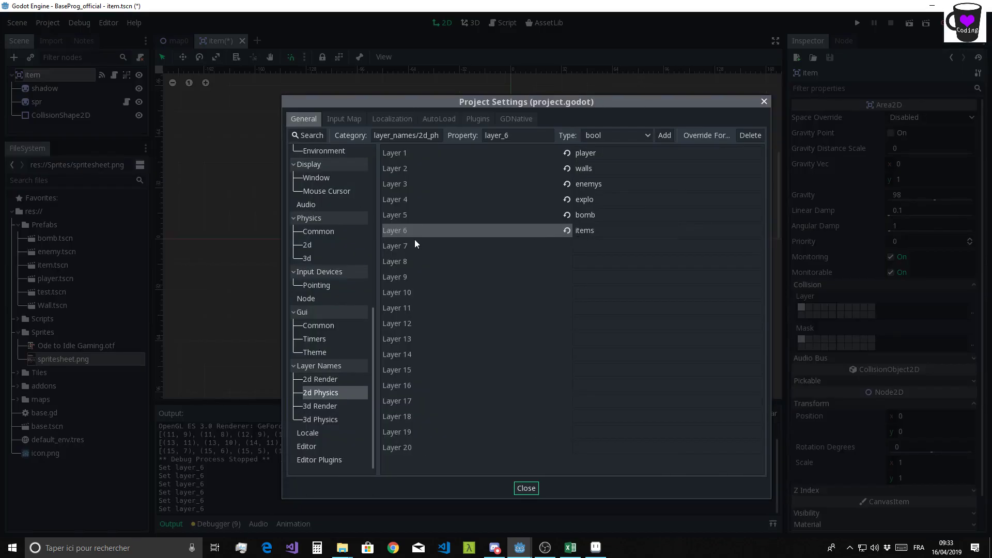
pyautogui.click(605, 235)
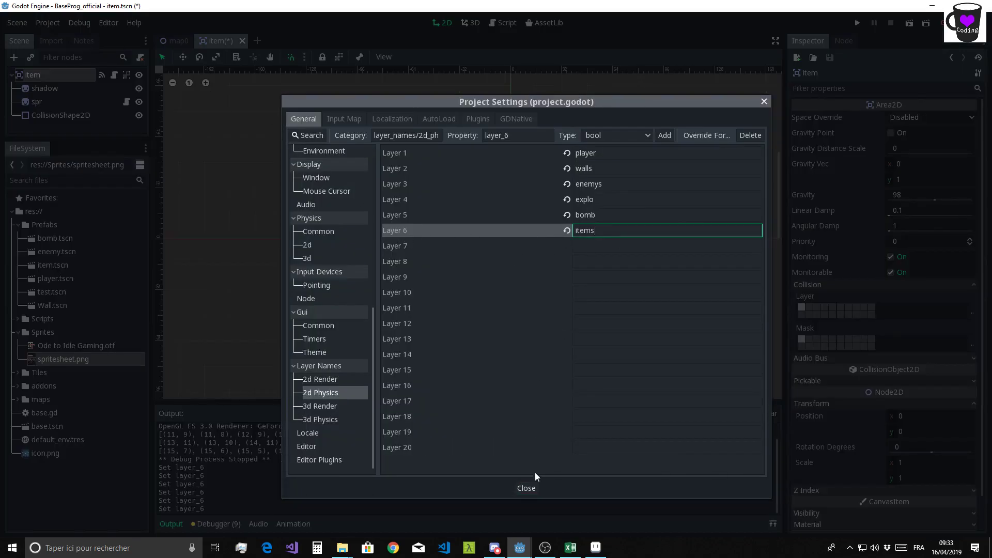
pyautogui.click(529, 488)
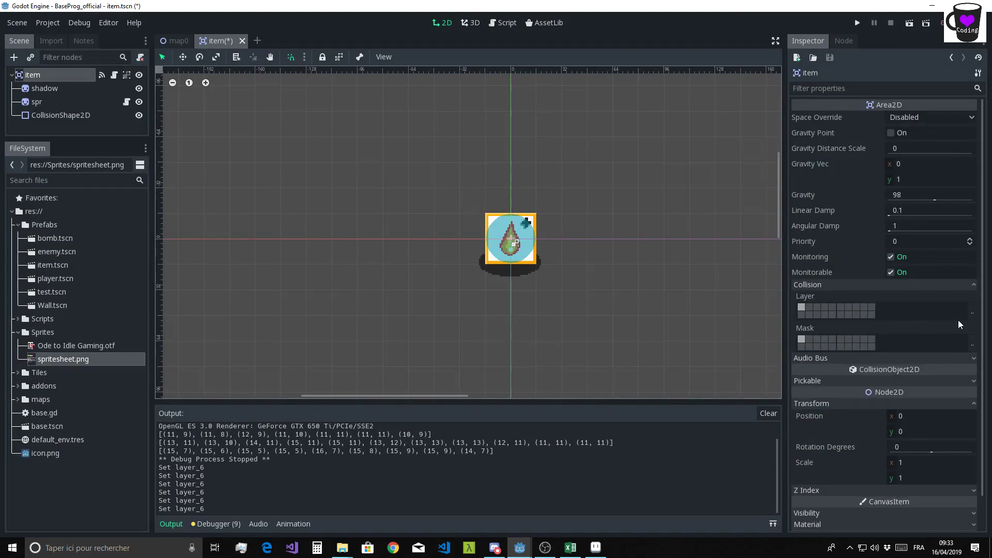
# Put the item on the items collision layer and save the item scene.
pyautogui.click(971, 313)
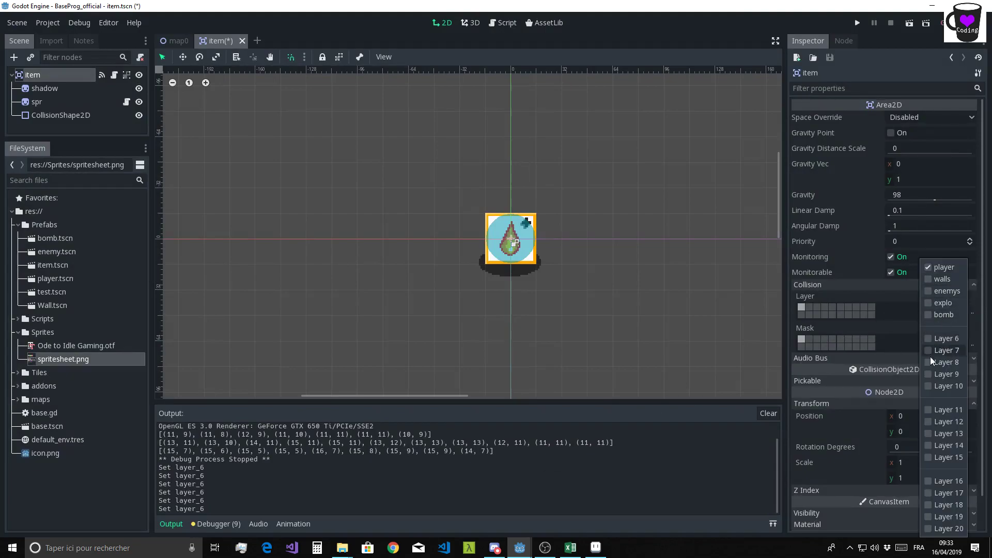
pyautogui.click(928, 338)
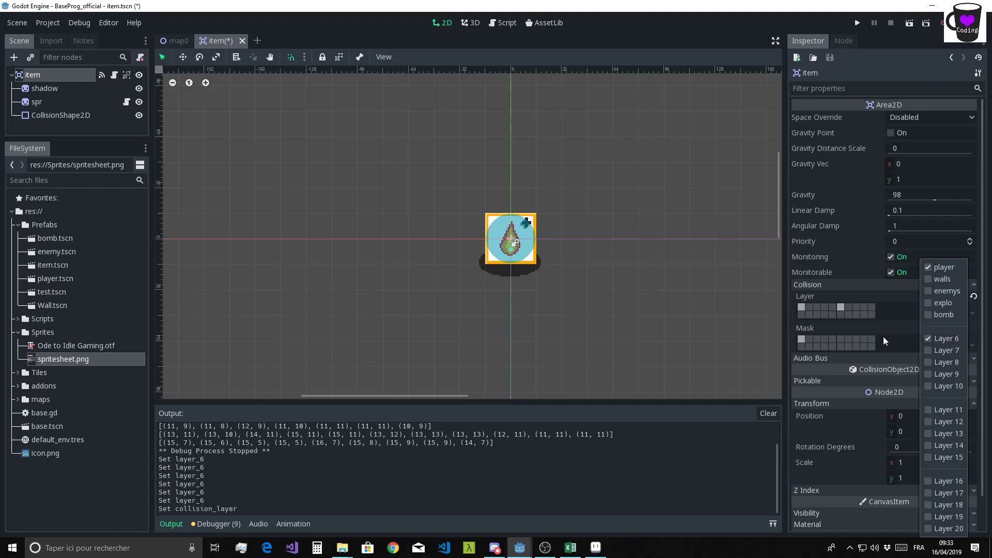
pyautogui.click(900, 321)
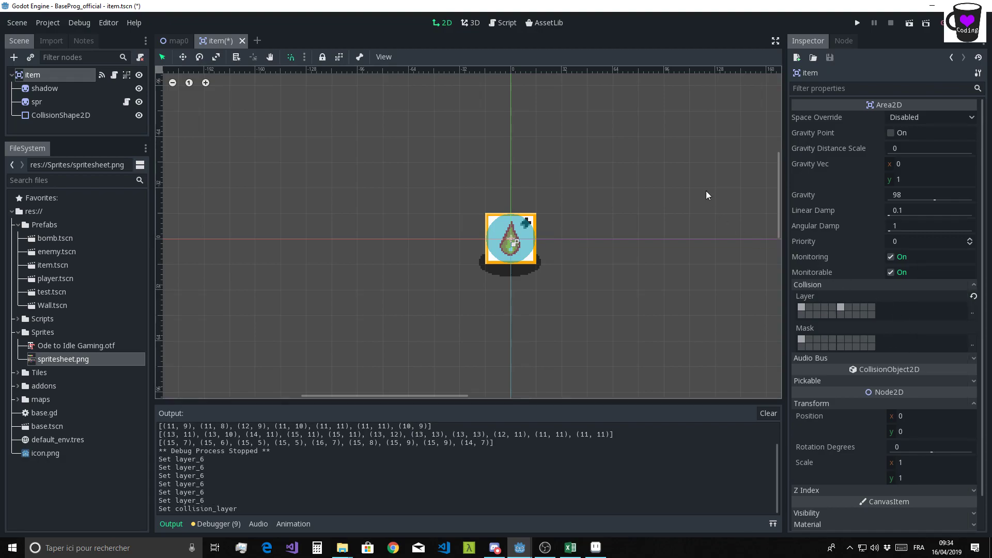
pyautogui.hotkey('ctrl', 's')
pyautogui.click(971, 313)
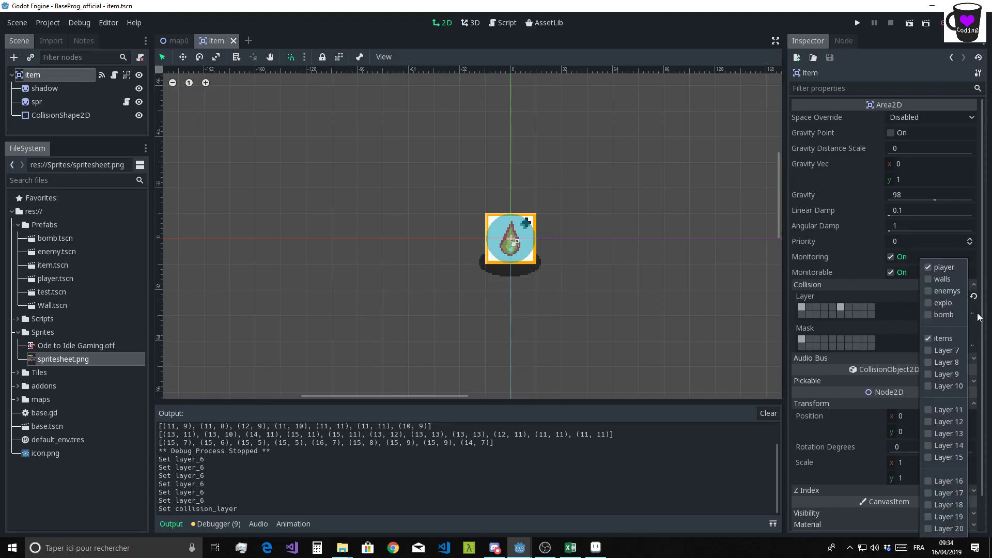
pyautogui.click(903, 313)
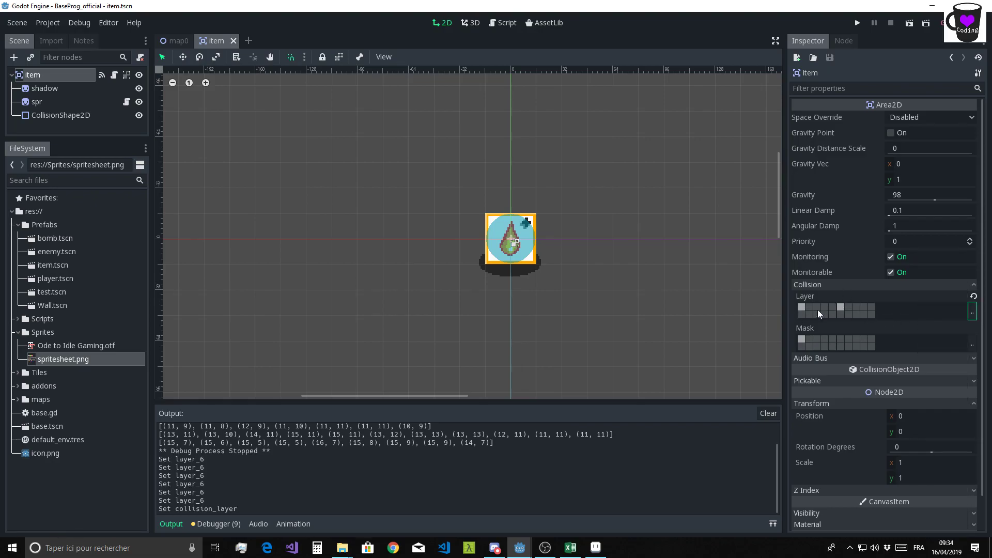
# Take the item off the player layer and untick player in its collision mask.
pyautogui.click(969, 313)
pyautogui.click(943, 267)
pyautogui.click(892, 316)
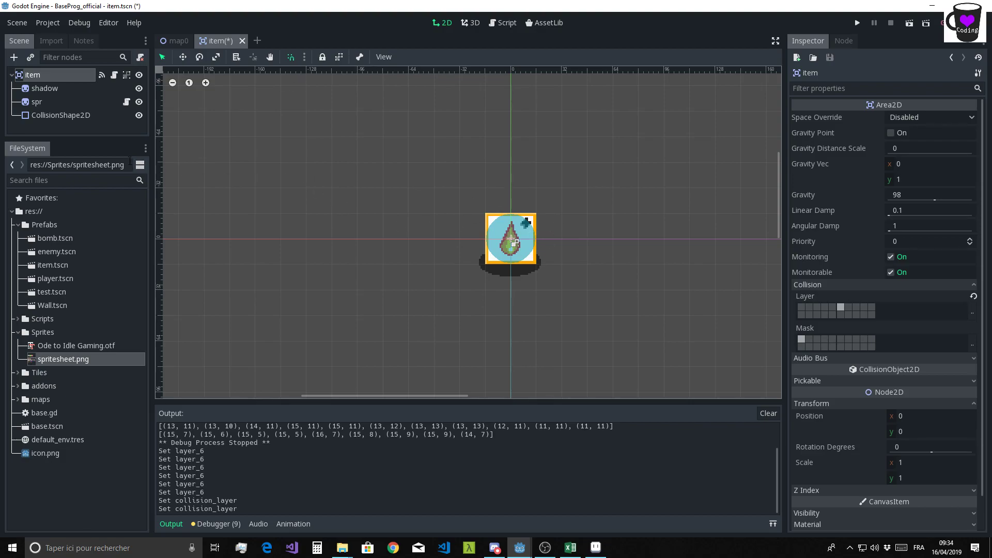
pyautogui.click(972, 344)
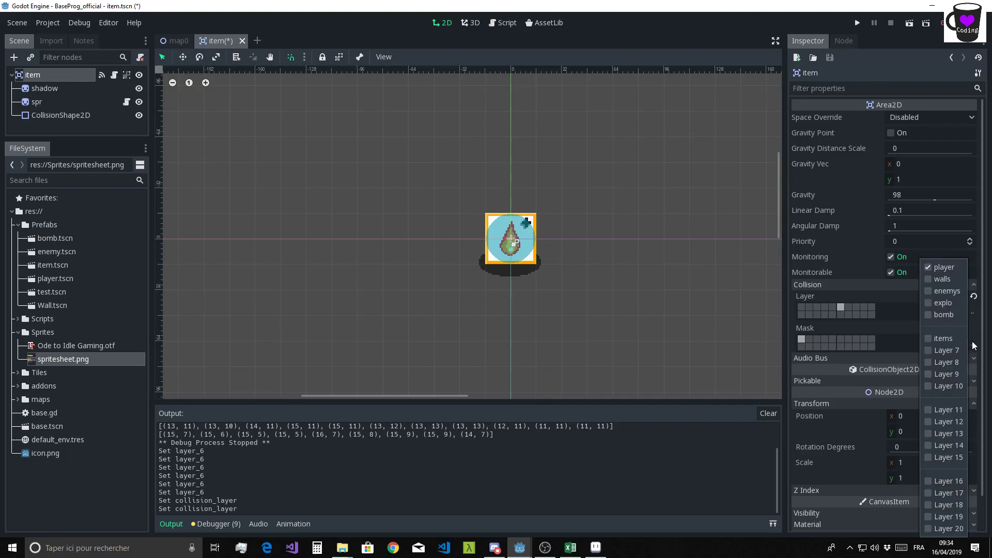
pyautogui.click(928, 268)
pyautogui.click(890, 345)
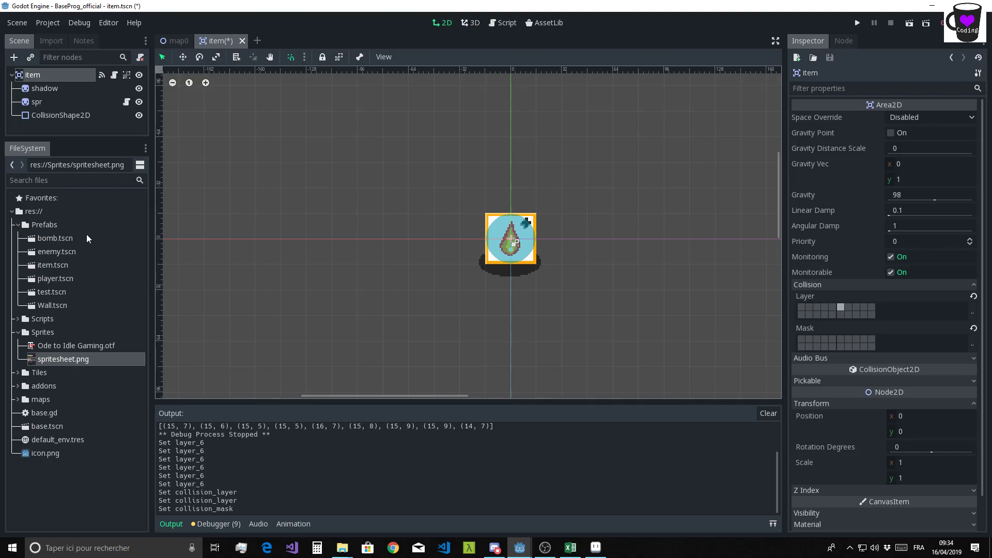
pyautogui.click(50, 282)
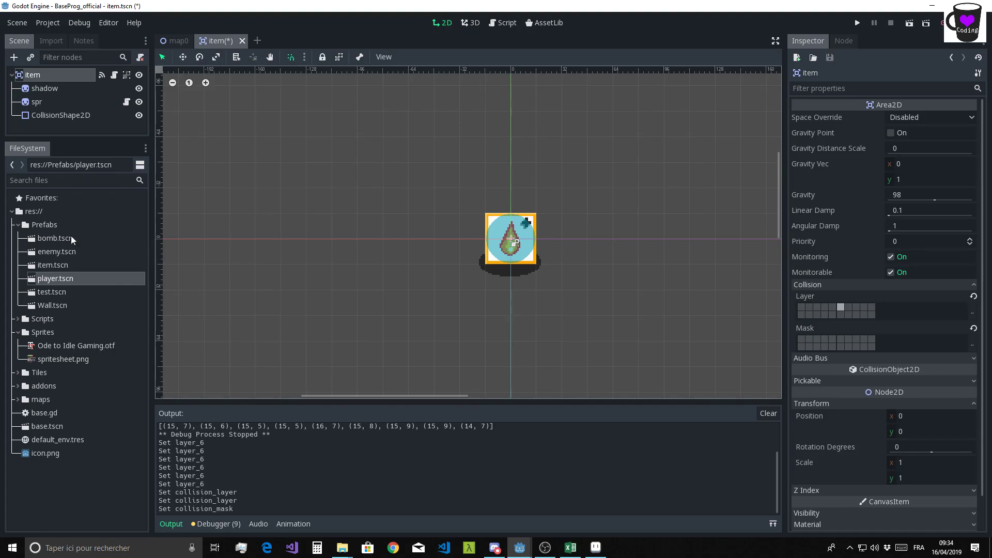
# Open player.tscn and tick items in the hitbox node's collision mask.
pyautogui.doubleClick(54, 279)
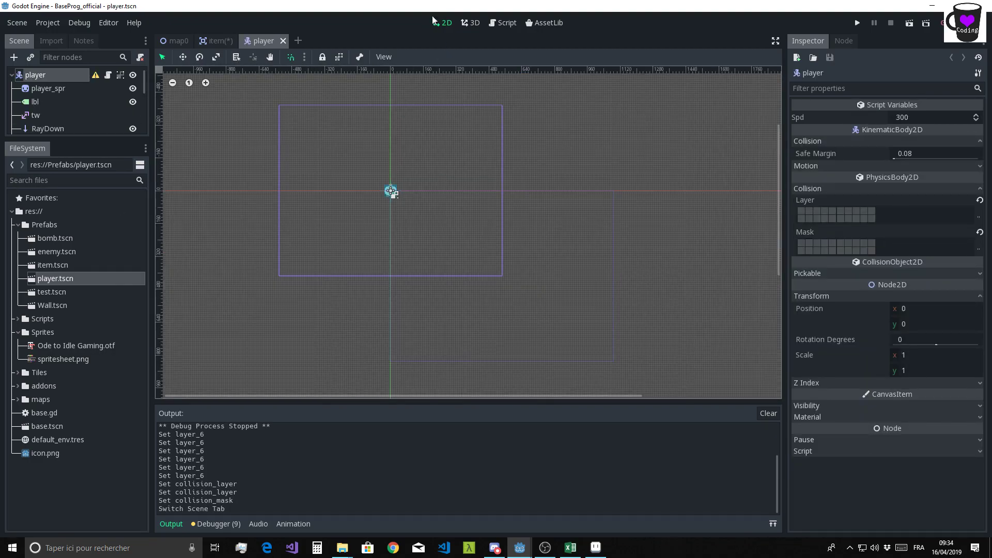
pyautogui.moveTo(82, 139); pyautogui.dragTo(71, 297)
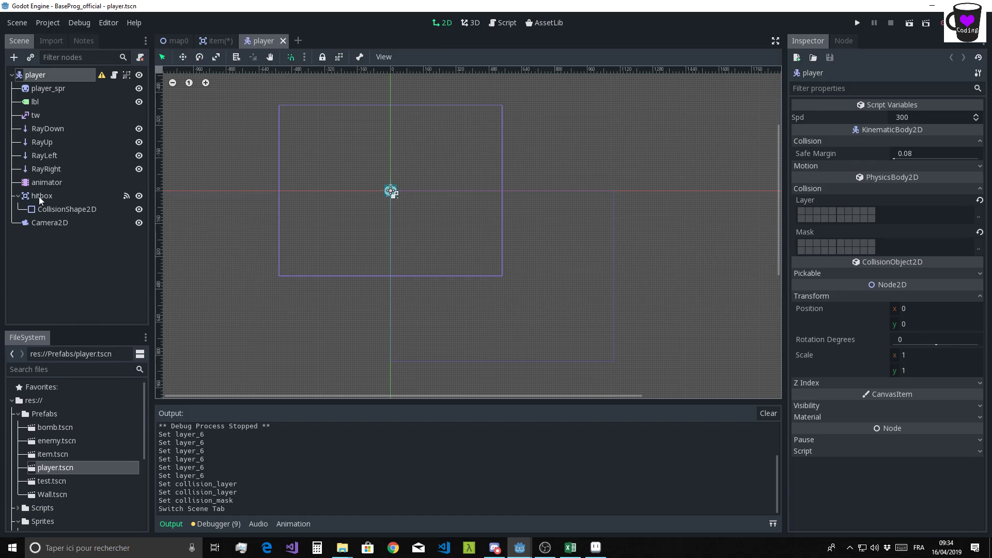
pyautogui.click(40, 199)
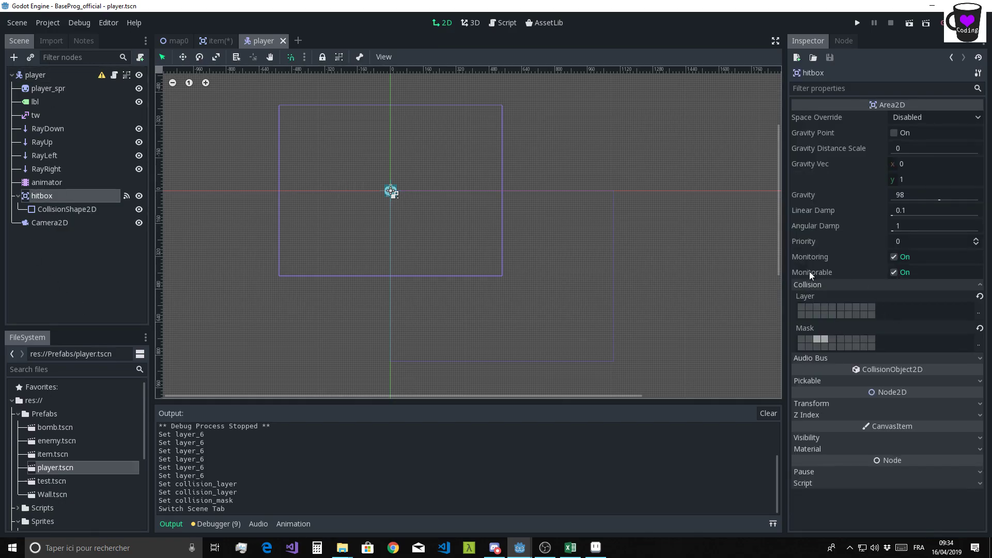
pyautogui.click(975, 345)
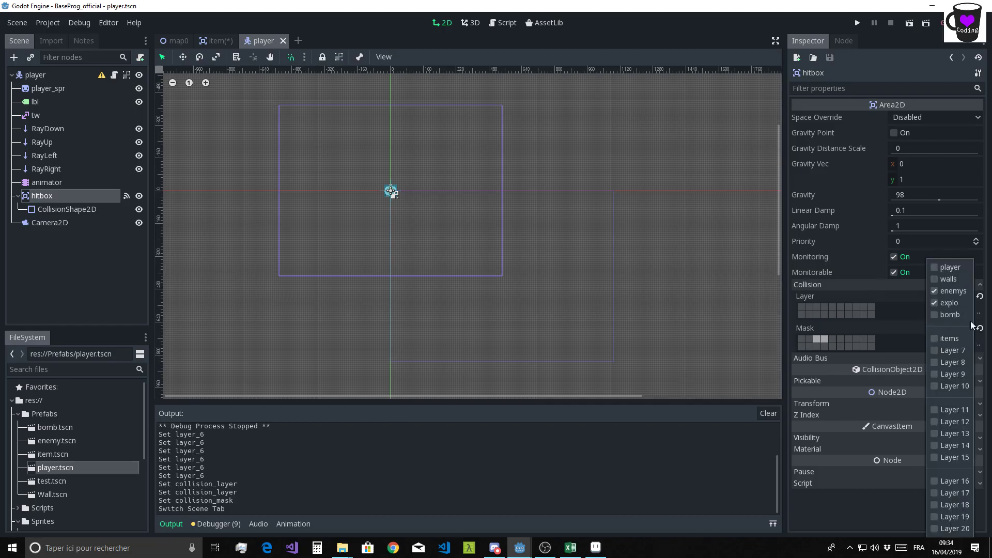
pyautogui.click(947, 339)
pyautogui.click(901, 346)
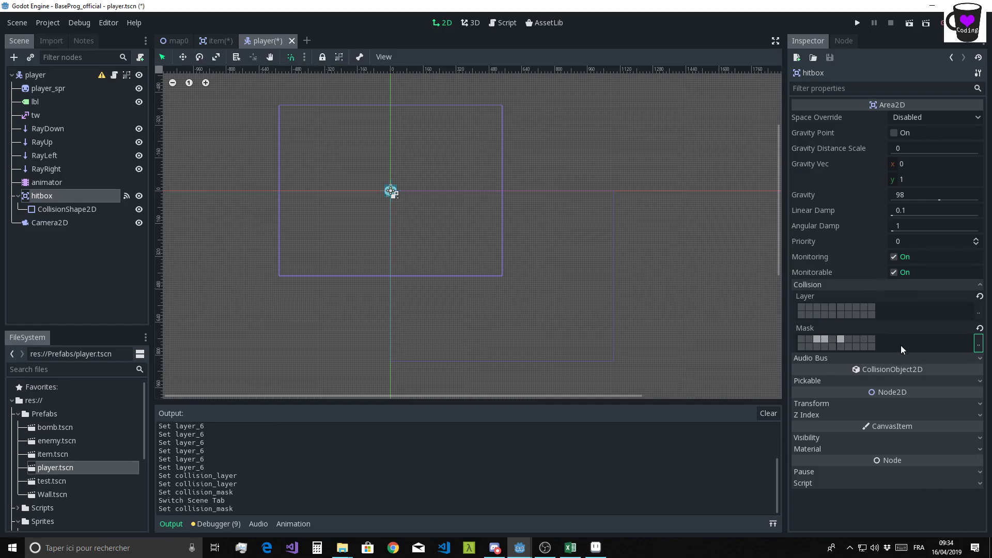
# Find the _on_item_body_entered function in item.gd.
pyautogui.click(500, 23)
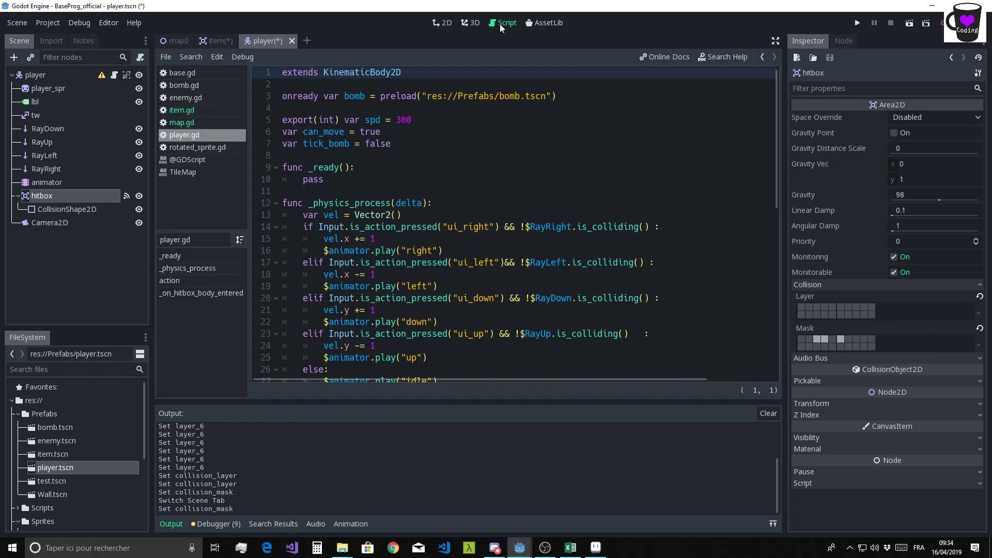
pyautogui.click(178, 110)
pyautogui.scroll(-1, 438, 213)
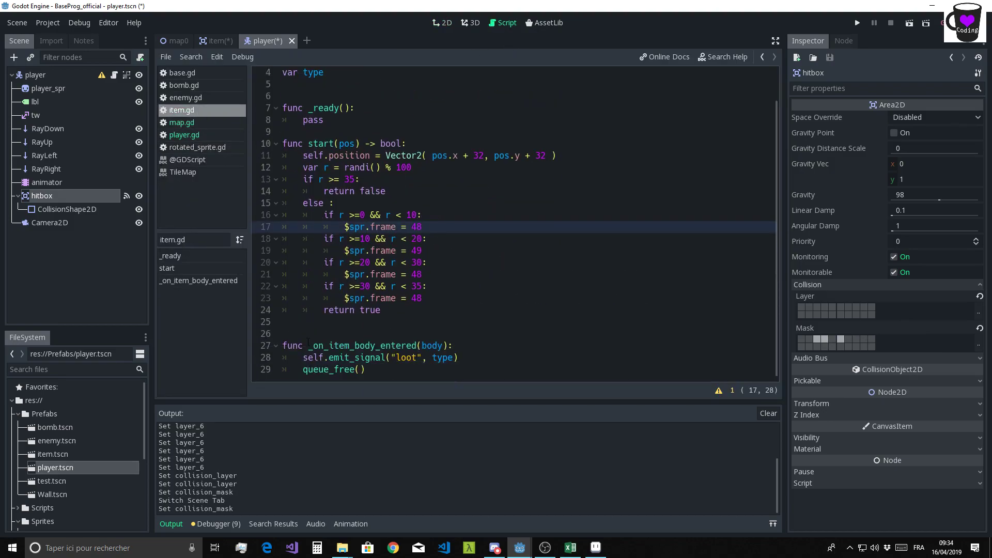
pyautogui.moveTo(309, 343); pyautogui.dragTo(471, 343)
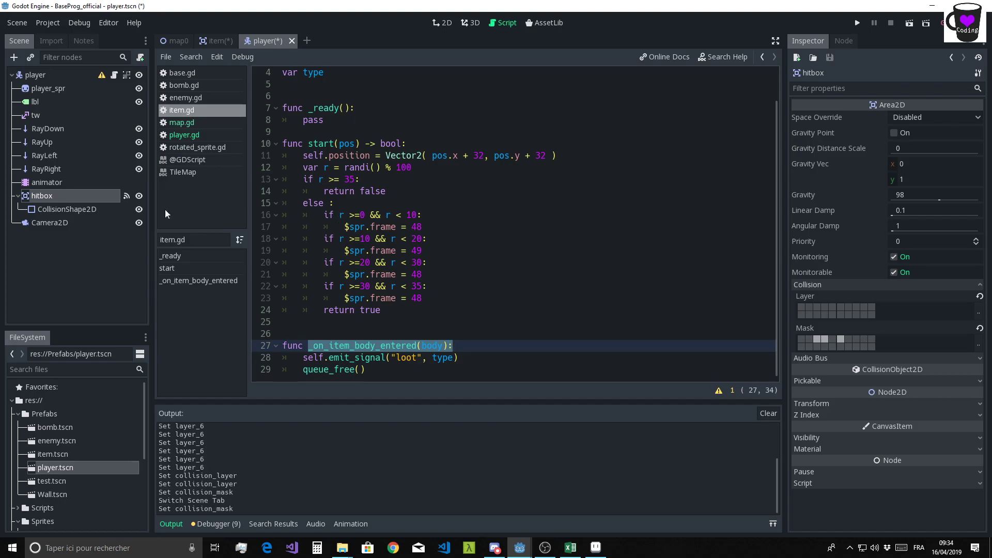
# Show the item scene's Signals list with body_entered connected to _on_item_body_entered.
pyautogui.click(215, 40)
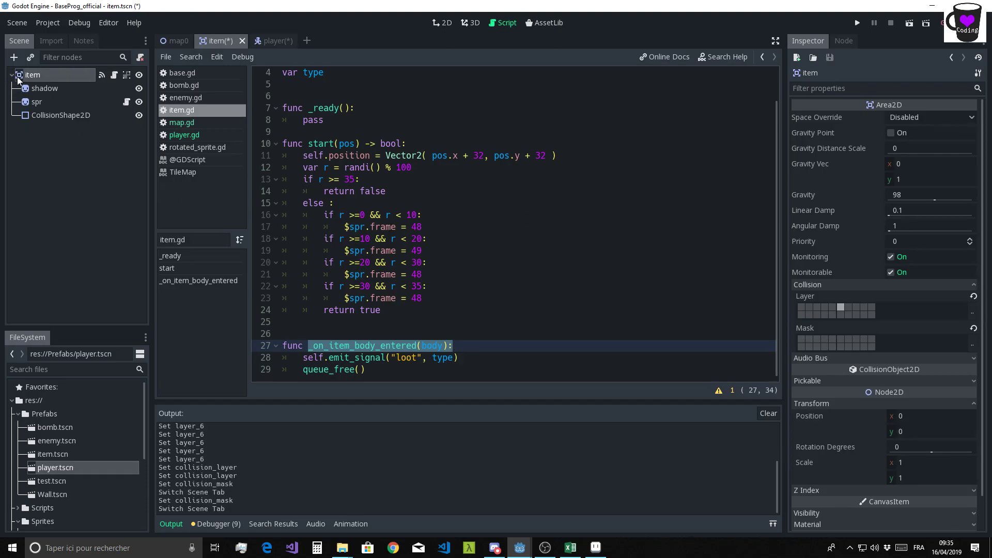
pyautogui.click(272, 41)
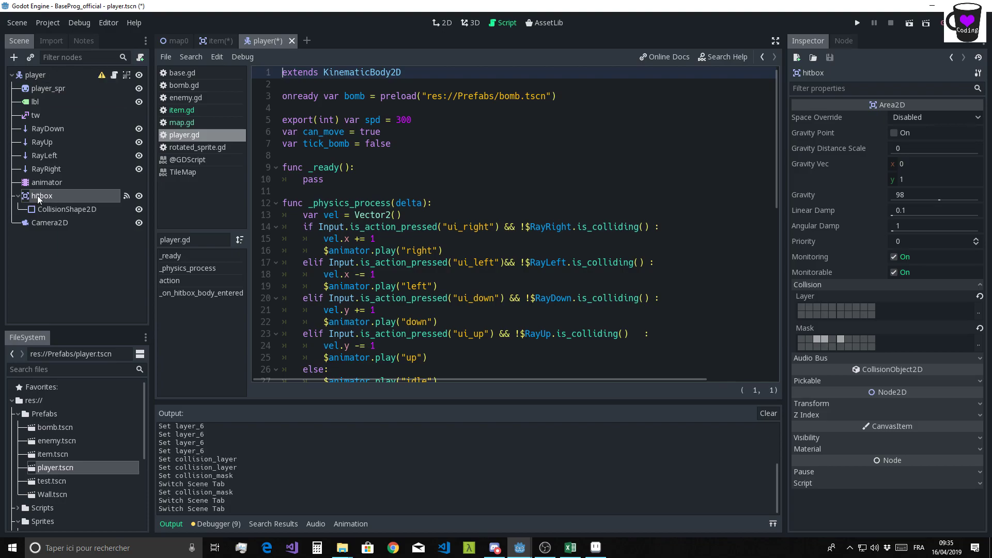
pyautogui.click(211, 44)
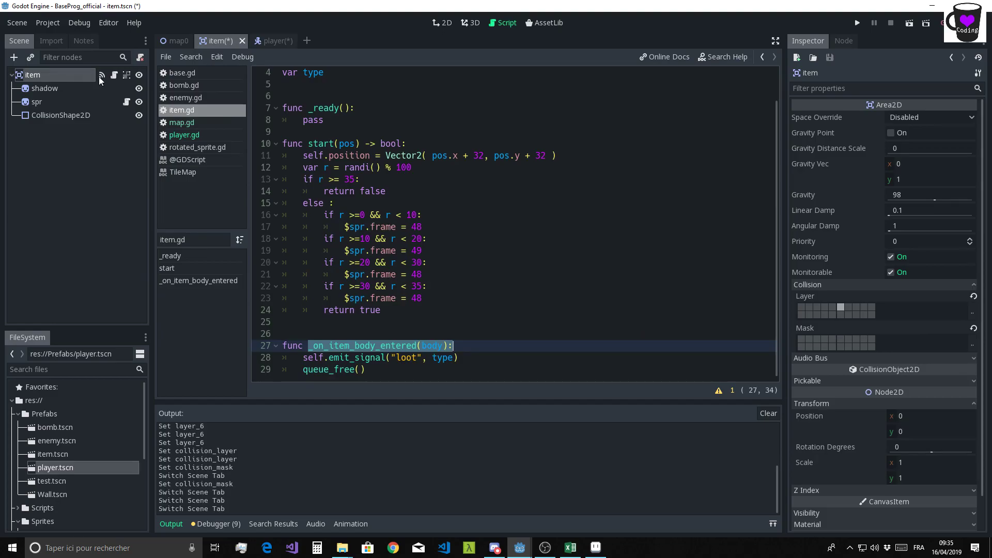
pyautogui.click(843, 41)
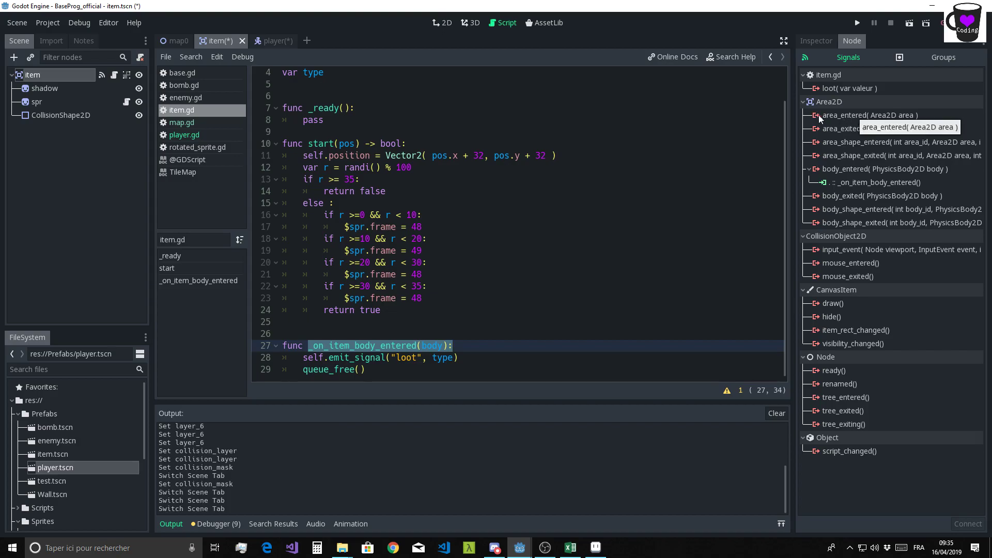
# Connect the item's area_entered signal to a new _on_item_area_entered handler function.
pyautogui.click(850, 114)
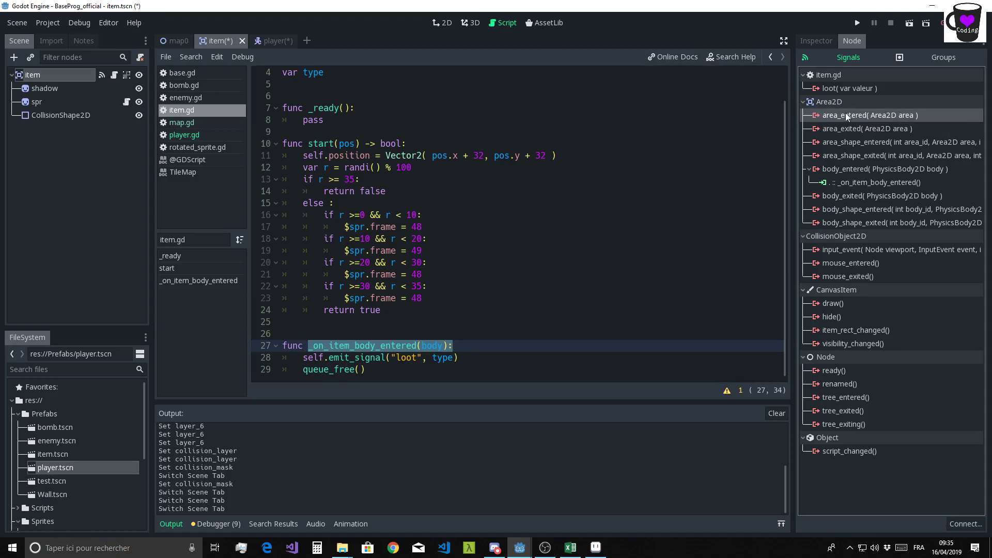
pyautogui.click(954, 524)
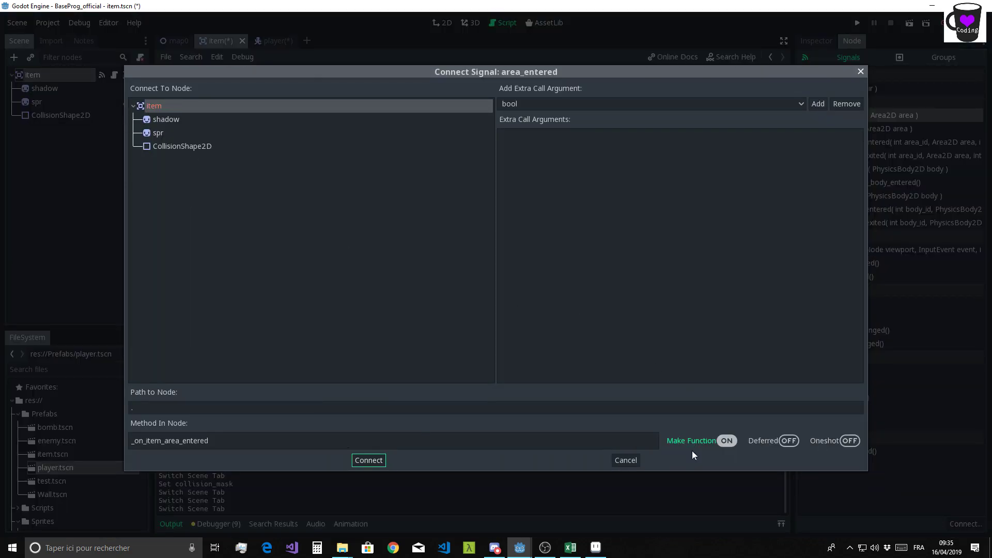
pyautogui.click(369, 461)
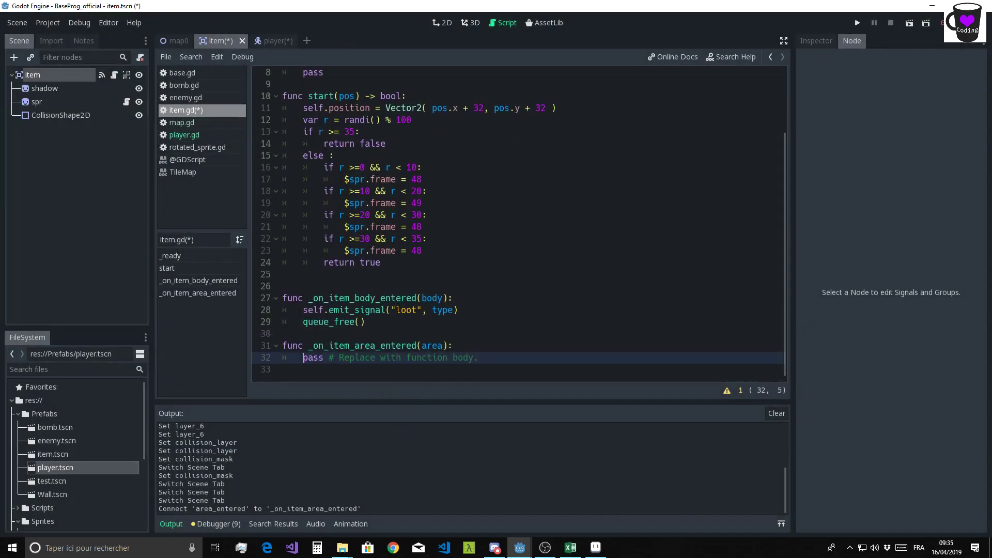
# Copy the loot emit_signal and queue_free lines into the body of _on_item_area_entered.
pyautogui.moveTo(366, 322); pyautogui.dragTo(254, 313)
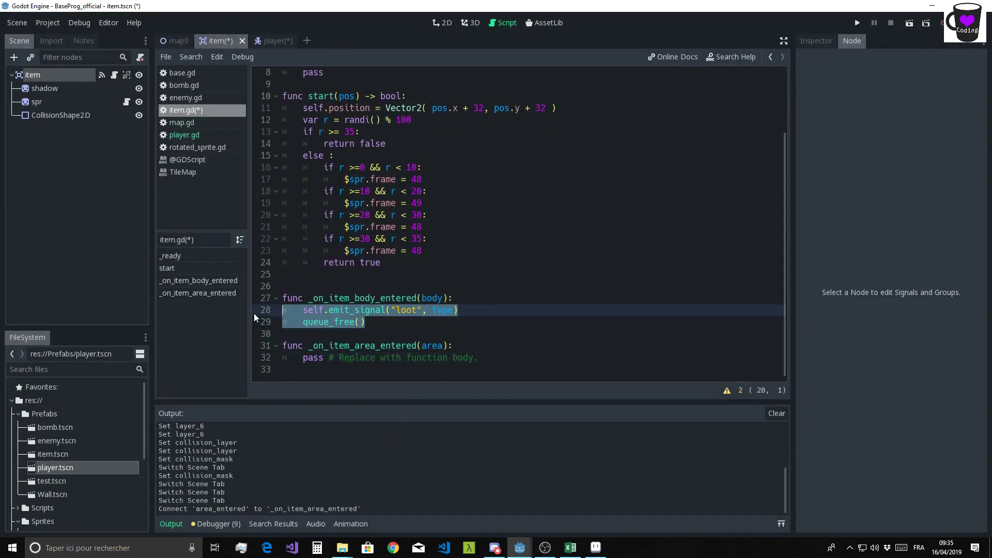
pyautogui.click(457, 345)
pyautogui.press('Return')
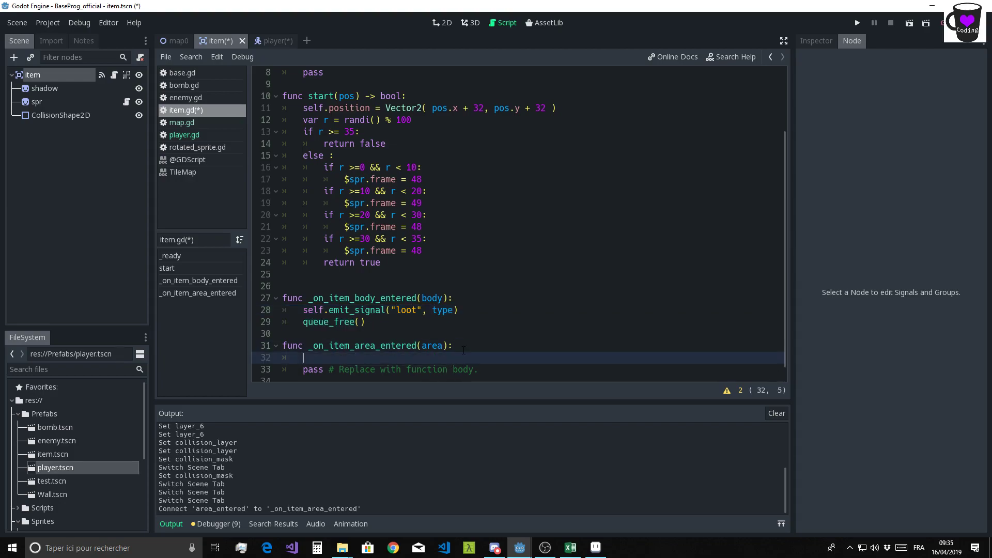
pyautogui.hotkey('ctrl', 'v')
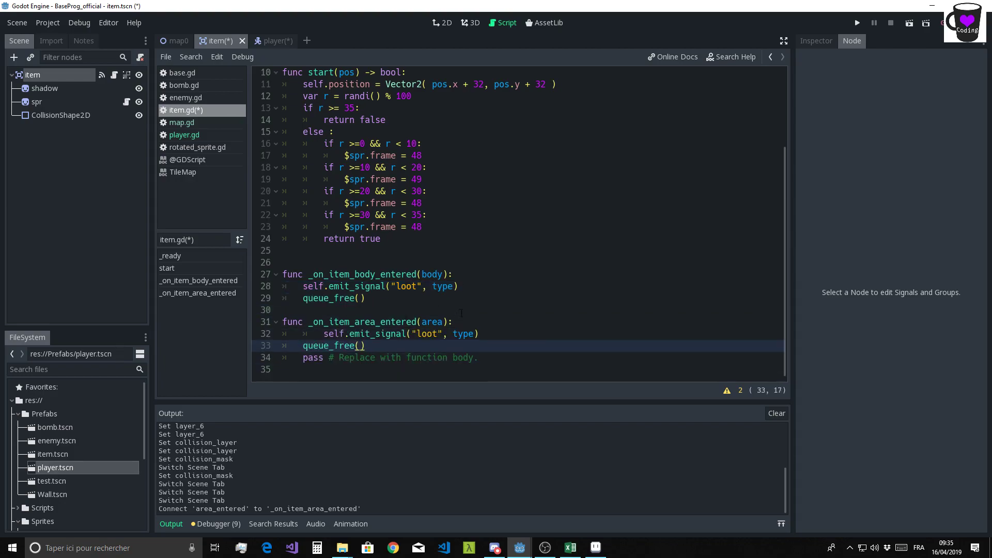
# Fix the pasted line's indentation, delete the pass placeholder, and run the game.
pyautogui.click(324, 333)
pyautogui.press('BackSpace')
pyautogui.moveTo(477, 357); pyautogui.dragTo(243, 358)
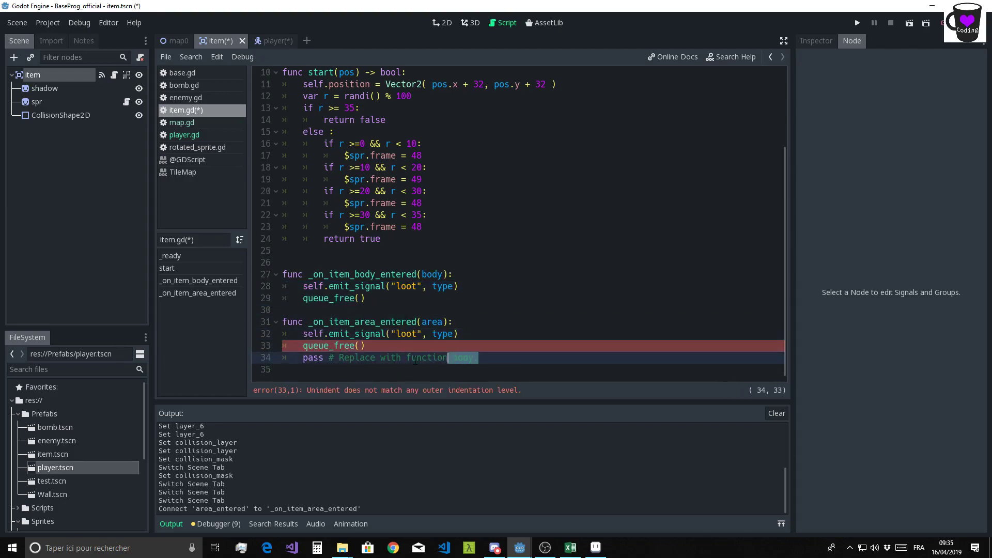
pyautogui.press('BackSpace')
pyautogui.press('BackSpace')
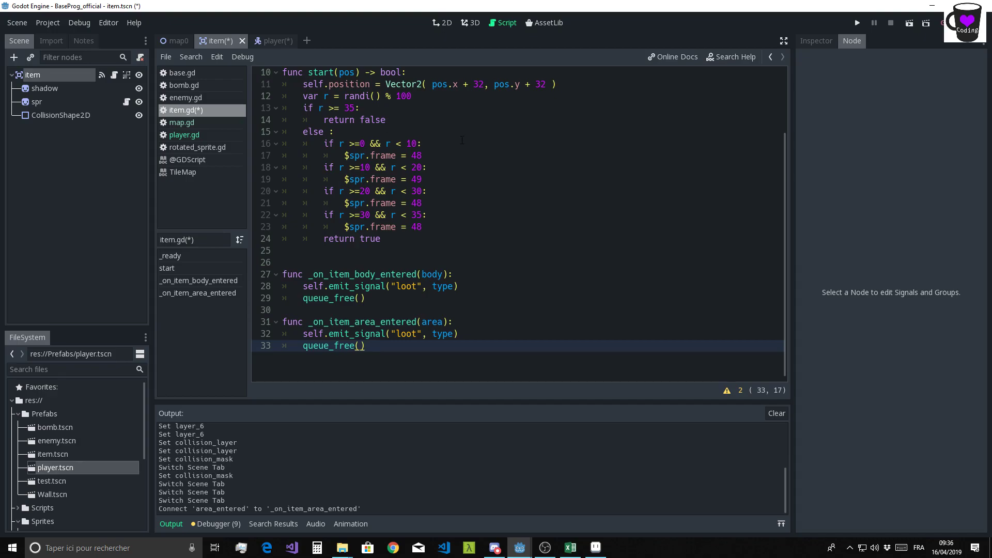
pyautogui.click(569, 205)
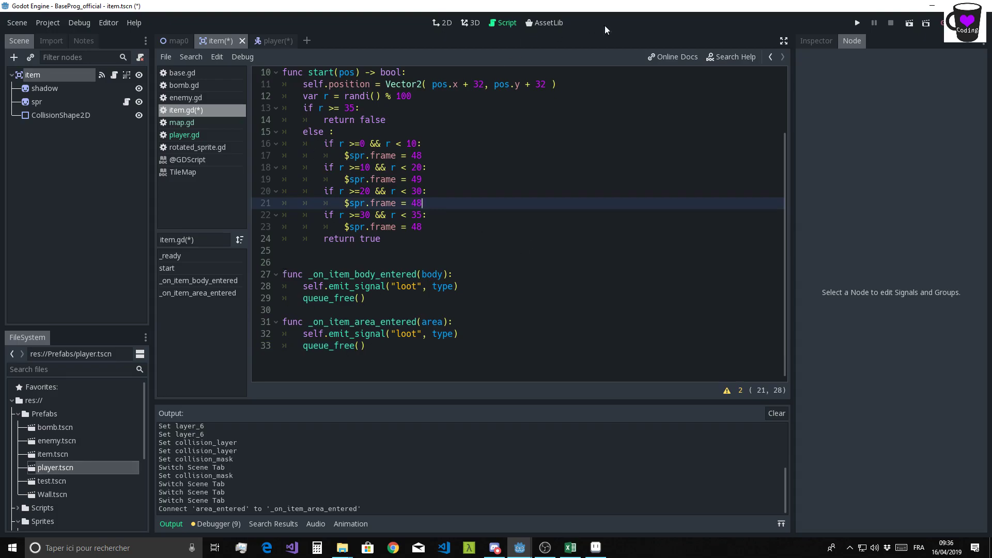
pyautogui.click(859, 23)
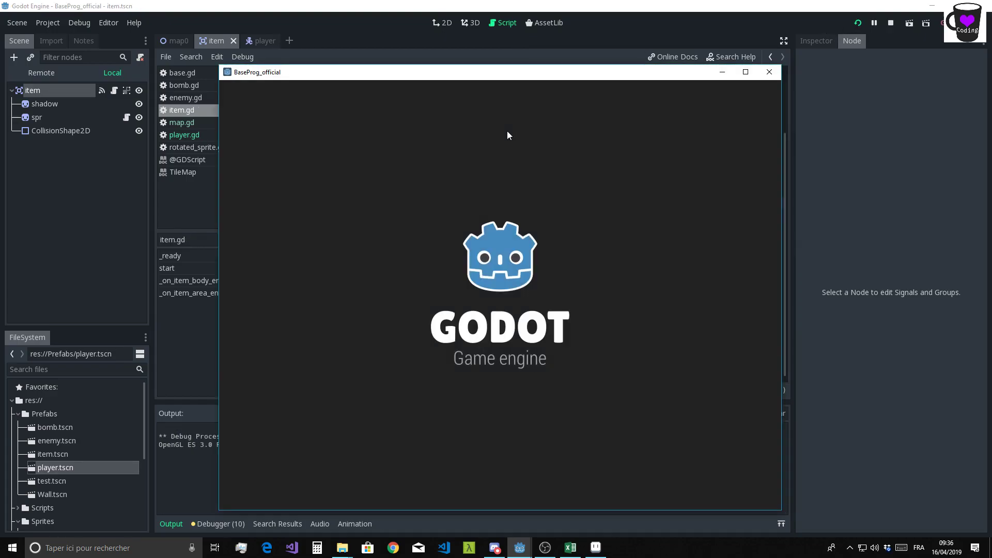
# Move the player through the maze, dropping bombs beside brick walls to blast them.
pyautogui.press('Up')
pyautogui.press('Left')
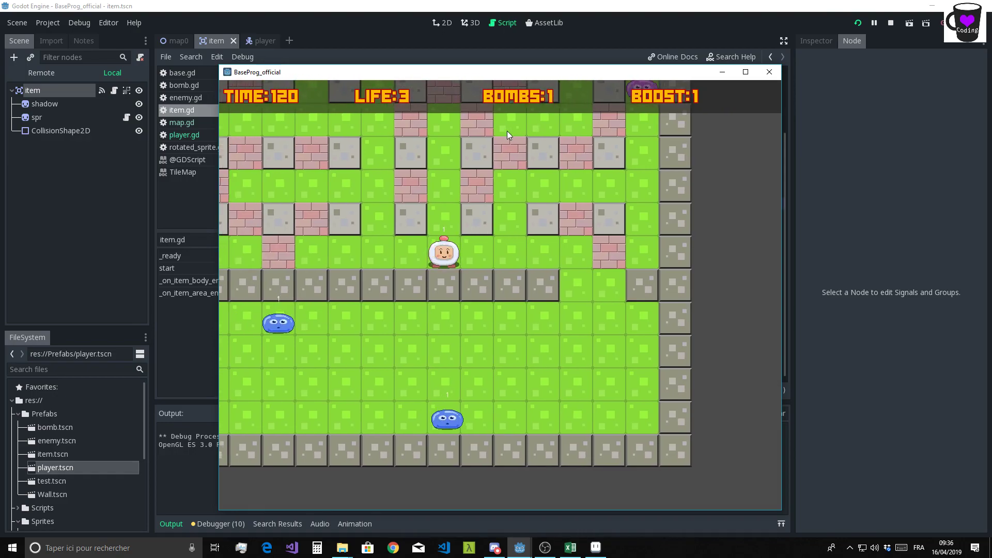
pyautogui.press('space')
pyautogui.press('space')
pyautogui.press('Down')
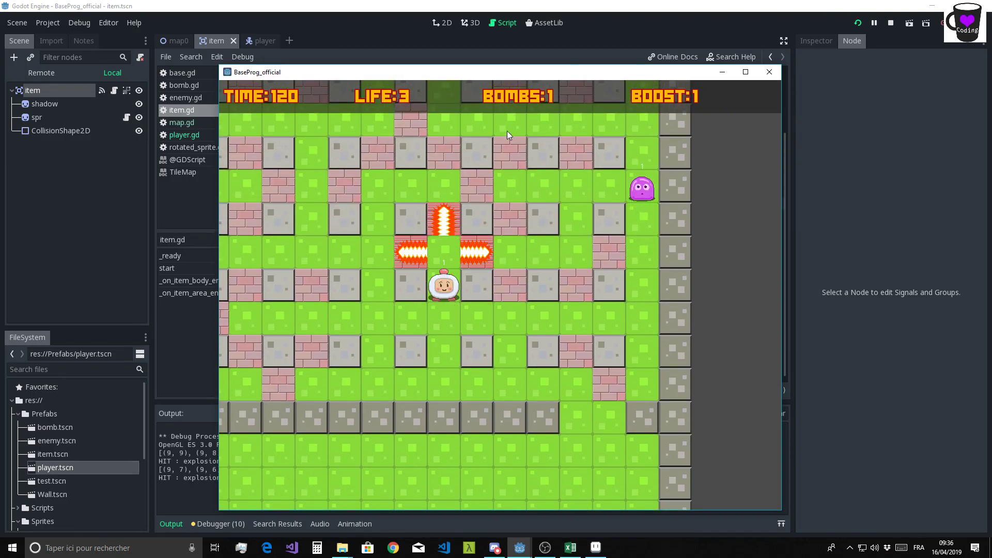
pyautogui.press('Up')
pyautogui.press('Right')
pyautogui.press('space')
pyautogui.press('Left')
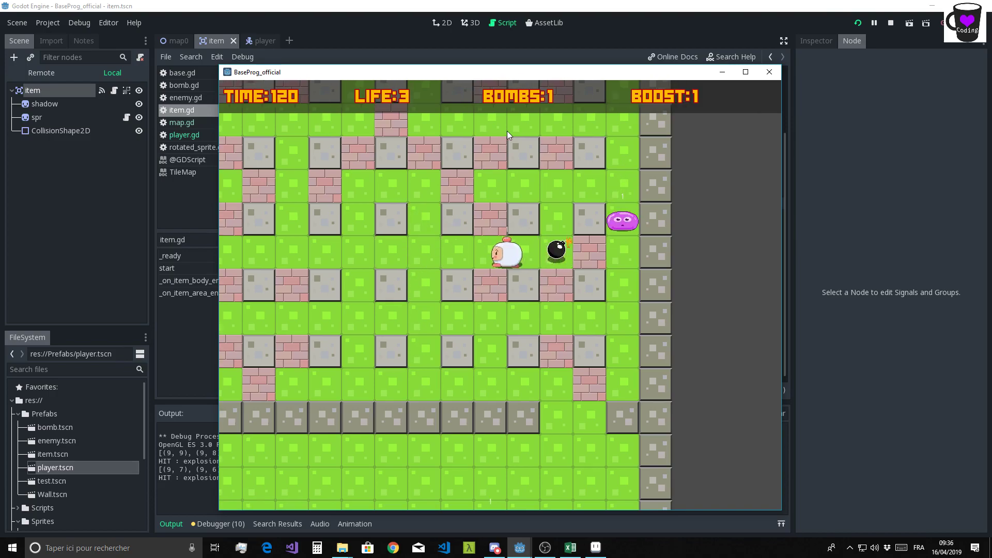
pyautogui.press('space')
pyautogui.press('Right')
pyautogui.press('Up')
pyautogui.press('Up')
pyautogui.press('space')
pyautogui.press('Left')
pyautogui.press('Left')
# Lay more bombs, then walk over the dropped items to collect them.
pyautogui.press('space')
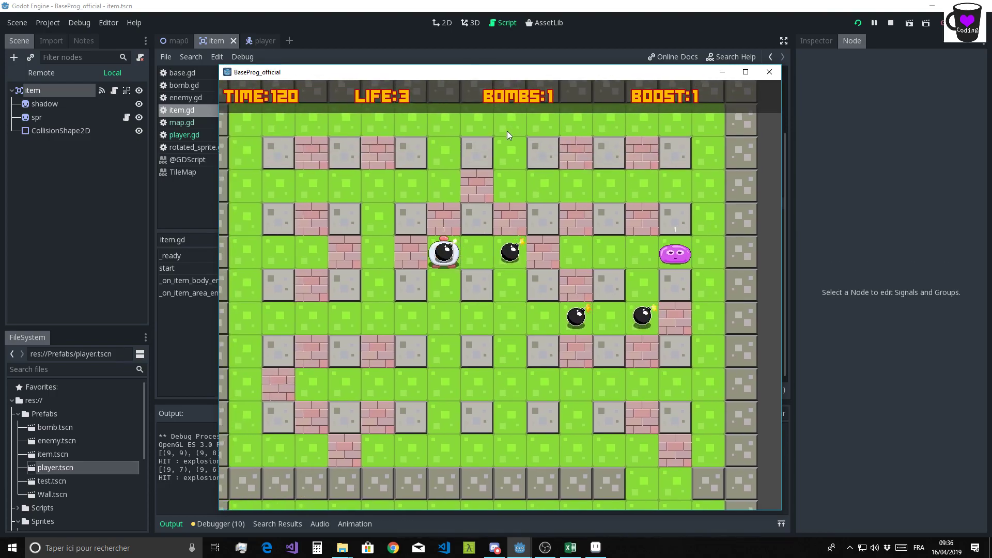
pyautogui.press('Down')
pyautogui.press('Down')
pyautogui.press('Down')
pyautogui.press('Down')
pyautogui.press('Left')
pyautogui.press('space')
pyautogui.press('Right')
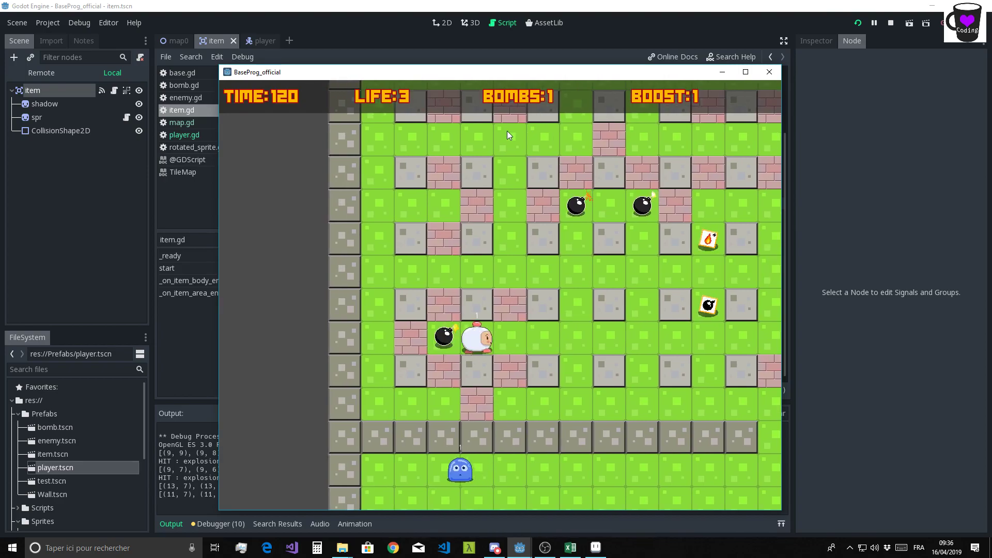
pyautogui.press('space')
pyautogui.press('space')
pyautogui.press('Left')
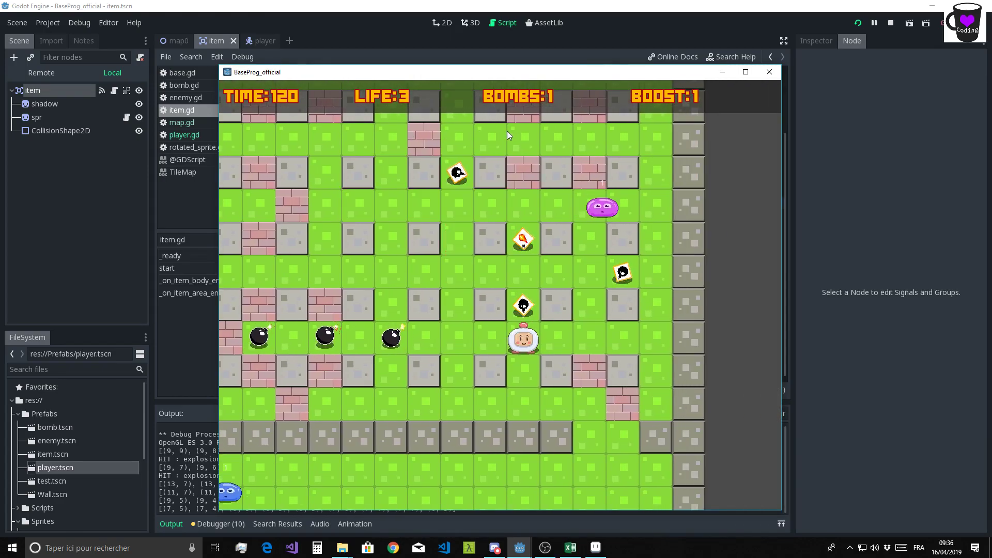
pyautogui.press('Up')
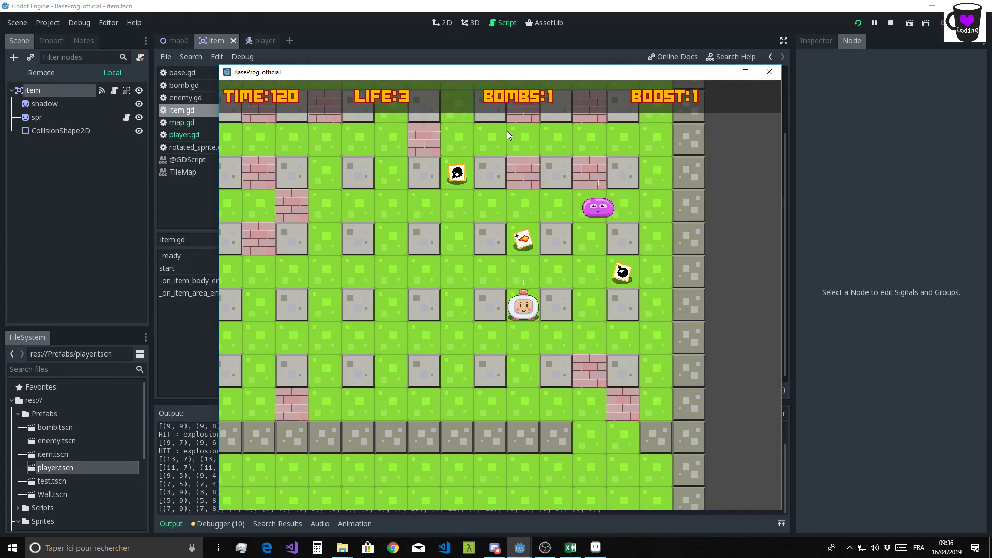
pyautogui.press('Up')
pyautogui.press('Up')
pyautogui.press('Down')
pyautogui.press('Right')
pyautogui.press('Right')
pyautogui.press('Right')
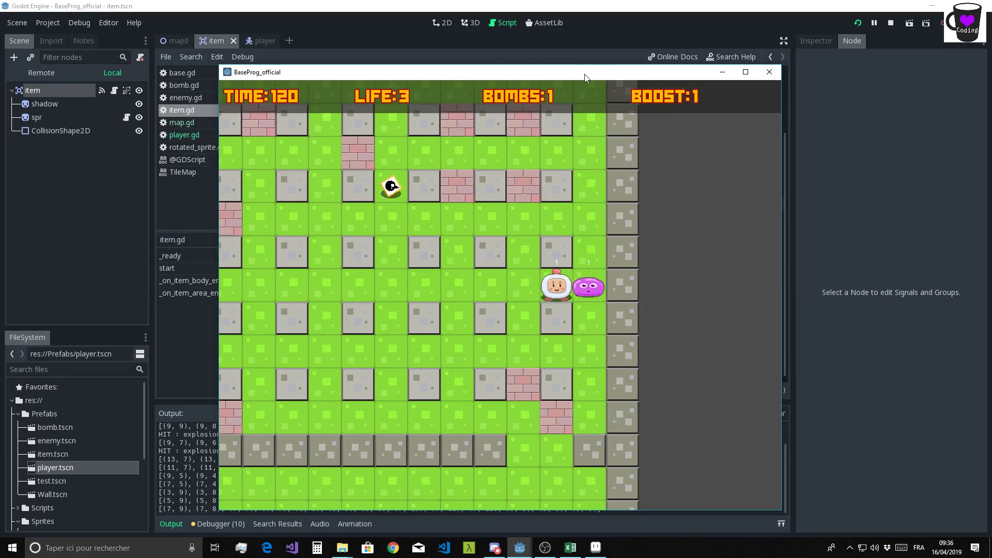
# Reposition and maximize the game window, then close it to stop the test run.
pyautogui.moveTo(584, 71); pyautogui.dragTo(697, 37)
pyautogui.click(859, 36)
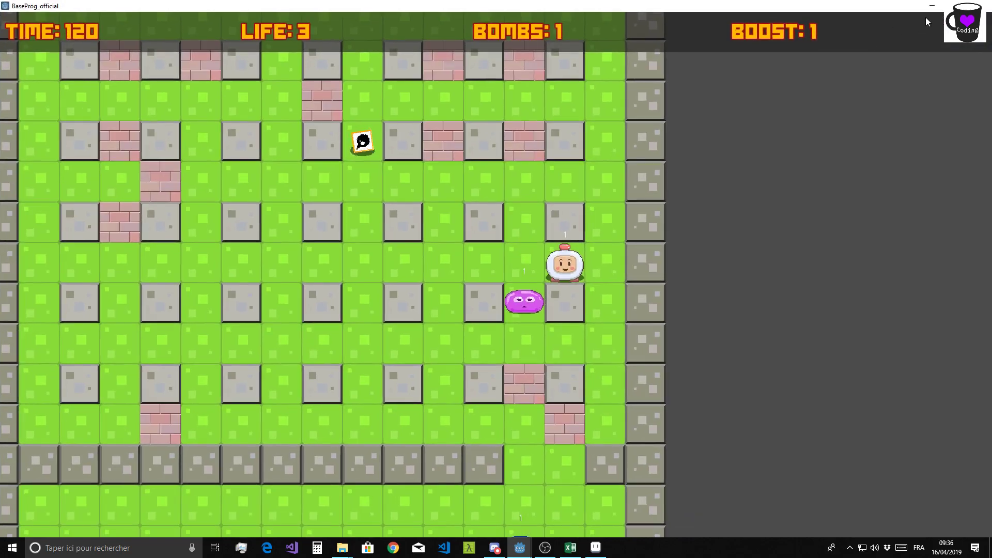
pyautogui.click(980, 5)
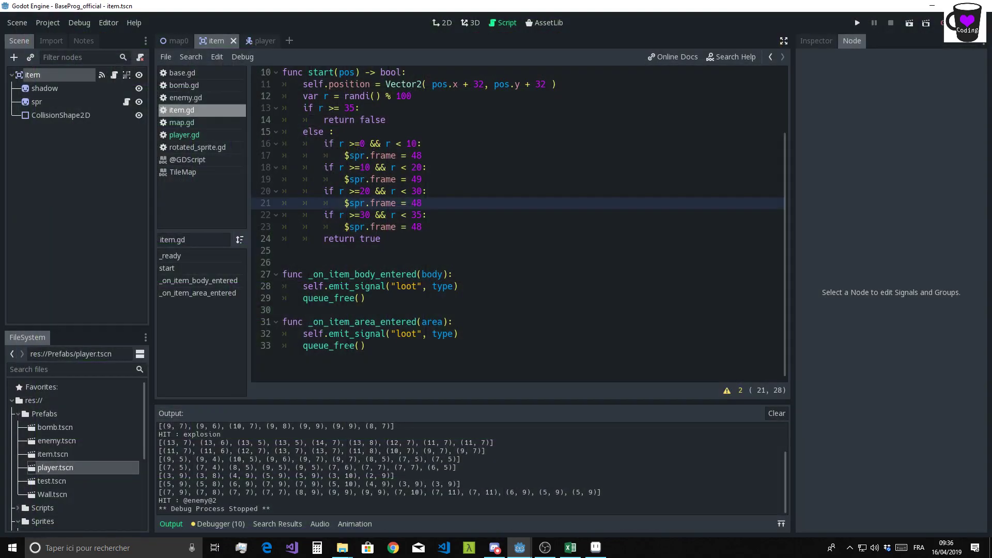
# Review the new handler code and collapse the Output panel to show the whole item script.
pyautogui.moveTo(303, 334); pyautogui.dragTo(457, 333)
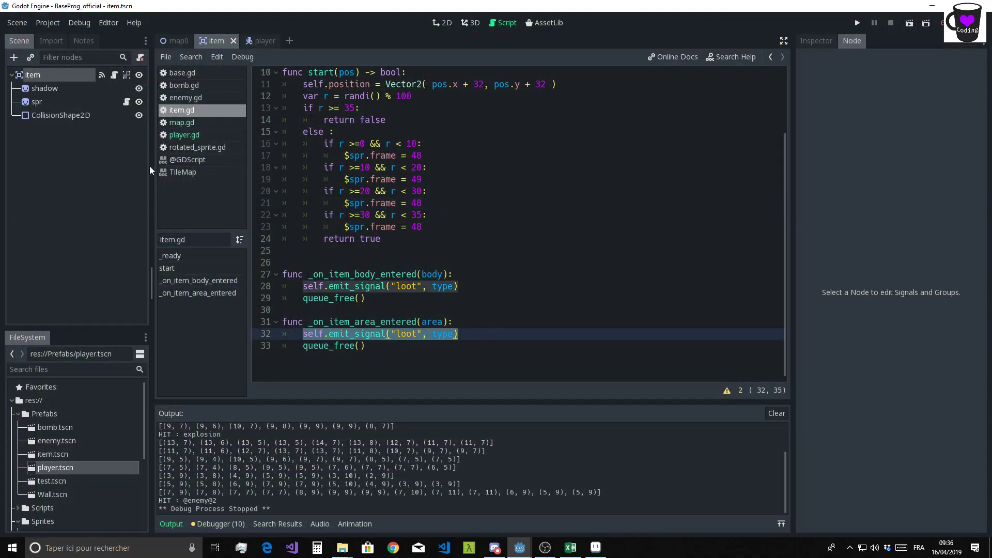
pyautogui.click(556, 239)
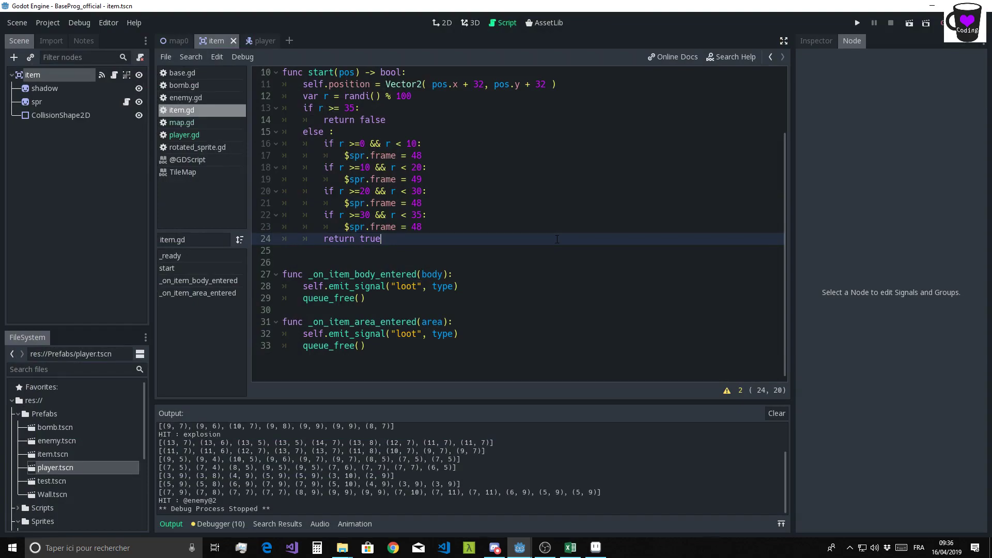
pyautogui.scroll(3, 557, 239)
pyautogui.scroll(-2, 557, 239)
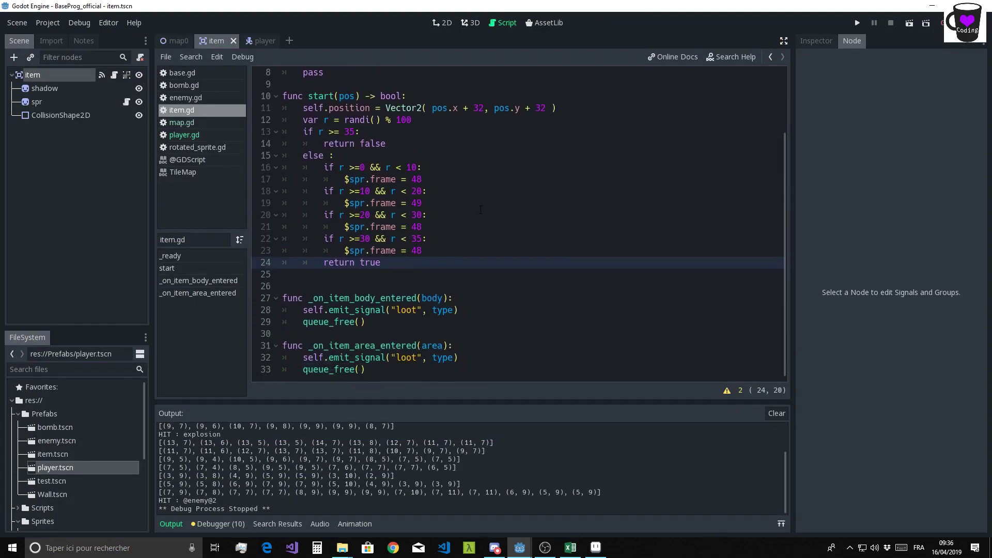
pyautogui.click(172, 528)
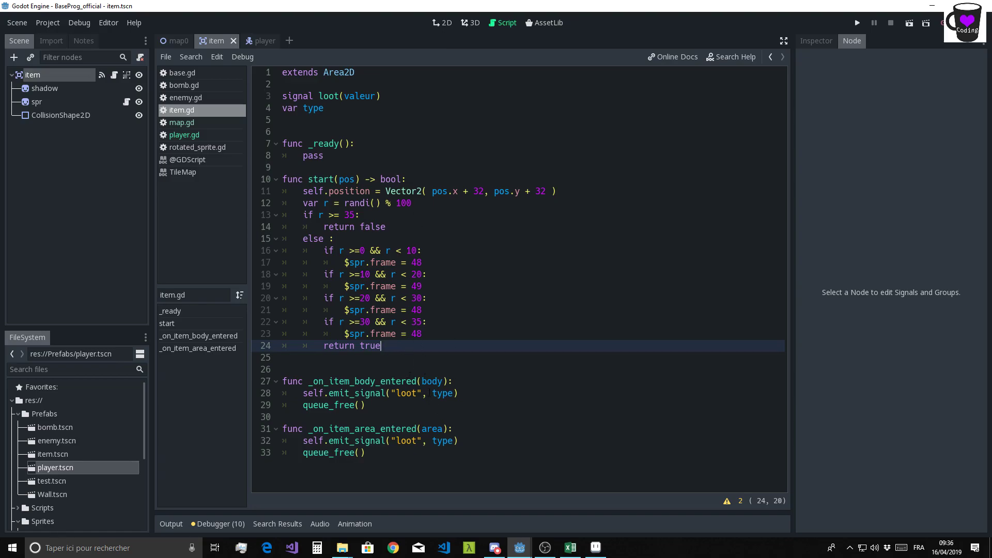
pyautogui.moveTo(428, 393); pyautogui.dragTo(453, 393)
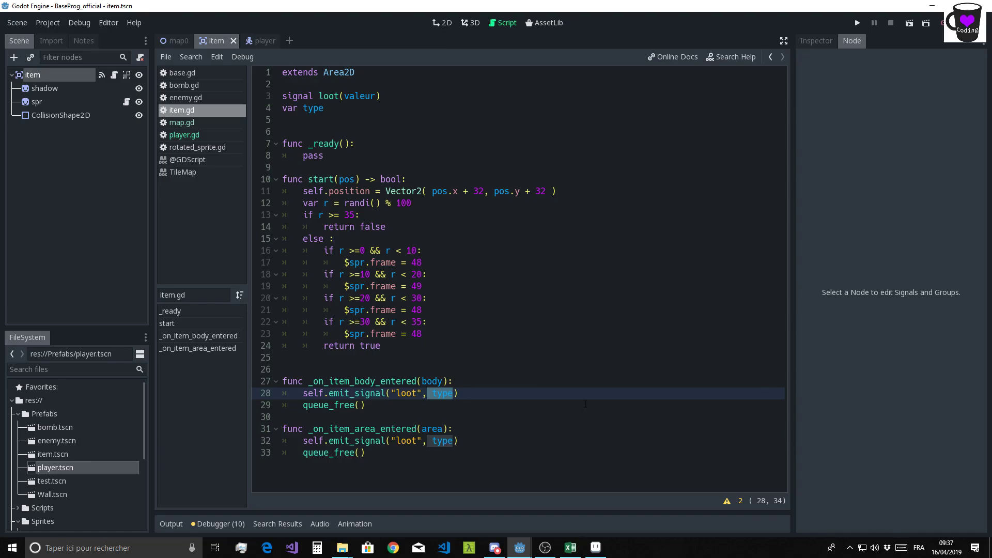
# Delete the extra blank line 25 before _on_item_body_entered.
pyautogui.click(416, 358)
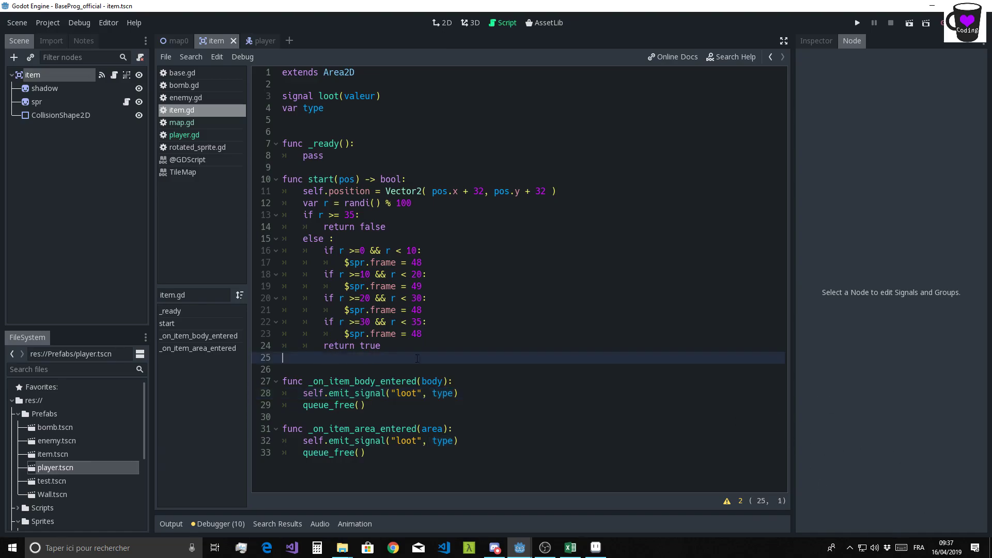
pyautogui.press('Delete')
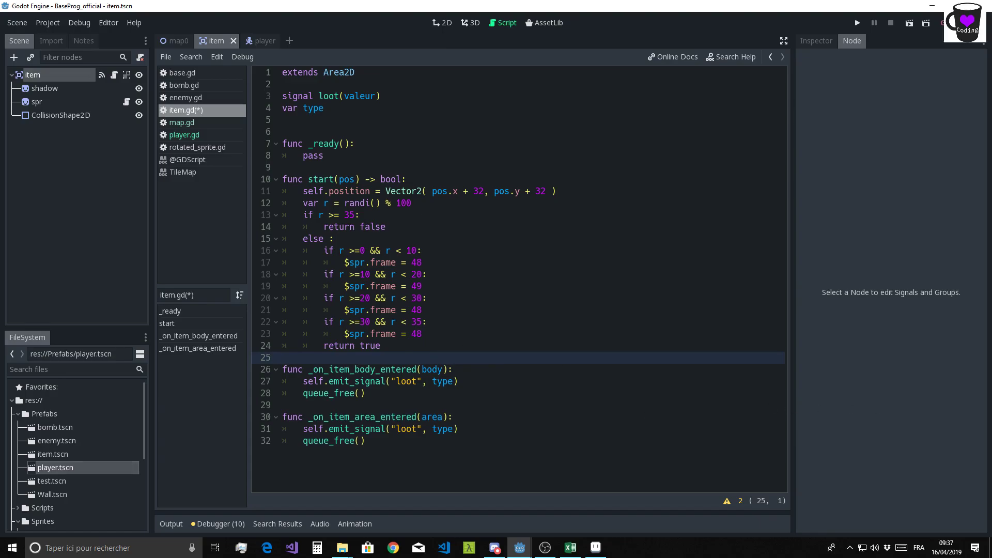
pyautogui.hotkey('alt', 'Tab')
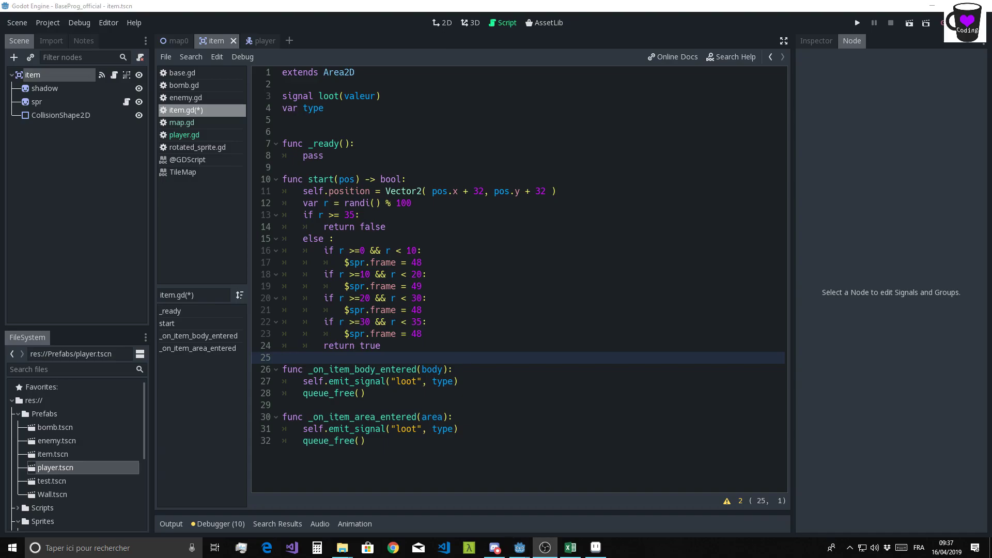